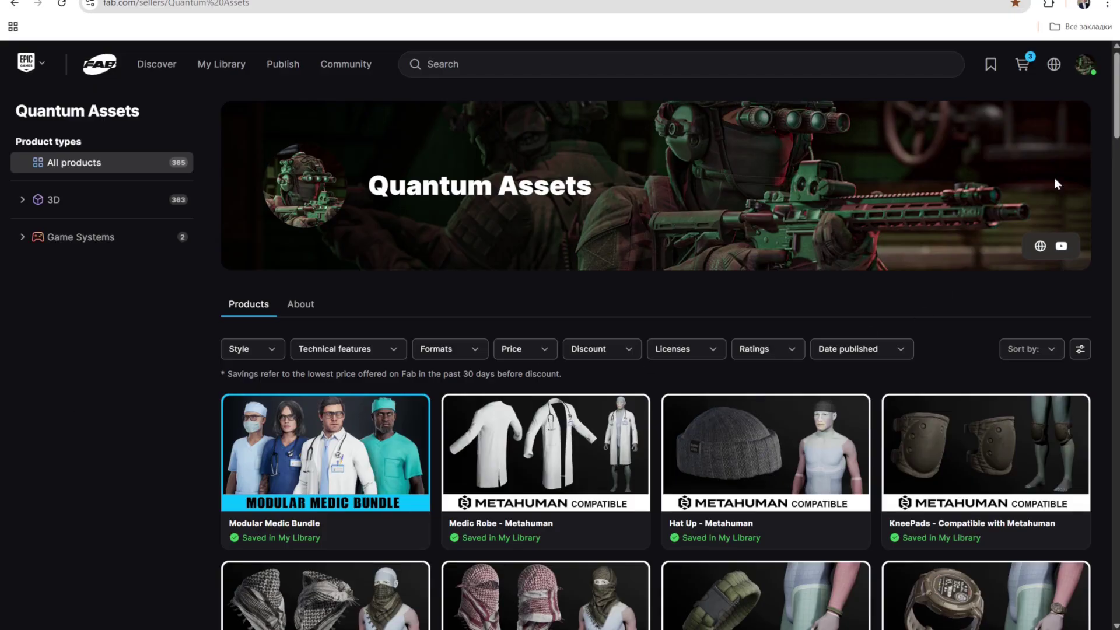
Browse the Quantum Assets seller's product listings on Fab
scroll(1115, 120, "down", 10)
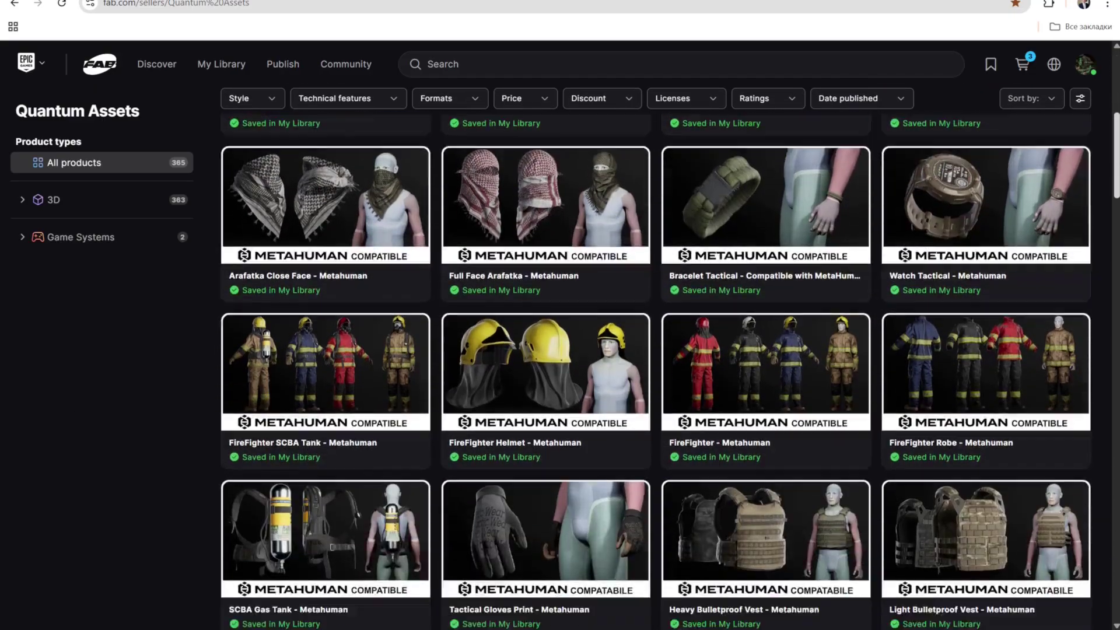
scroll(670, 371, "down", 10)
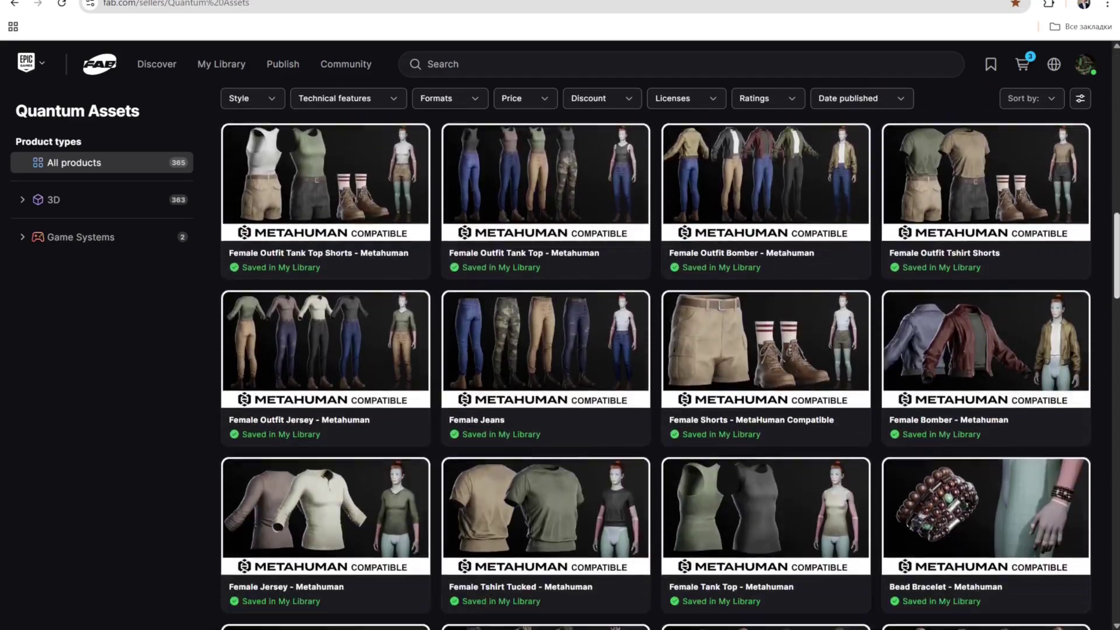
scroll(670, 371, "down", 11)
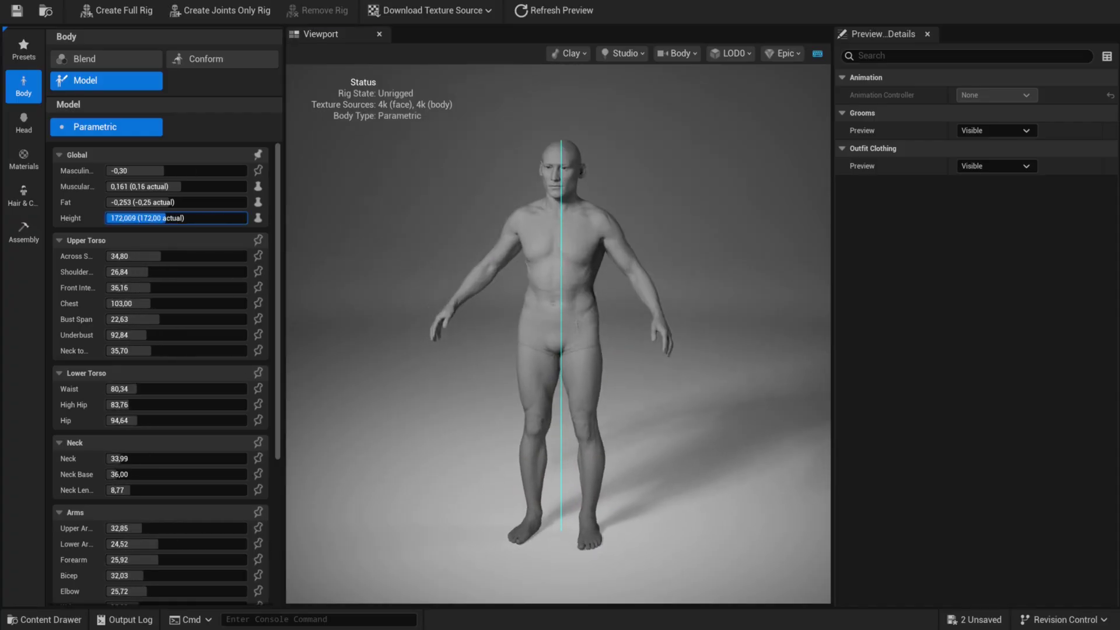
Raise the muscularity of the parametric body in the MetaHuman character editor
mouse_move(185, 187)
left_mouse_down()
mouse_move(106, 187)
mouse_move(246, 187)
mouse_move(197, 187)
left_mouse_up()
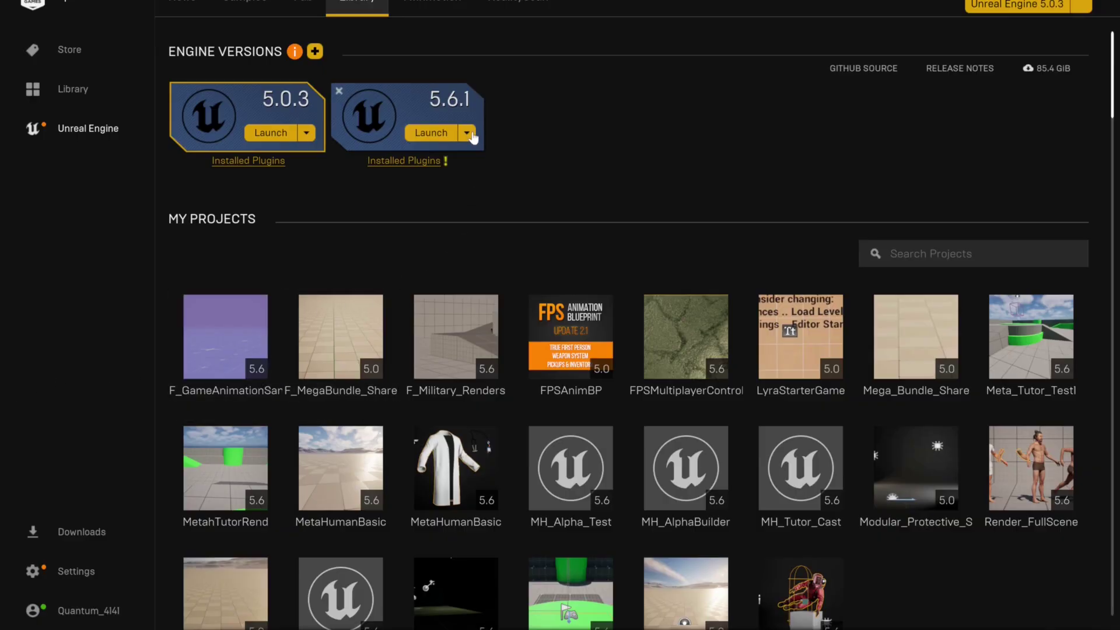
Review the installation options of Unreal Engine 5.6.1 for the MetaHuman Creator Core Data component
left_click(467, 133)
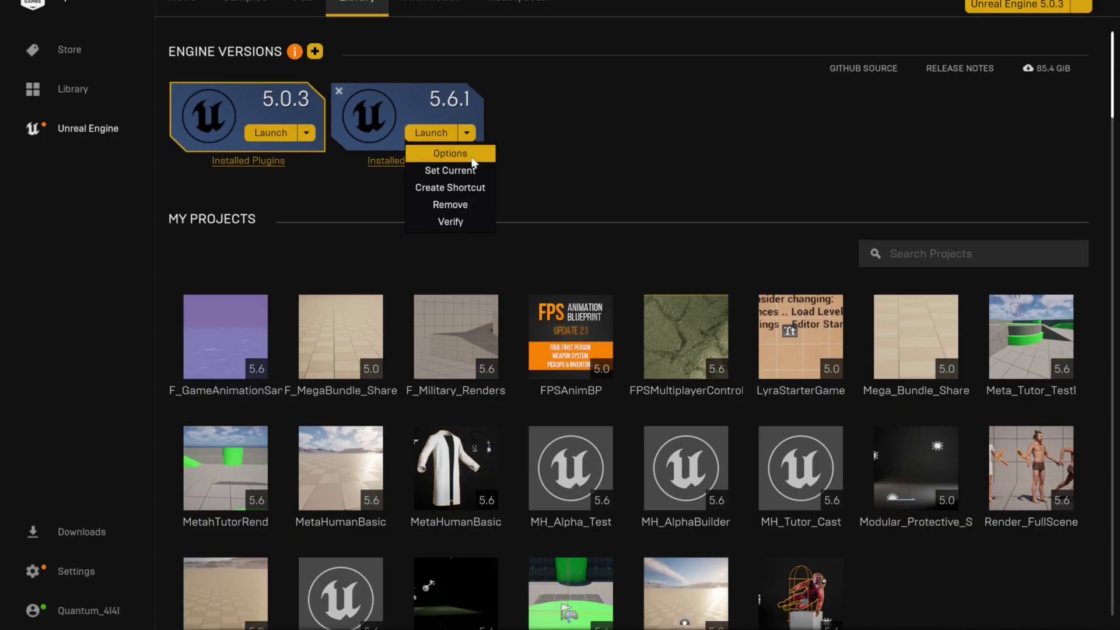
left_click(473, 157)
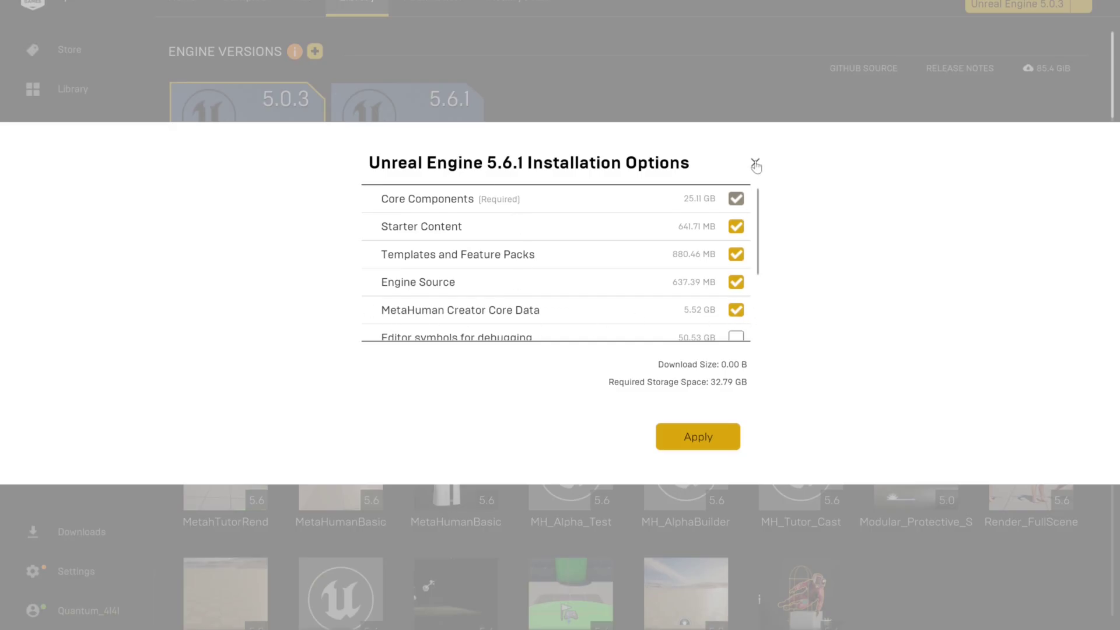
left_click(755, 163)
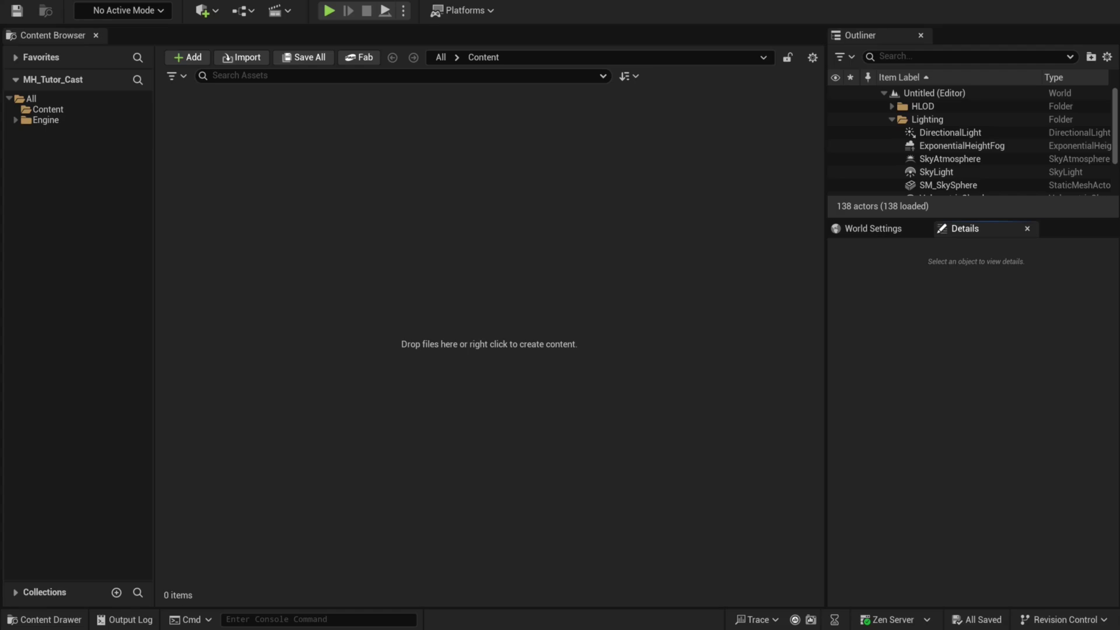
Enable the MetaHuman Creator plugin for the MH_Tutor_Cast project and restart the editor
left_click(88, 1)
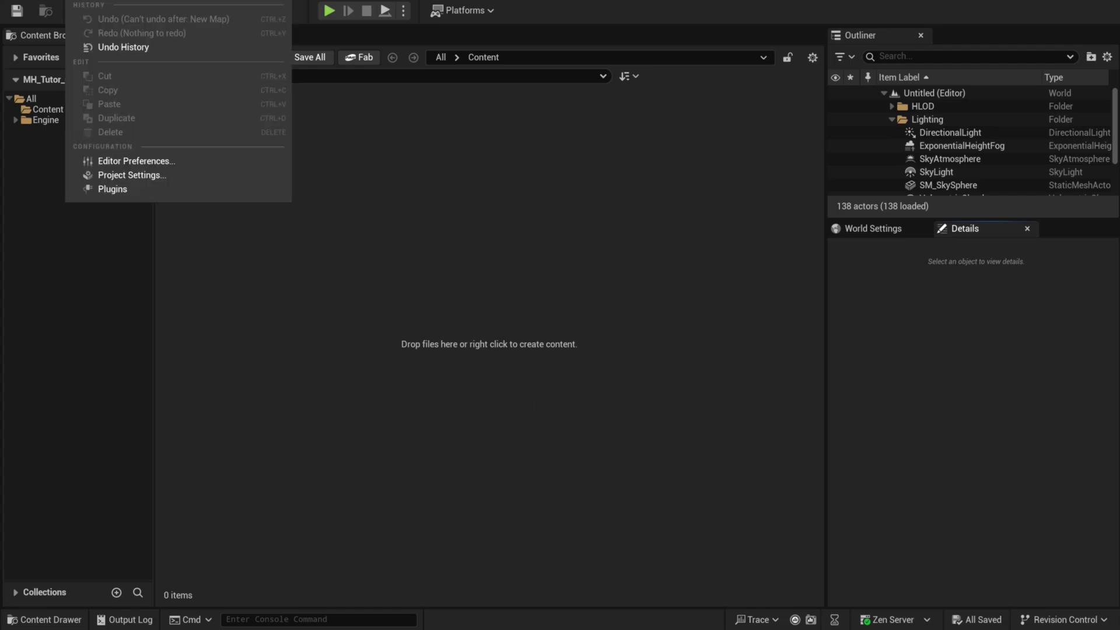
left_click(108, 189)
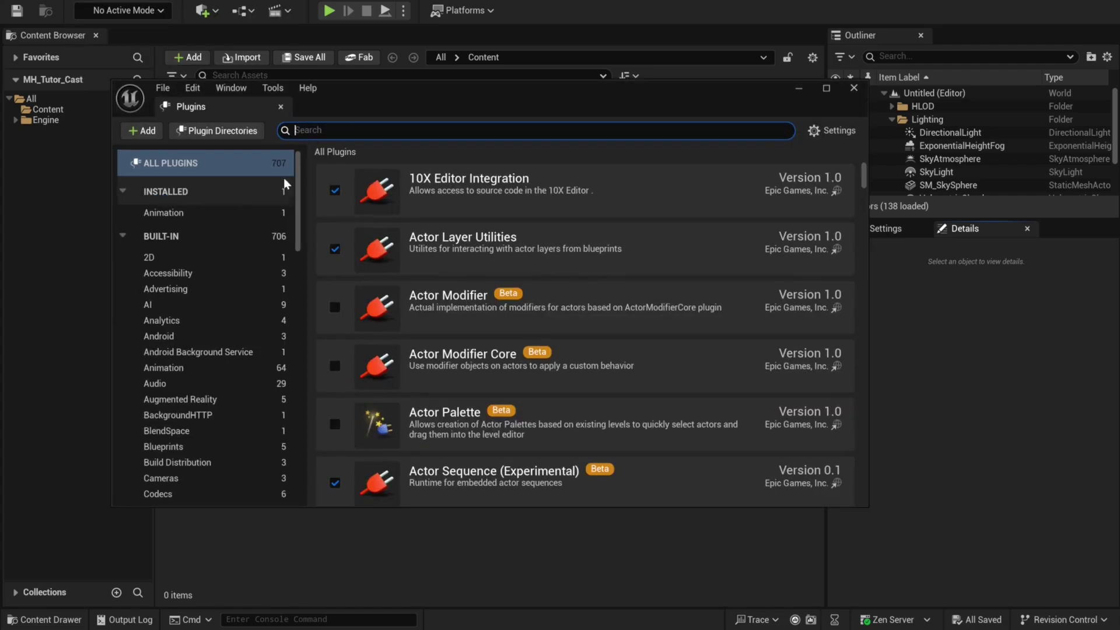
type("meta")
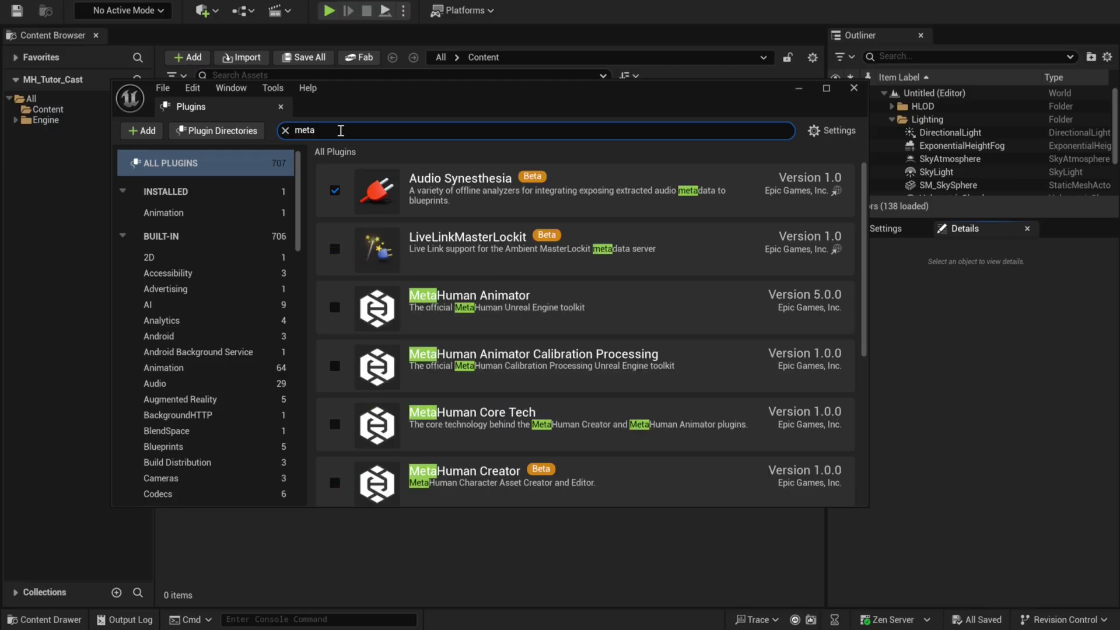
left_click(335, 483)
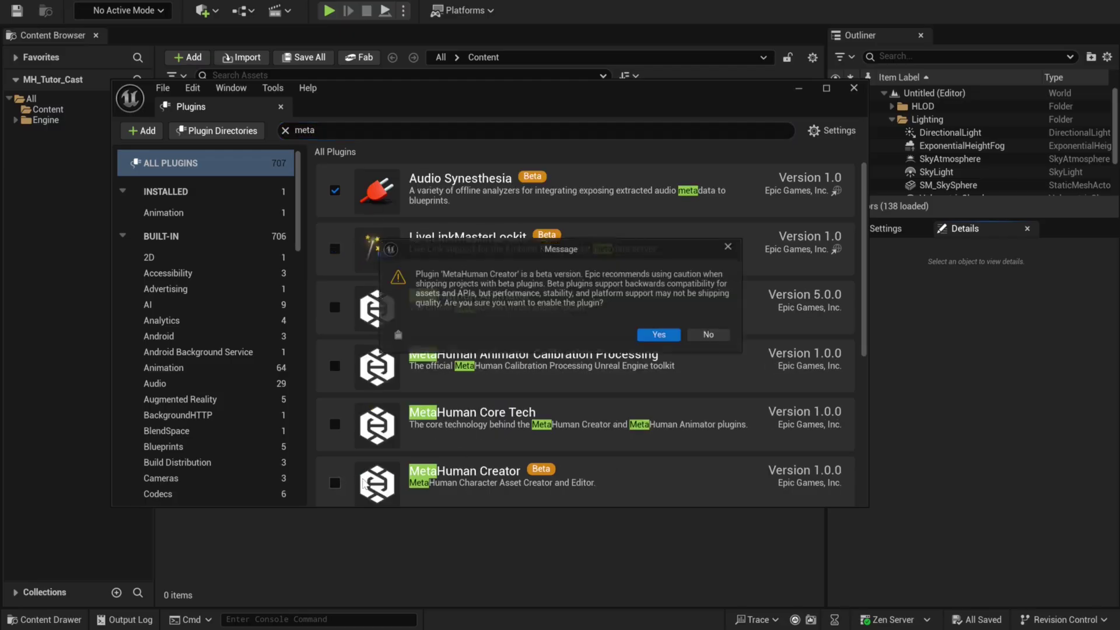
left_click(662, 332)
scroll(864, 303, "down", 1)
scroll(865, 303, "down", 2)
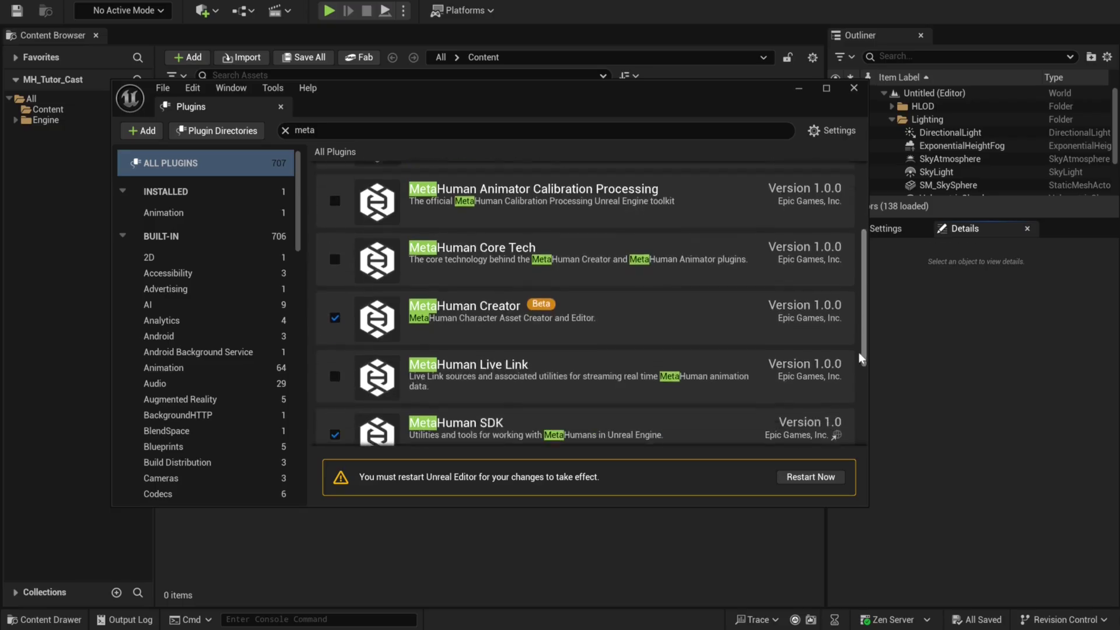
left_click(810, 477)
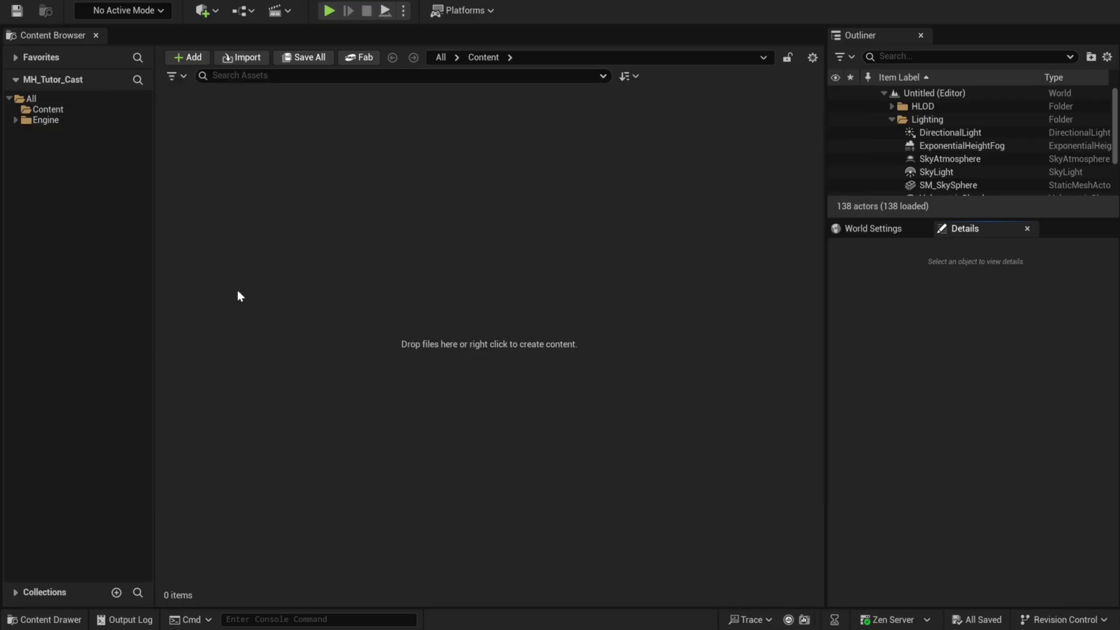
Create a MetaHuman Character asset named Tutorial in the Content folder and open it
right_click(258, 122)
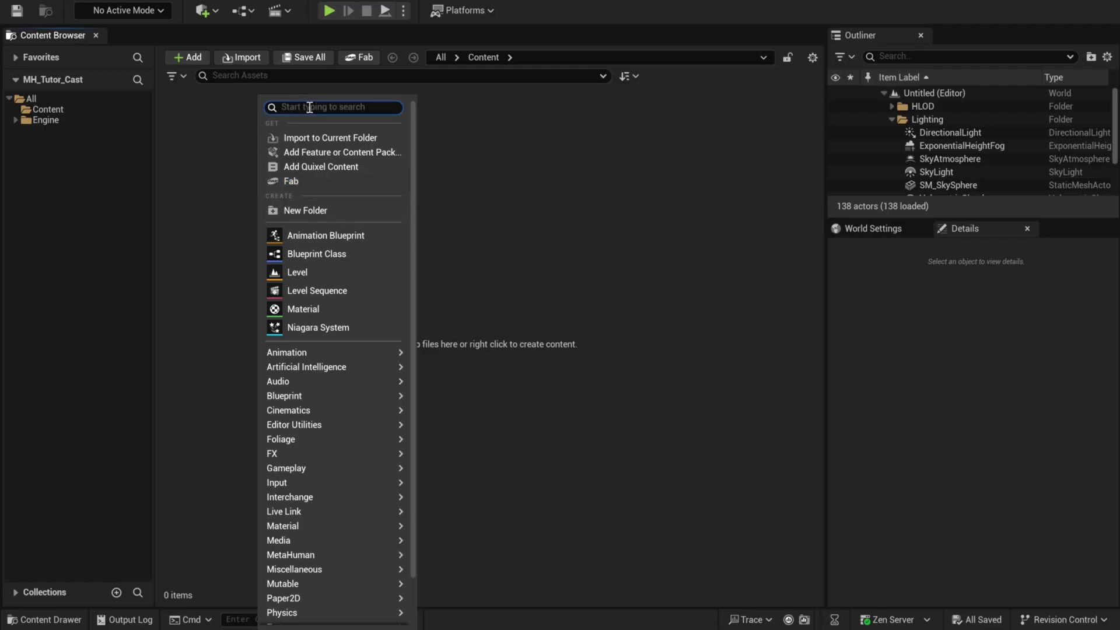
type("metah")
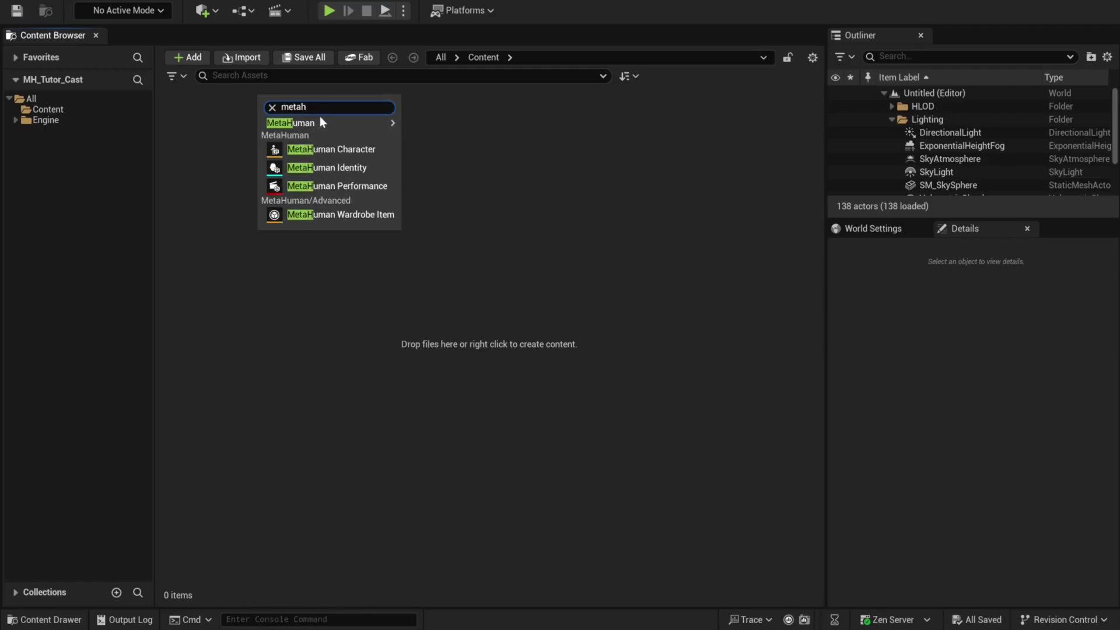
left_click(319, 150)
type("Tutorial")
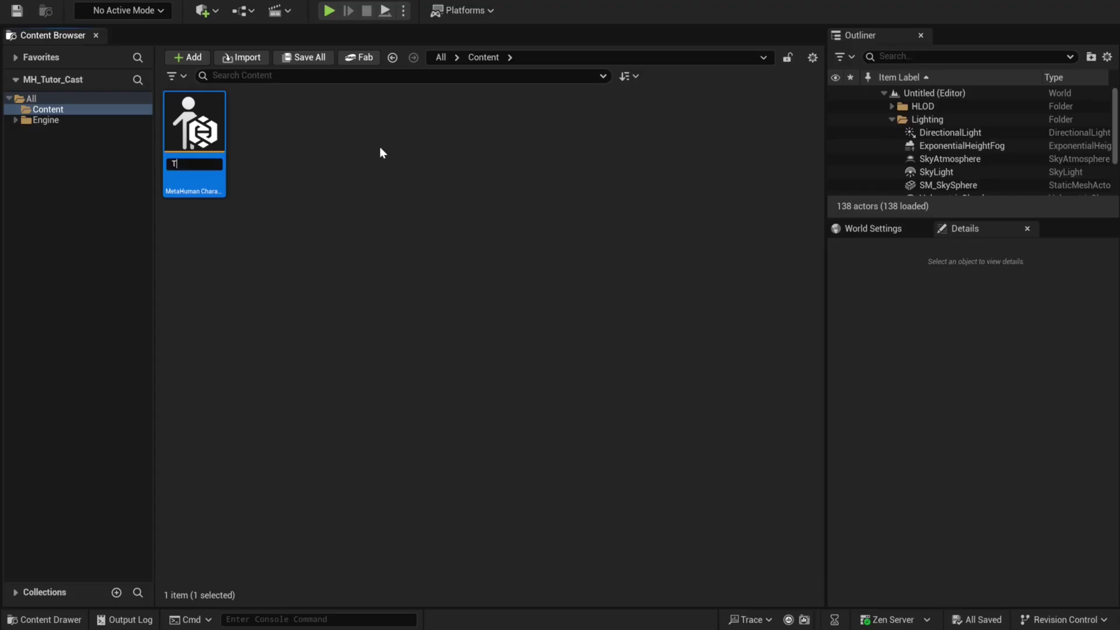
key("Return")
double_click(202, 129)
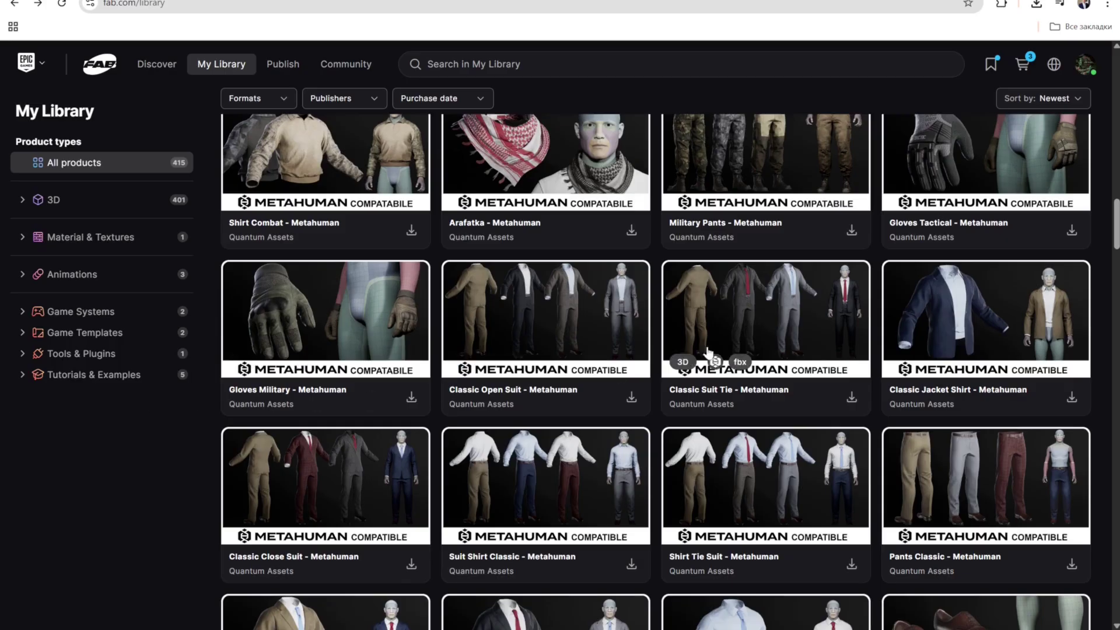
Switch to the Fab library in the browser and open the download options of Worker Outfit 02 - Metahuman
left_click_drag(1117, 227, 1117, 273)
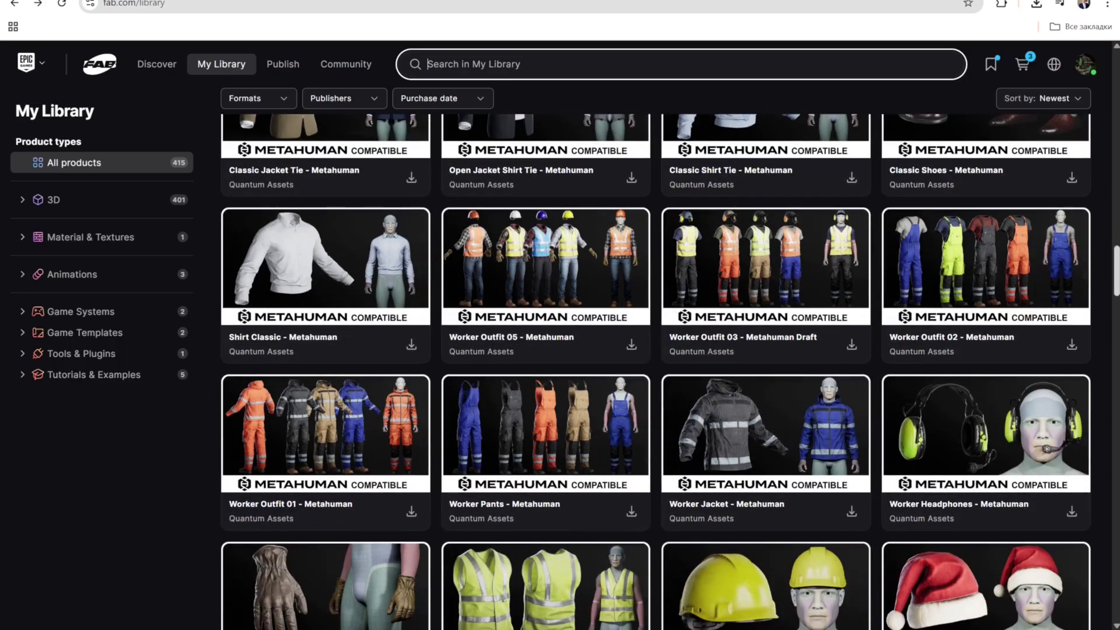
left_click(966, 255)
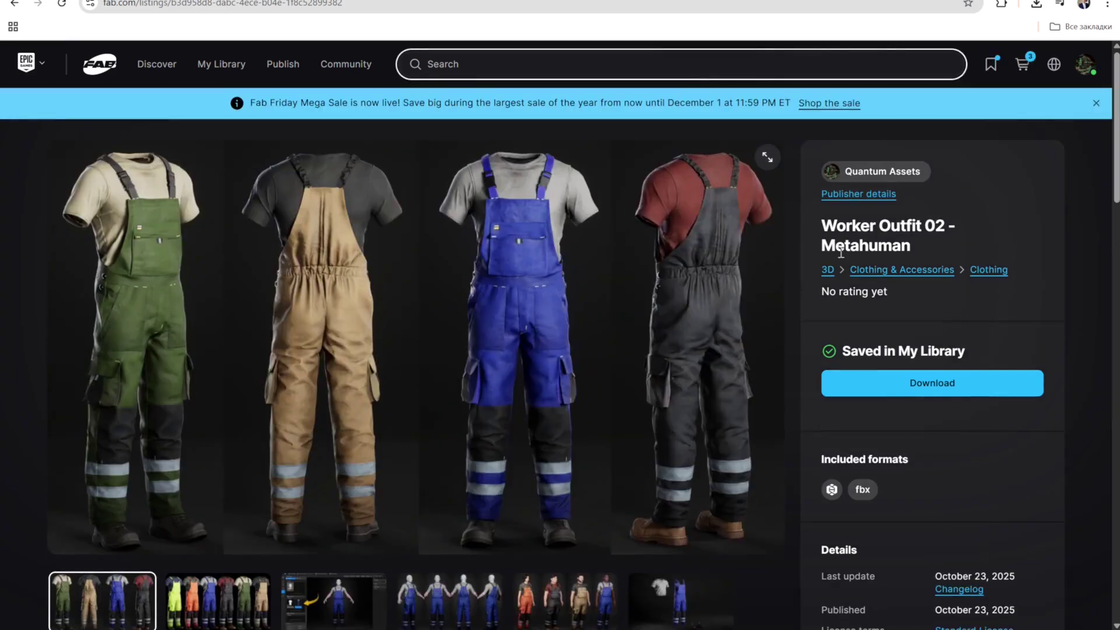
left_click(856, 386)
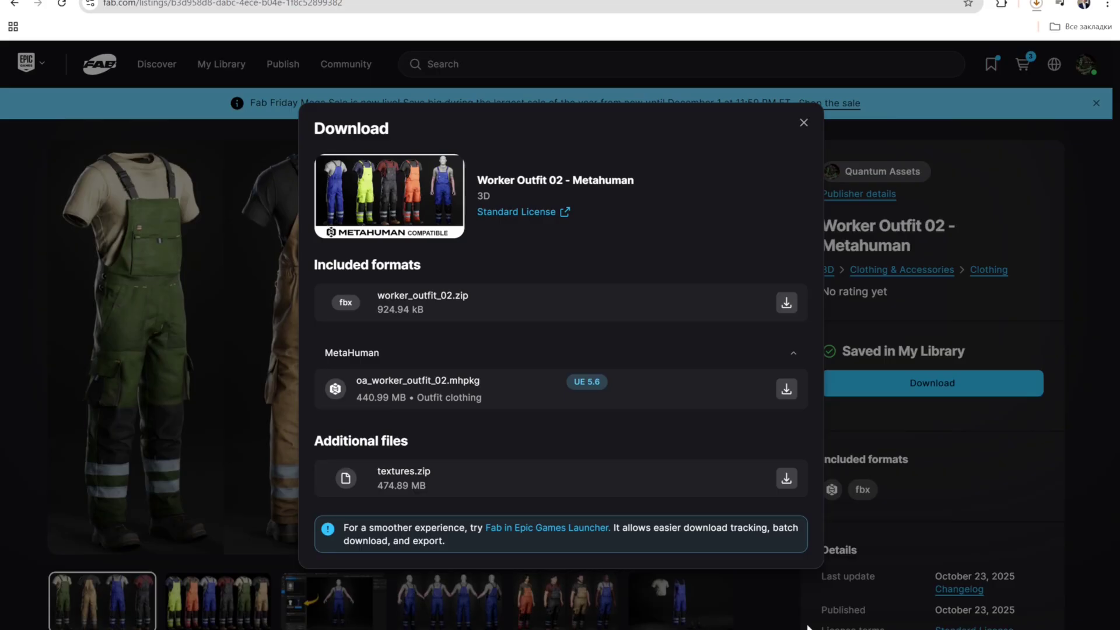
Switch back to the Unreal Editor, create a folder named Outfit under Content, and open it
mouse_move(808, 627)
left_click(813, 586)
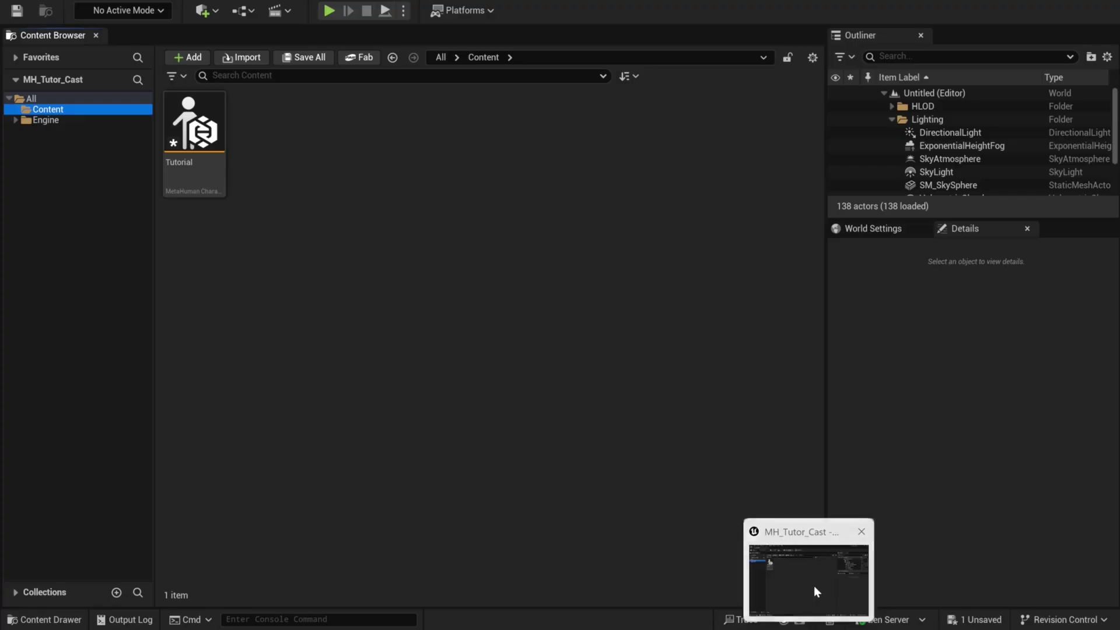
right_click(412, 306)
left_click(489, 208)
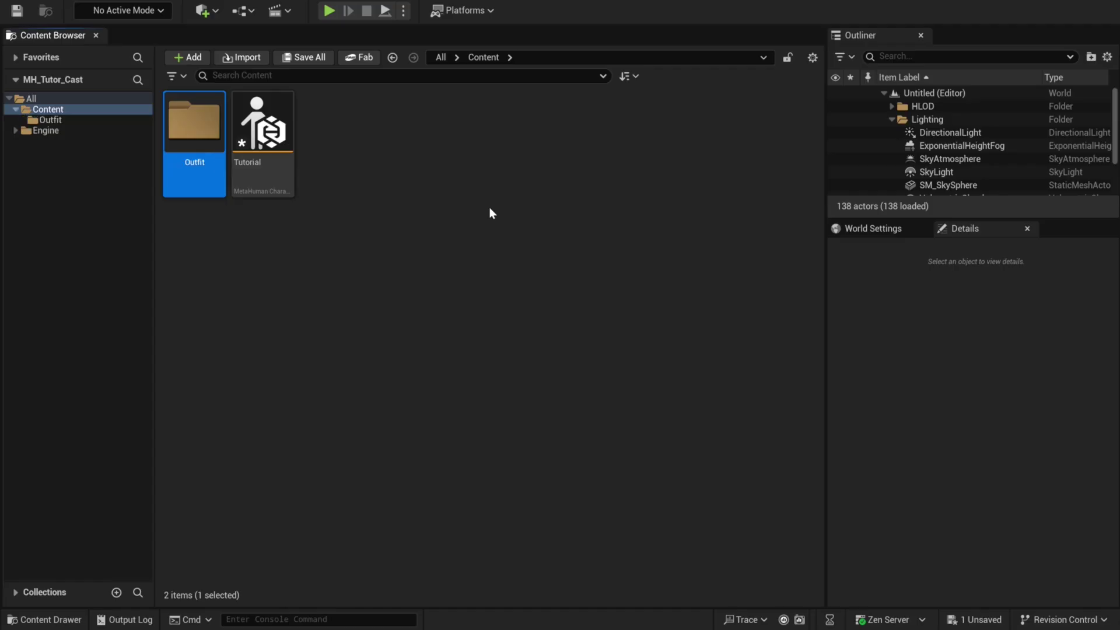
key("Return")
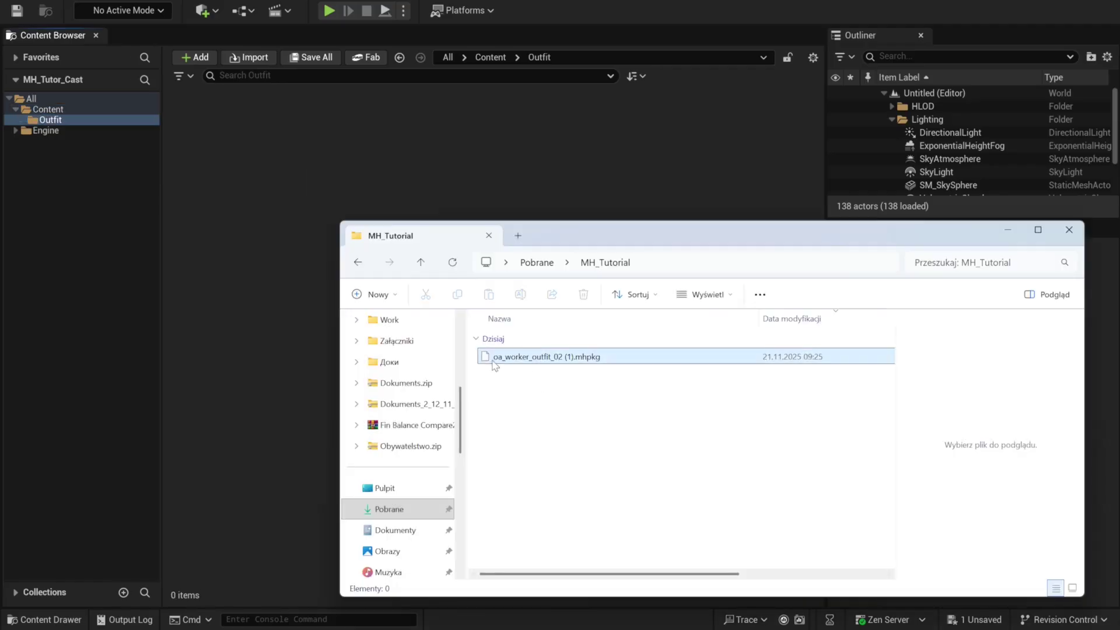
Import the downloaded oa_worker_outfit_02 (1).mhpkg file into the Outfit folder and dismiss the import summary
left_click_drag(569, 362, 288, 158)
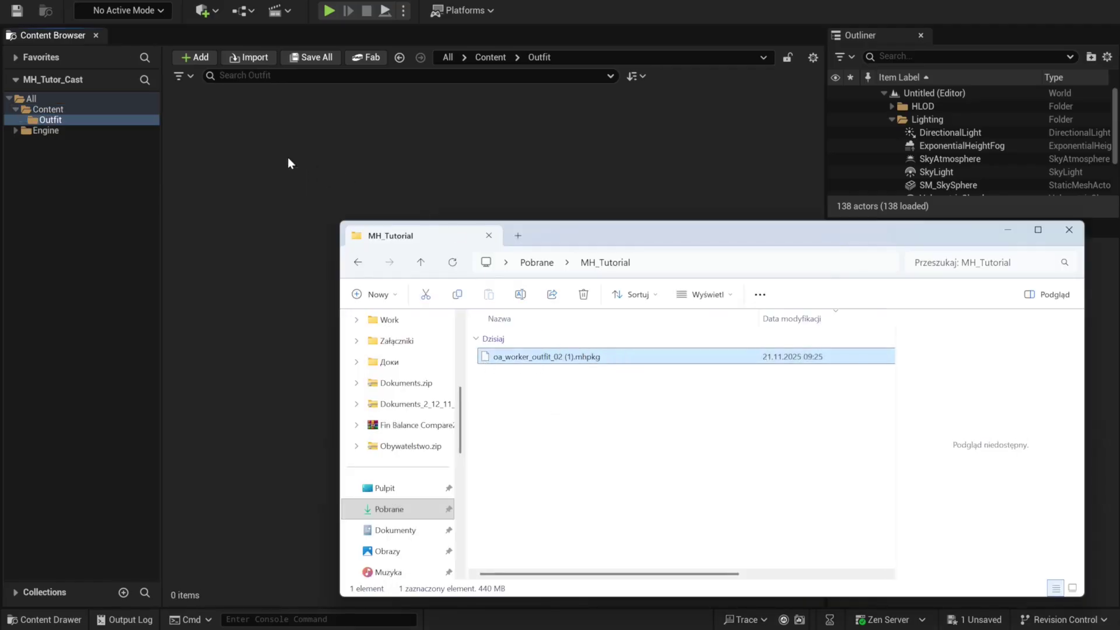
left_click(1008, 229)
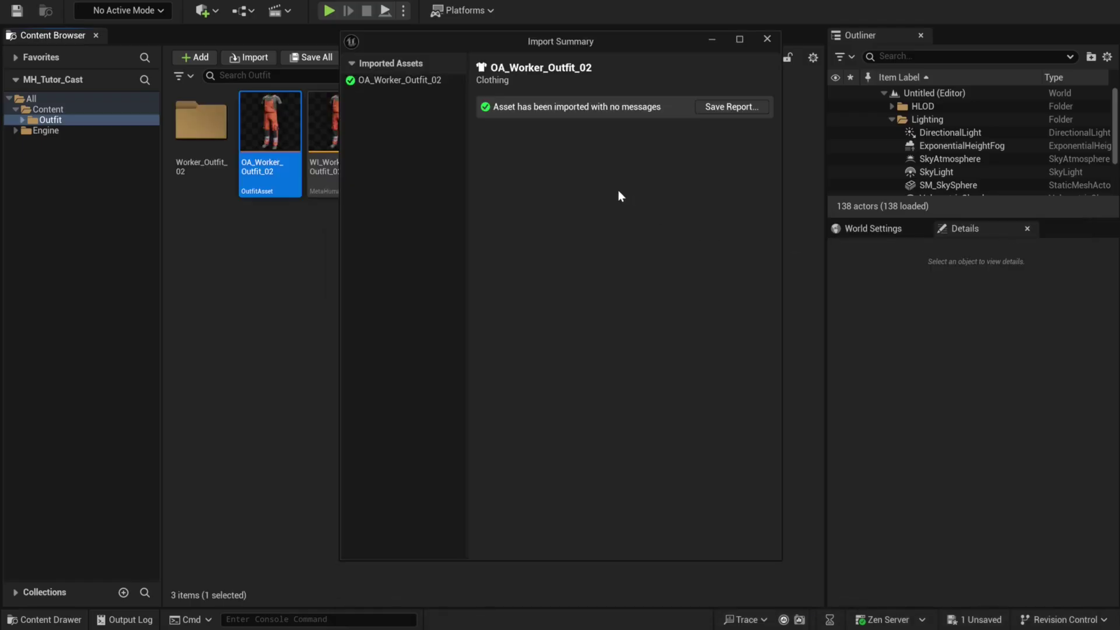
left_click(767, 39)
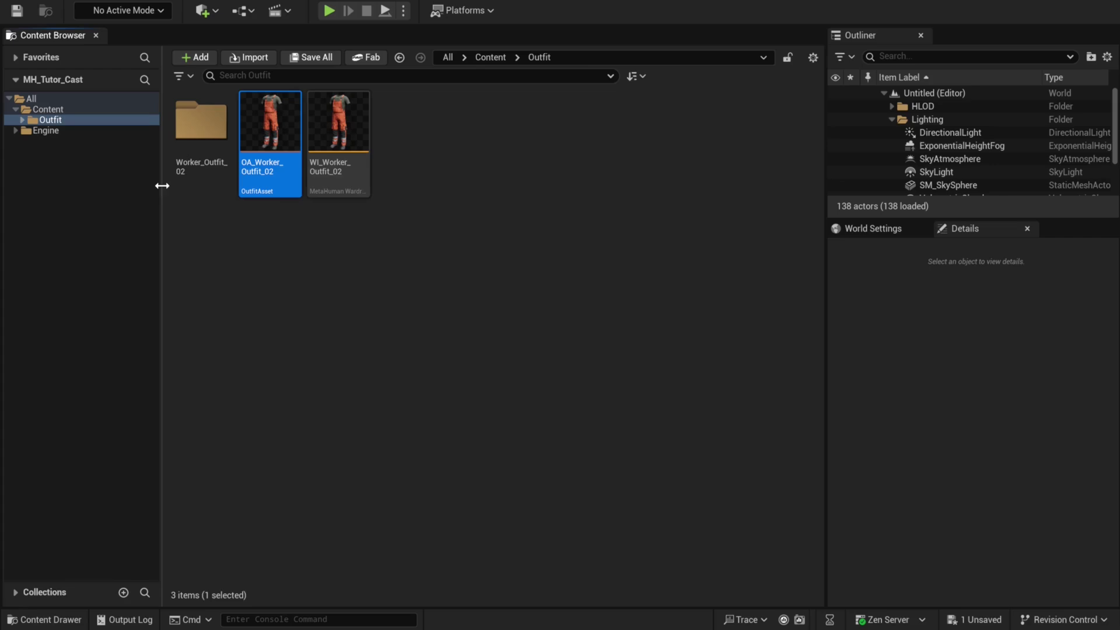
Open the Tutorial MetaHuman character from the Content folder and apply the Victor preset to it
left_click_drag(158, 220, 148, 253)
left_click(62, 110)
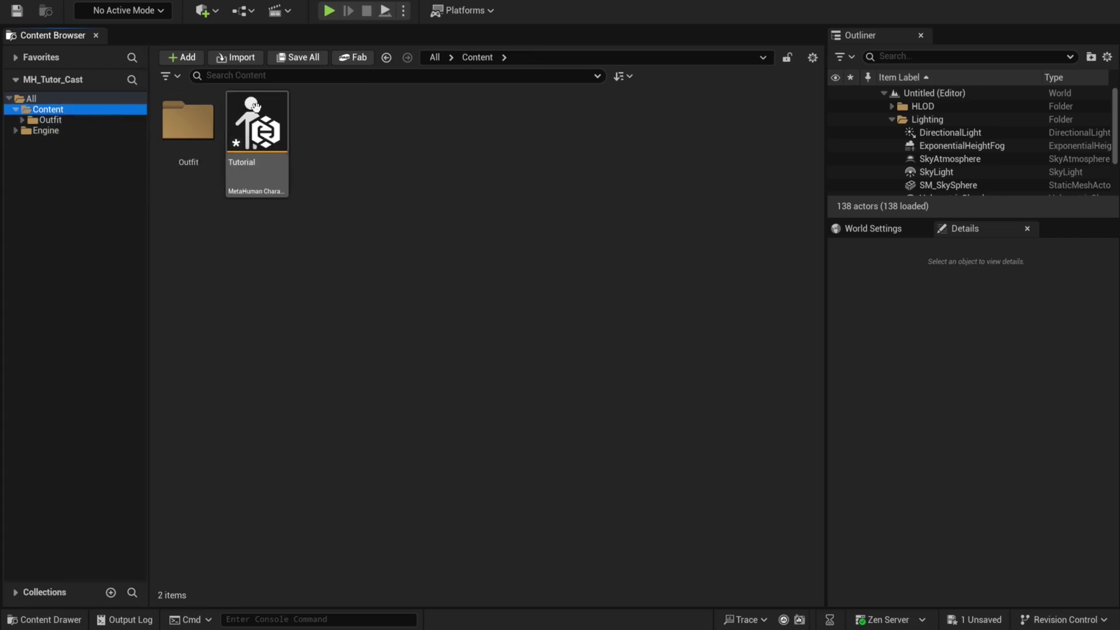
double_click(271, 111)
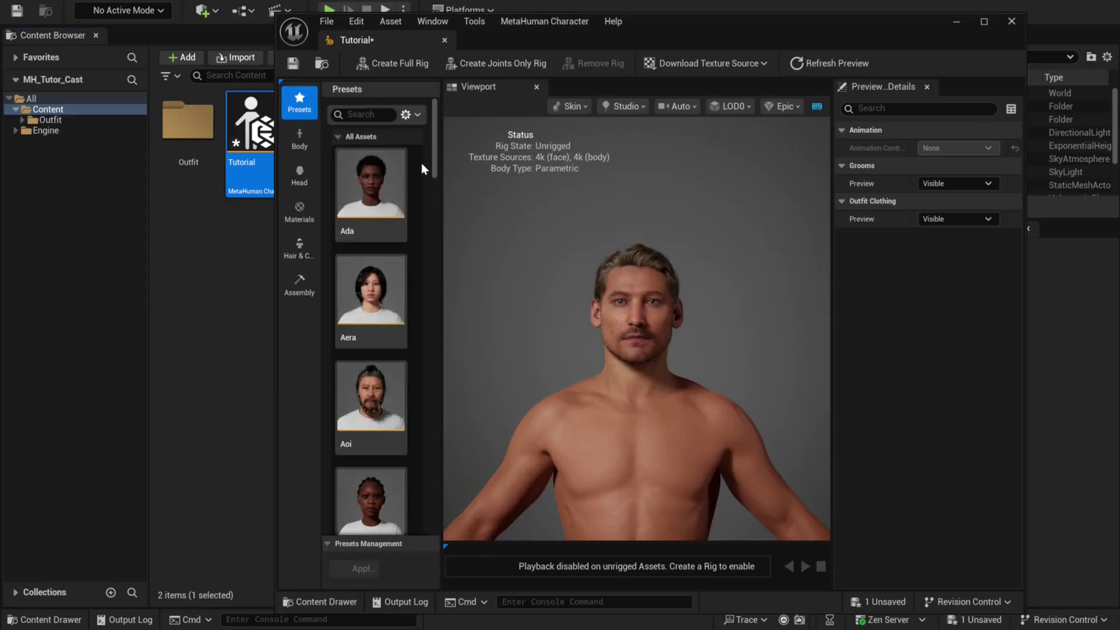
scroll(421, 175, "down", 5)
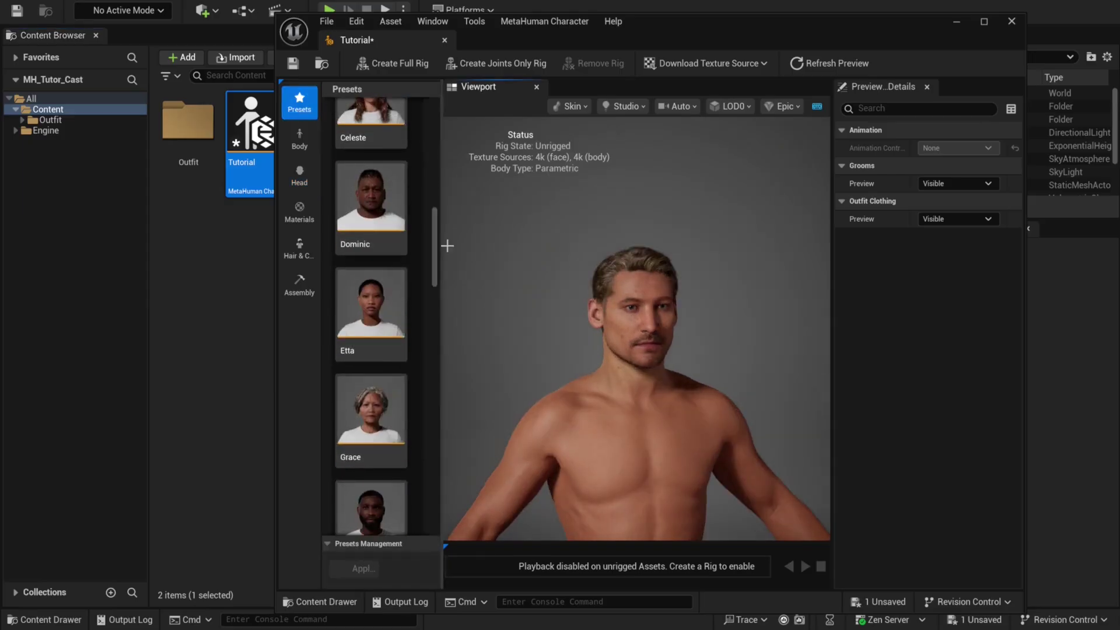
scroll(431, 268, "down", 6)
left_click_drag(431, 302, 423, 462)
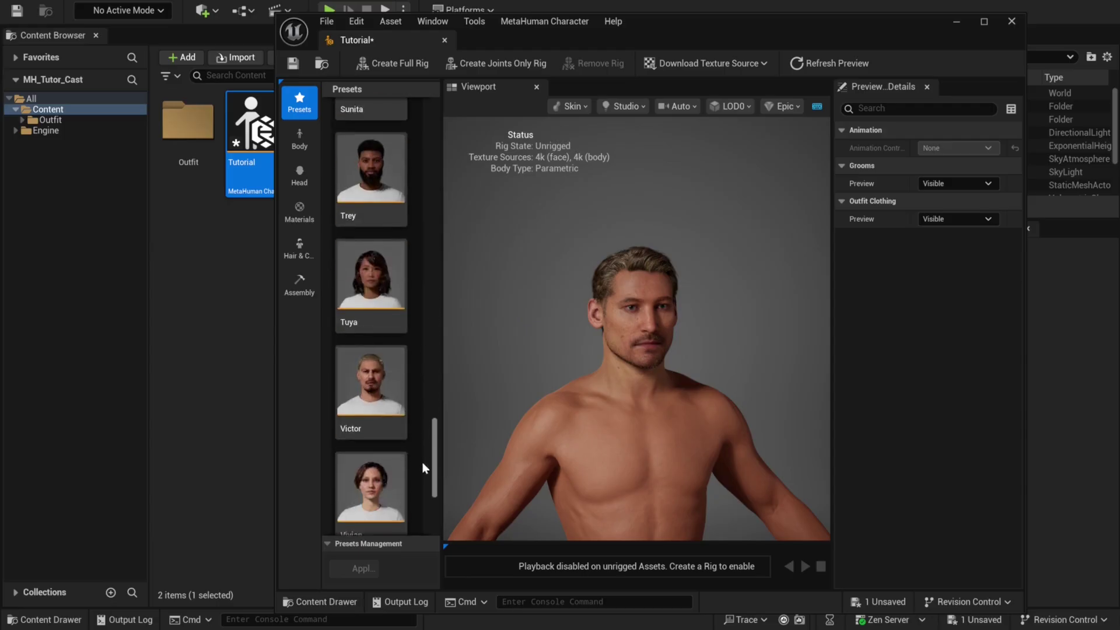
double_click(400, 404)
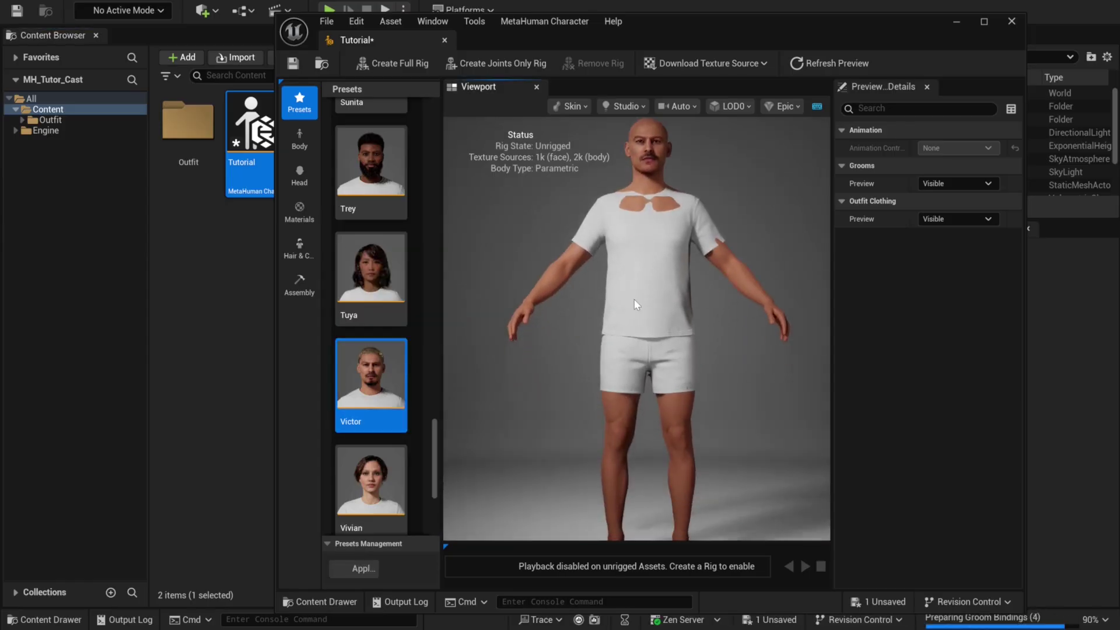
Take the WI_DefaultGarment outfit off the character in the hair and clothing settings
left_click(313, 255)
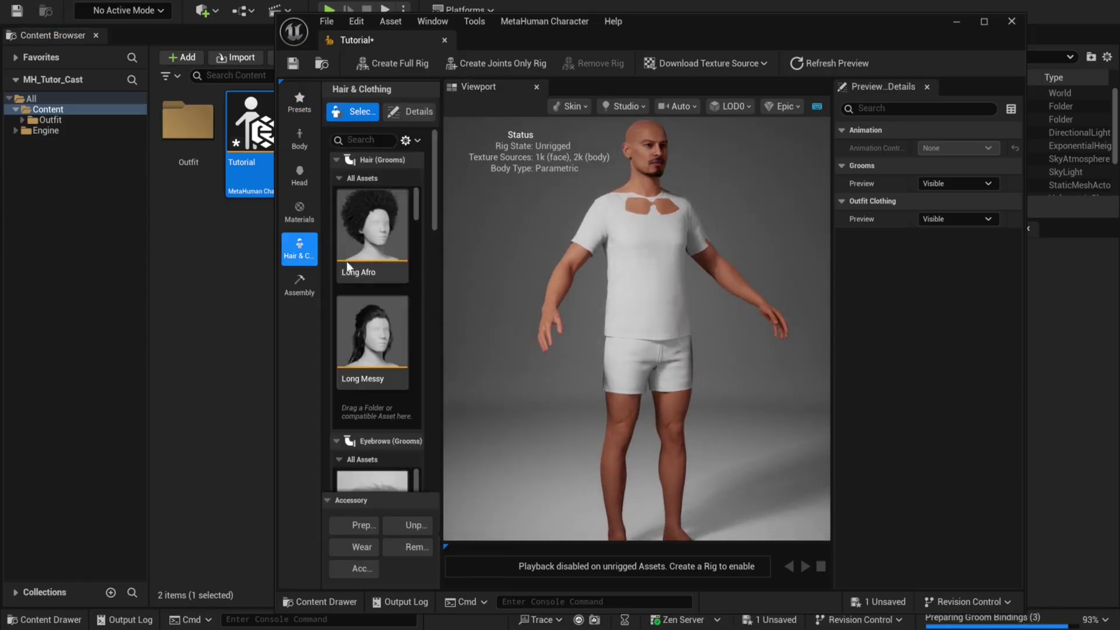
left_click_drag(434, 219, 438, 468)
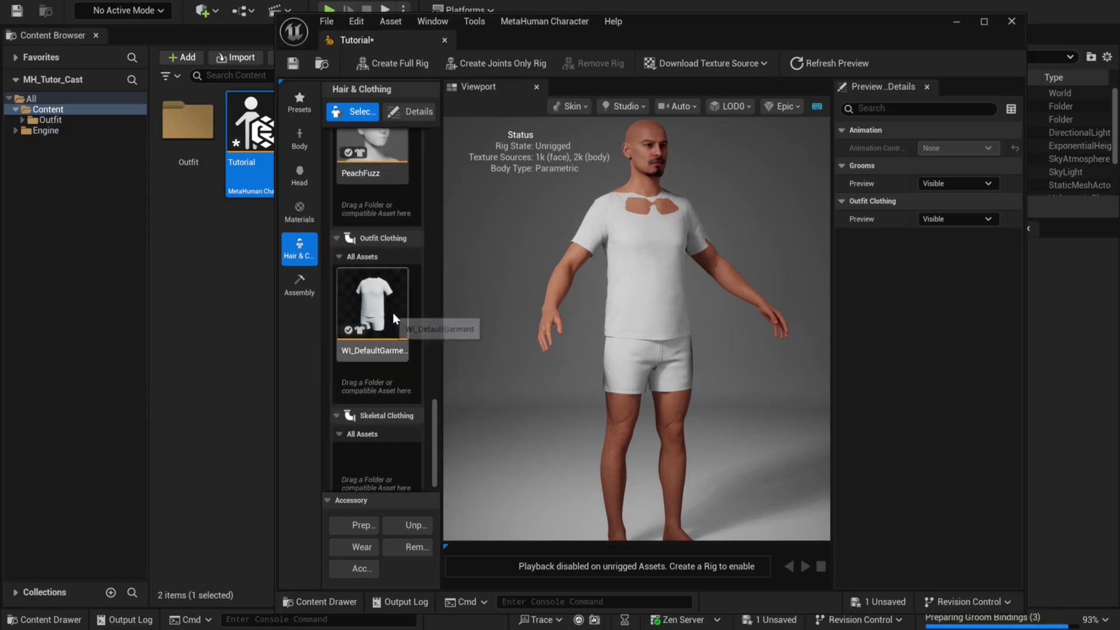
double_click(393, 313)
Add WI_Worker_Outfit_02 from the Outfit folder to the character's outfit clothing and put it on the character
left_click(62, 121)
left_click_drag(696, 38, 777, 38)
left_click_drag(323, 131, 468, 350)
left_click(452, 285)
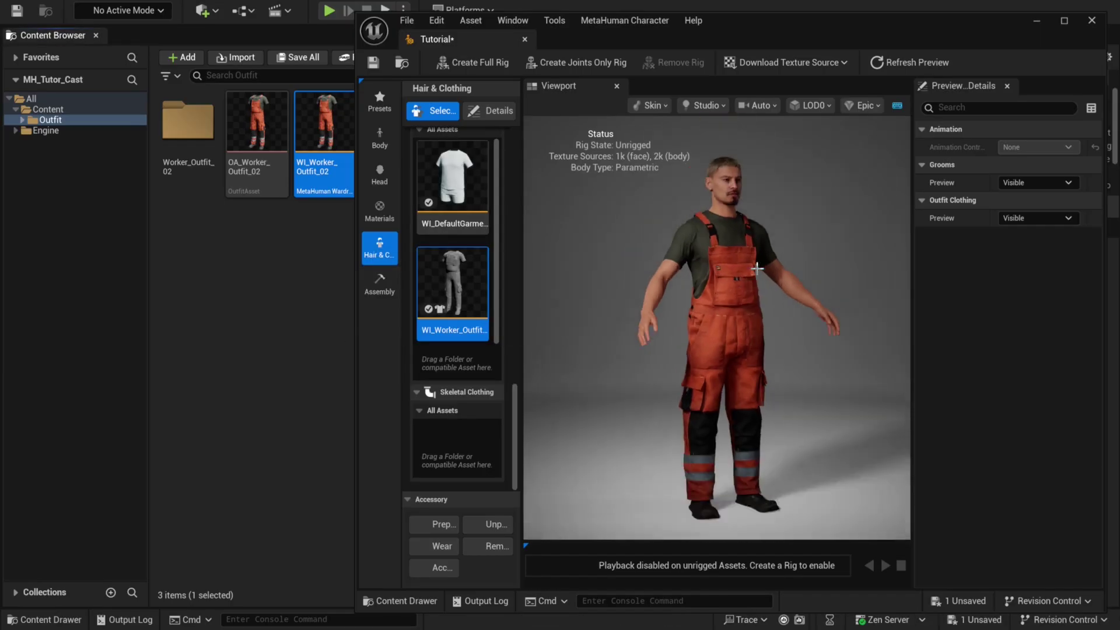
mouse_move(708, 244)
left_mouse_down()
mouse_move(645, 246)
mouse_move(708, 244)
left_mouse_up()
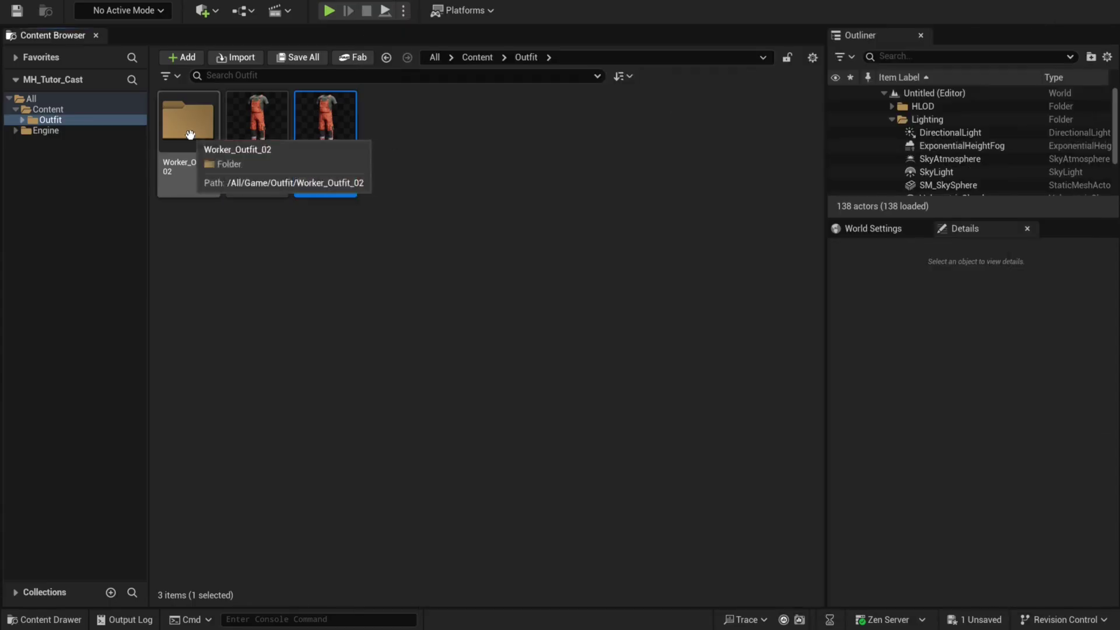
Open the M_Pants_Worker_Blue material from the Materials folder of Worker_Outfit_02
double_click(188, 124)
left_click(284, 135)
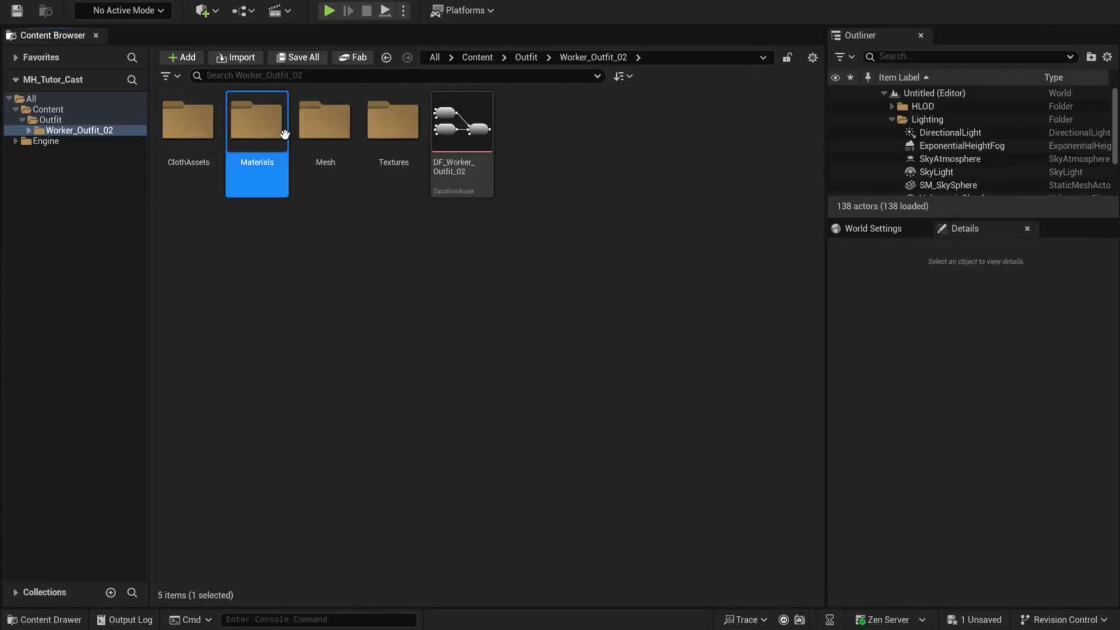
double_click(284, 134)
double_click(270, 132)
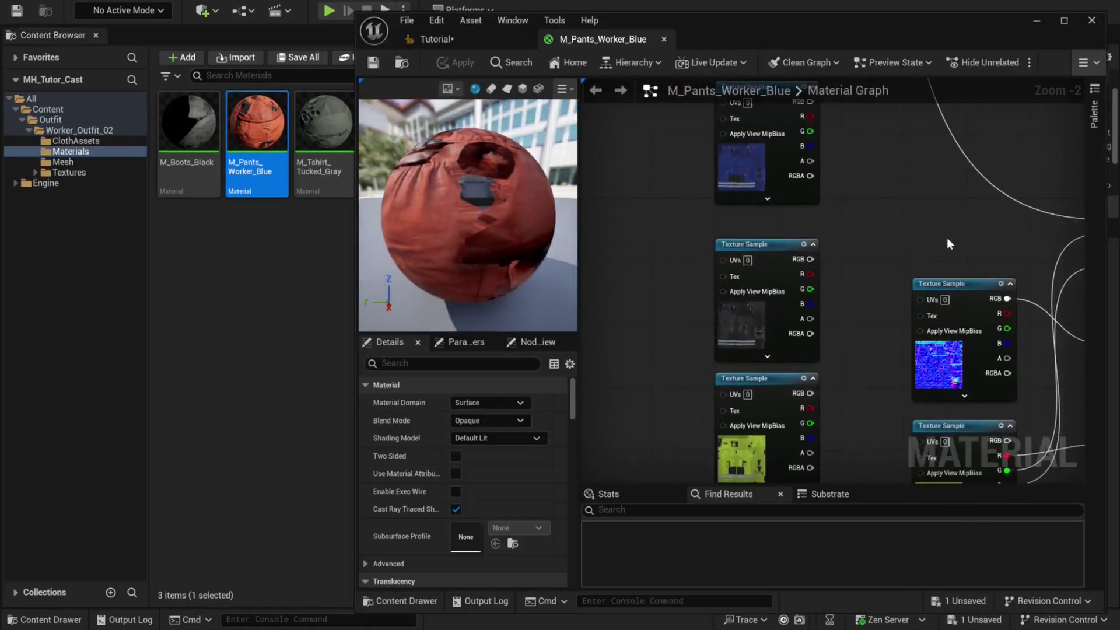
Connect the bright green texture sample to the pants material's Base Color, save the material and return to the Tutorial character
scroll(869, 143, "down", 5)
right_click_drag(947, 239, 775, 362)
scroll(775, 227, "up", 6)
mouse_move(806, 210)
right_mouse_down()
mouse_move(806, 315)
mouse_move(799, 212)
right_mouse_up()
scroll(767, 278, "down", 3)
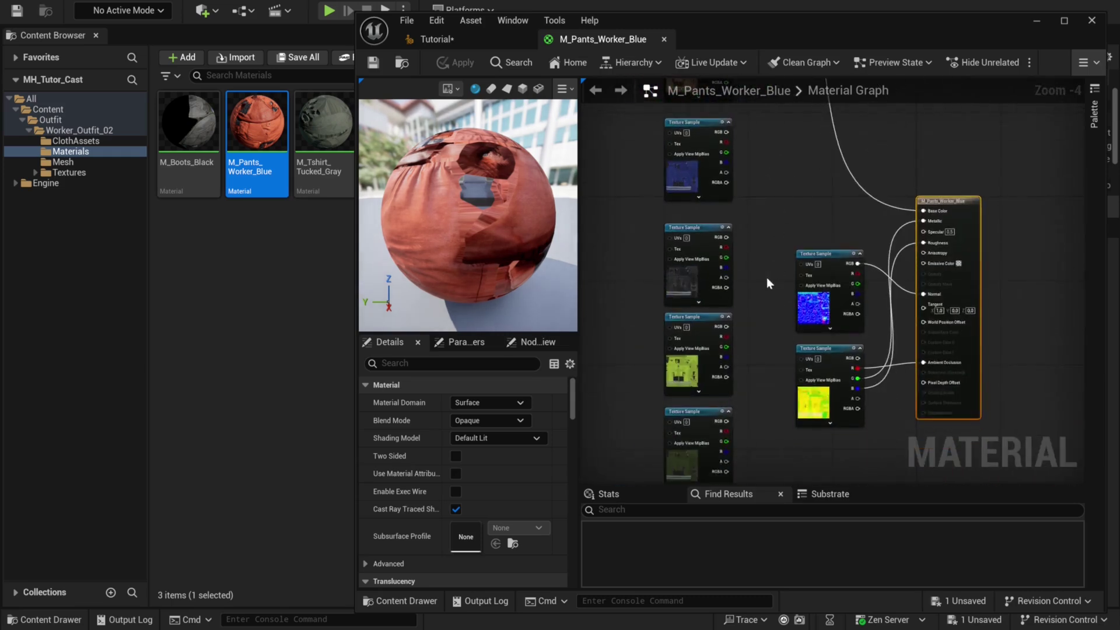
left_click_drag(719, 274, 910, 163)
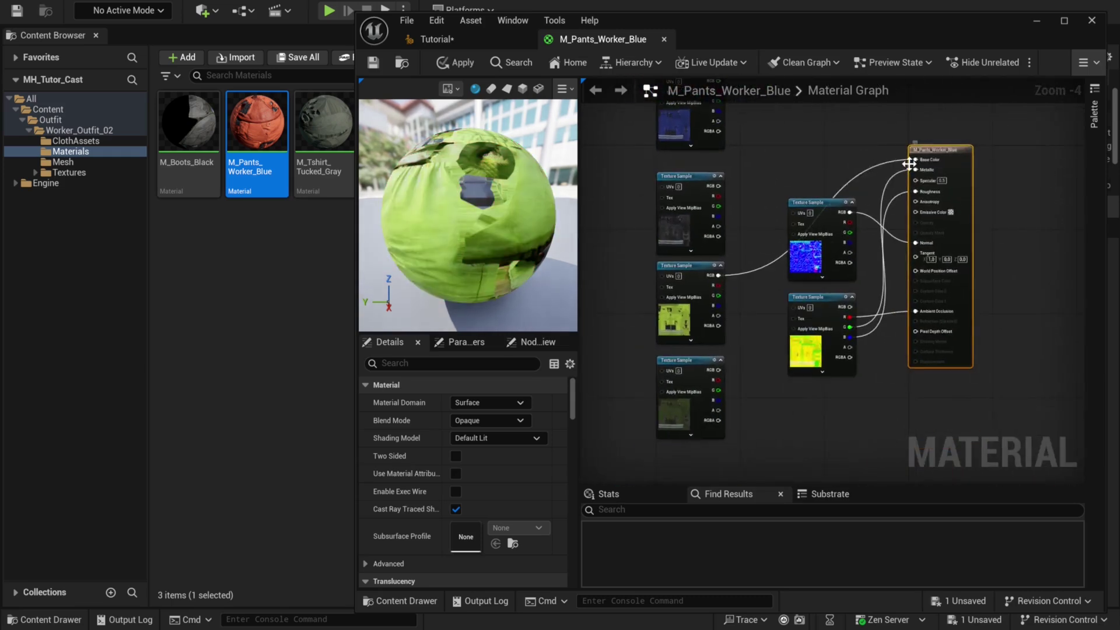
left_click(378, 69)
left_click(442, 44)
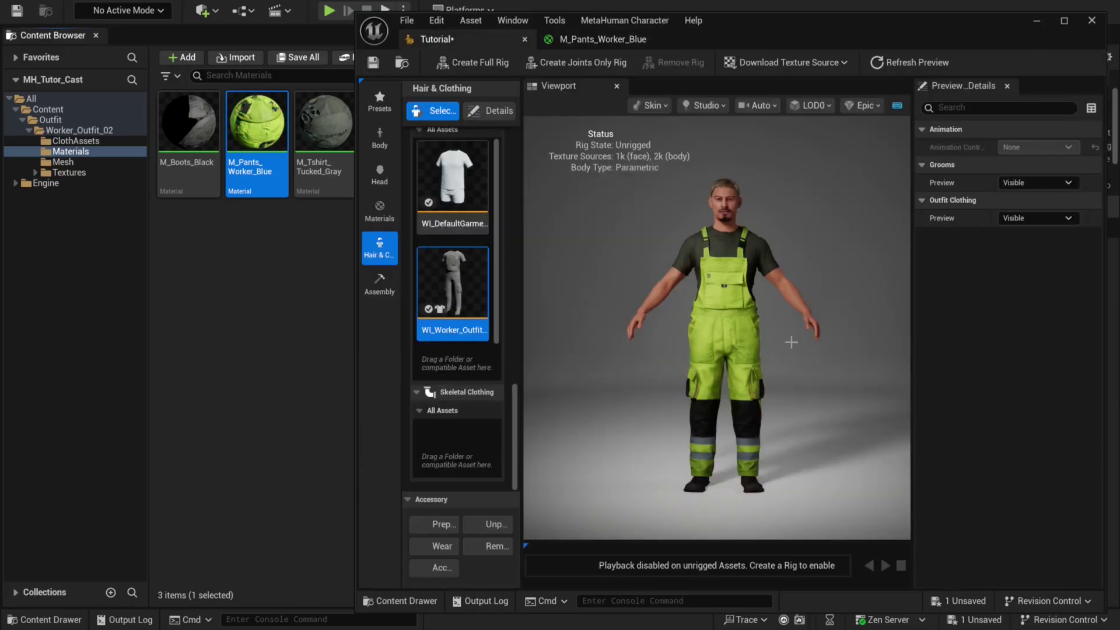
Connect the dark red texture sample to Base Color in the M_Tshirt_Tucked_Gray material, save it and return to the Tutorial character
double_click(324, 124)
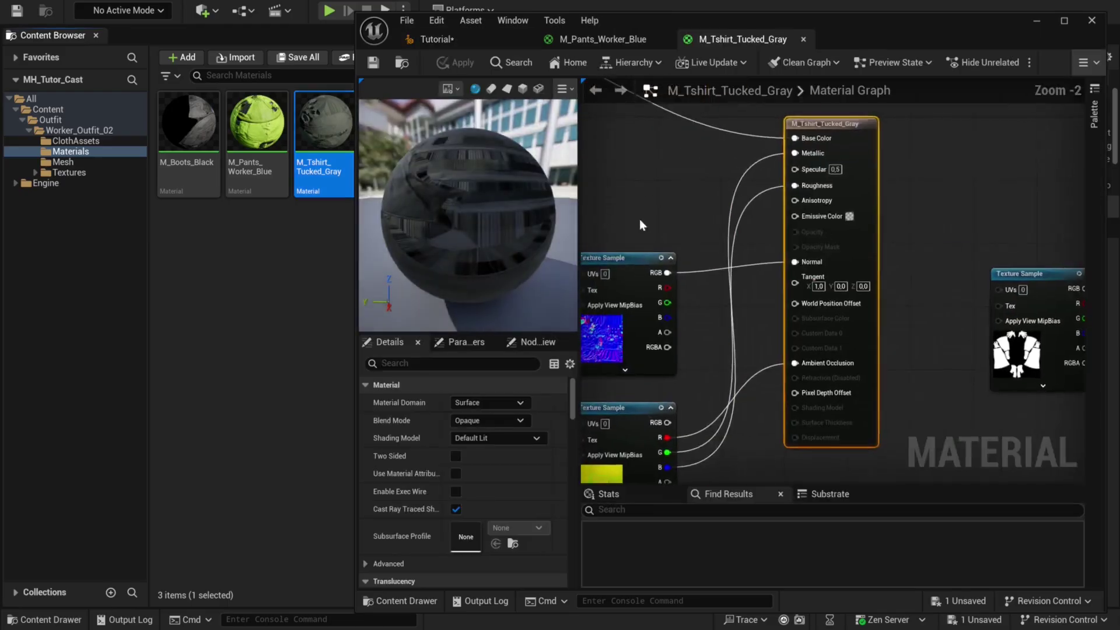
scroll(830, 229, "down", 3)
left_click_drag(755, 340, 924, 104)
right_click_drag(845, 110, 825, 203)
left_click(372, 63)
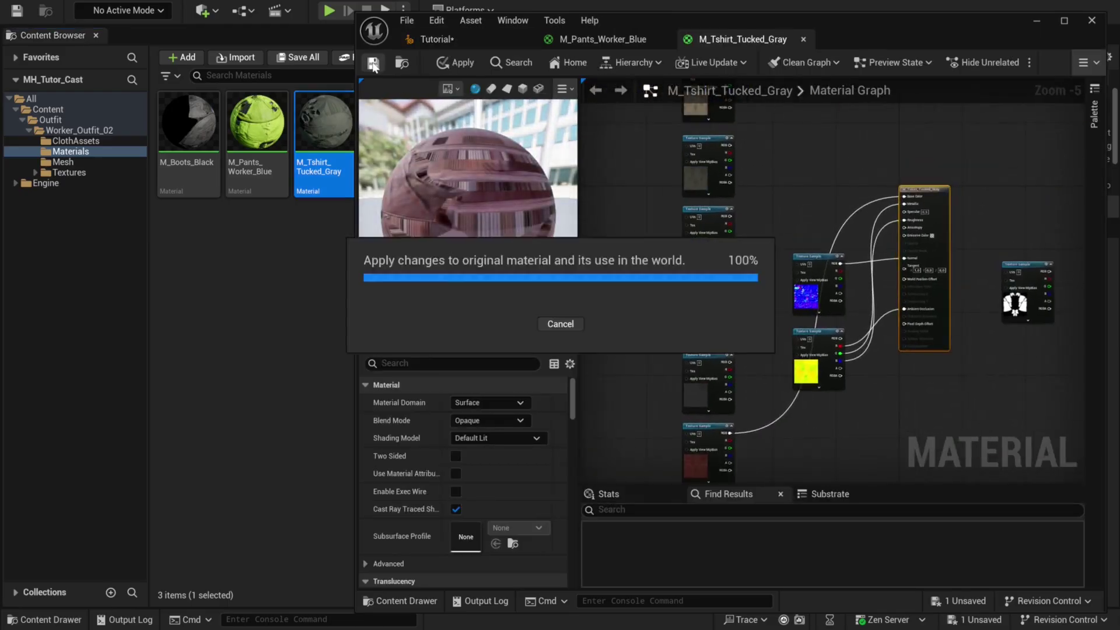
left_click(451, 40)
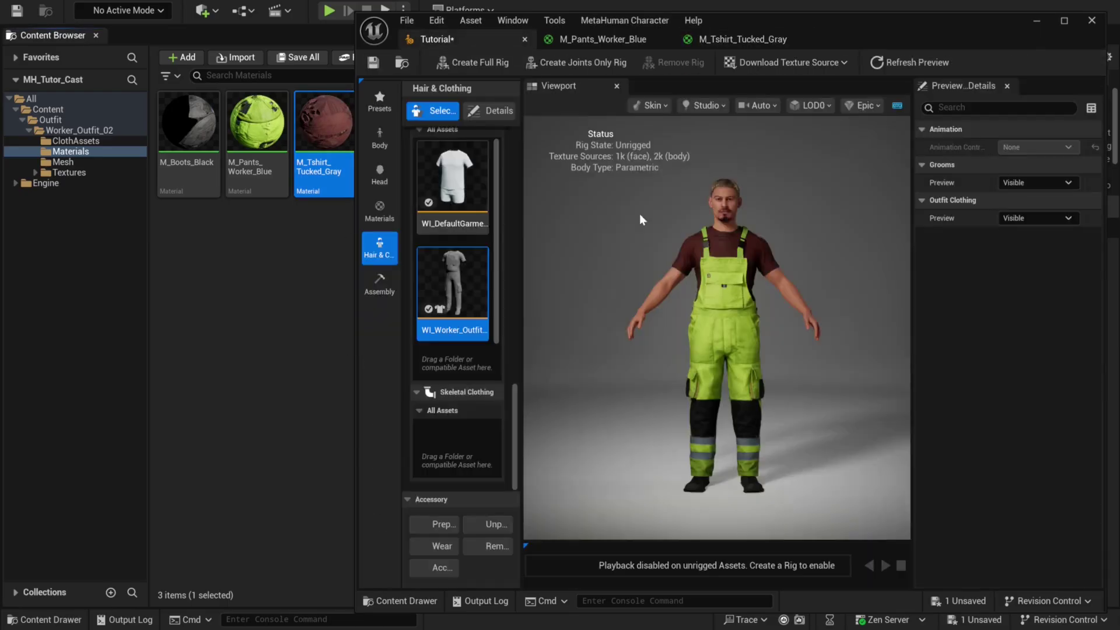
Create a joints-only rig for the character and play the BodyROM body template animation on it
left_click(574, 67)
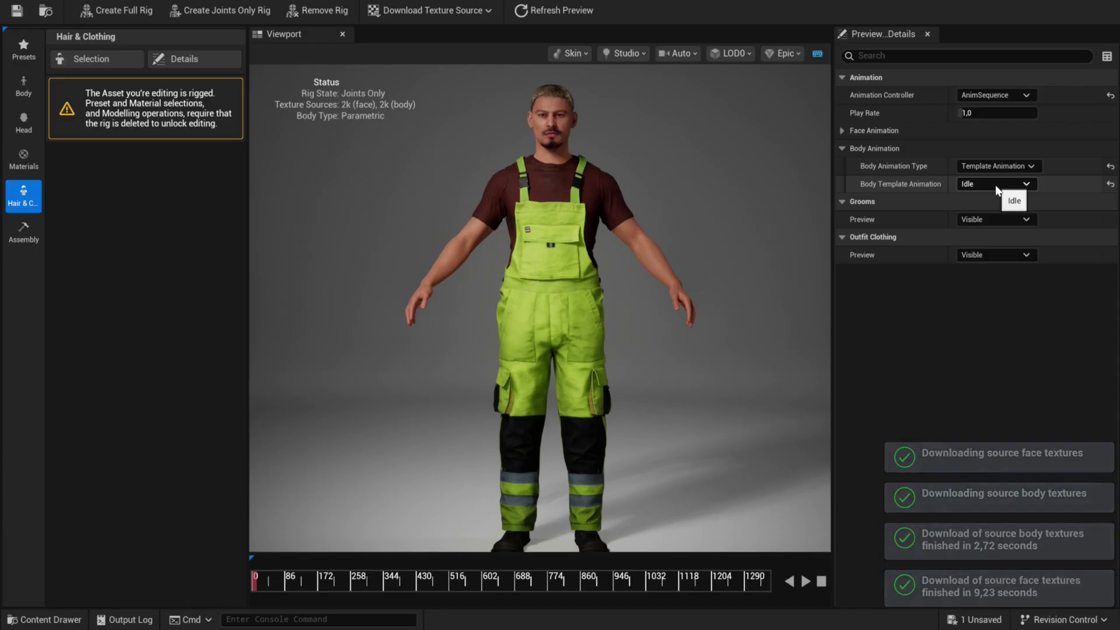
left_click(994, 184)
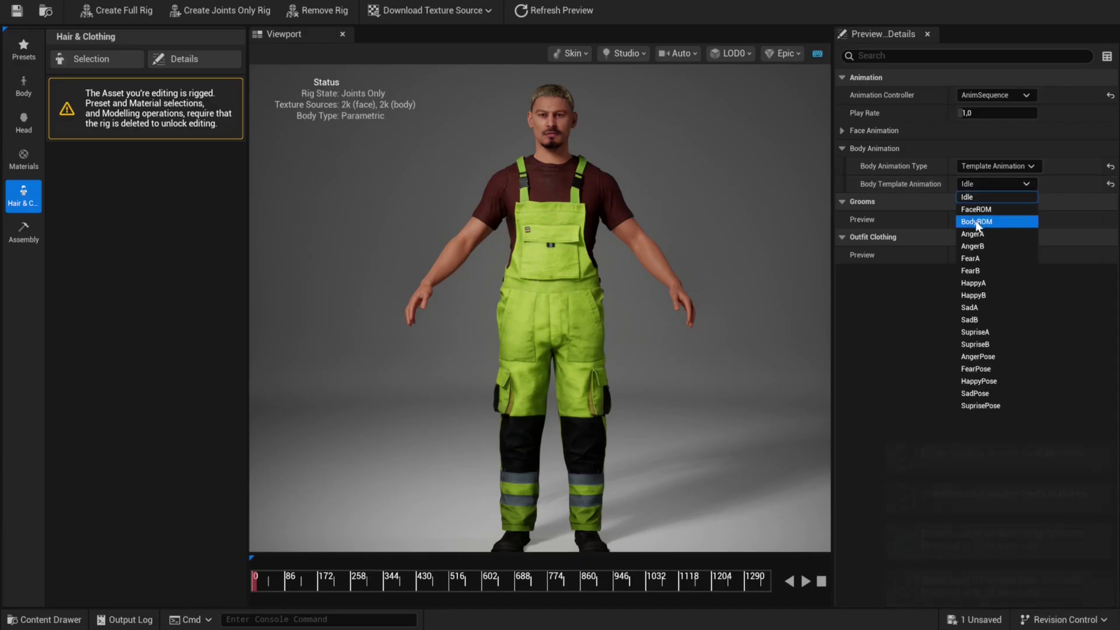
left_click(977, 224)
left_click(805, 581)
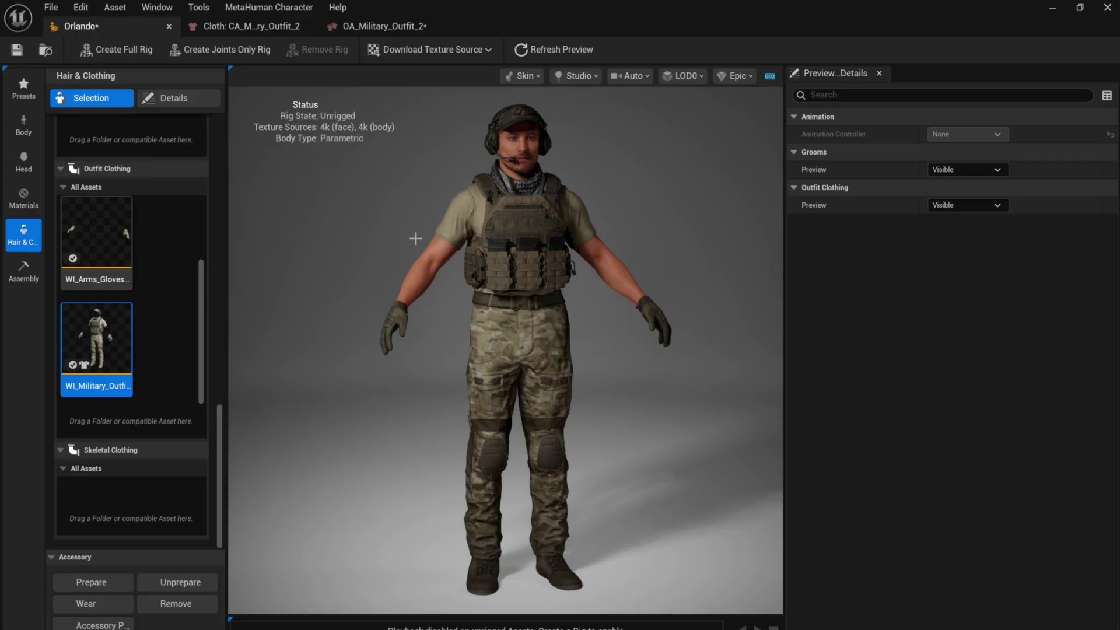
Look over the character in the military outfit and open its cloth asset from the ClothAssets folder of Military_Outfit_2
left_click_drag(505, 350, 592, 350)
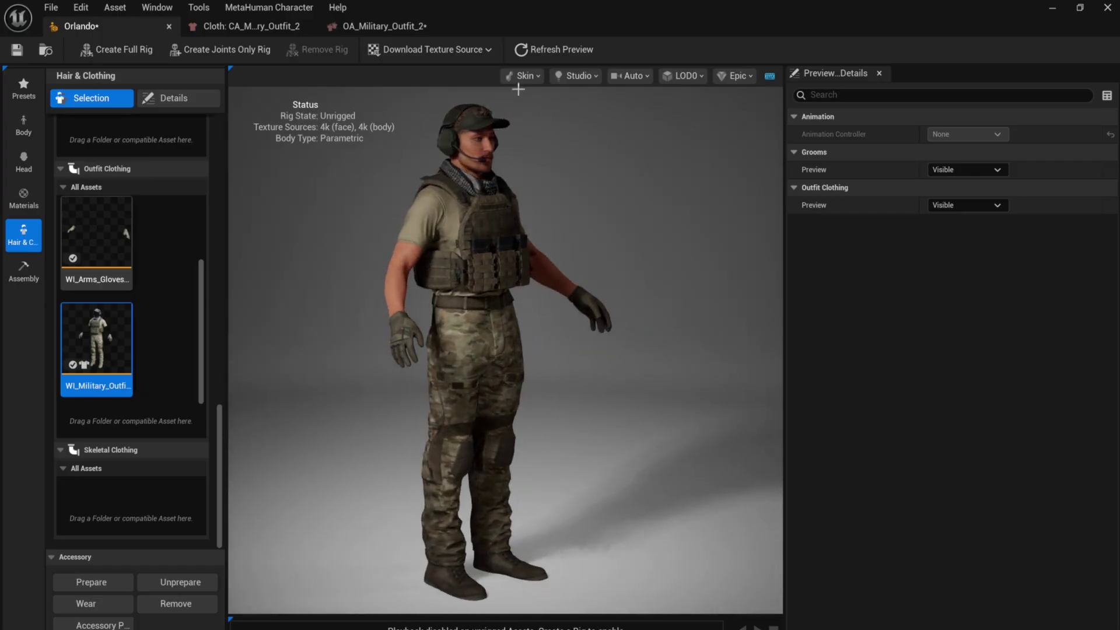
left_click_drag(412, 212, 371, 227)
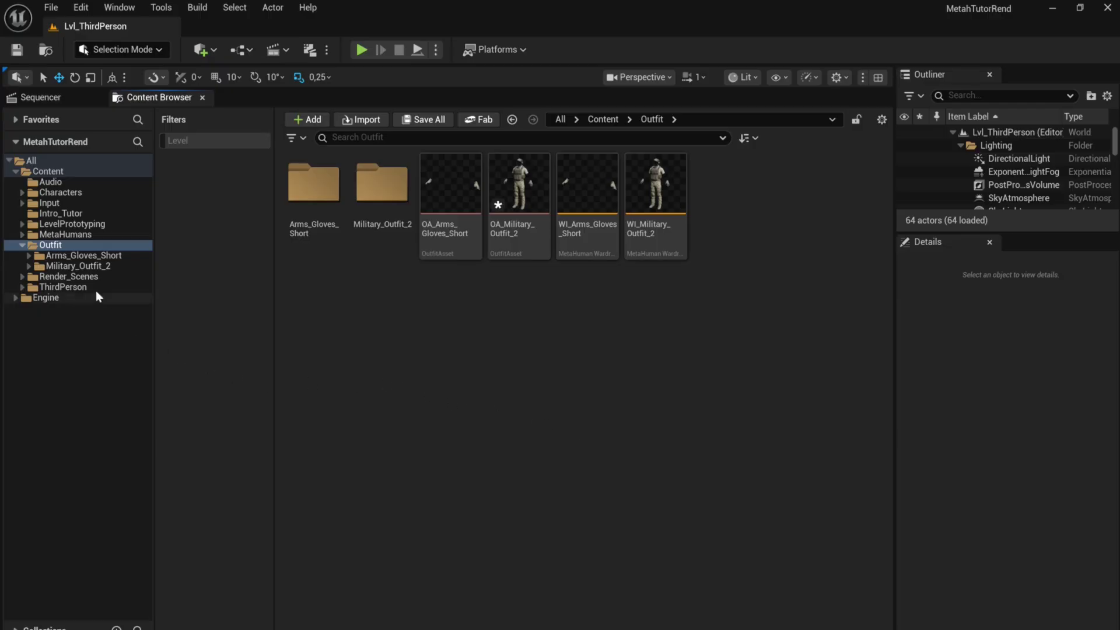
double_click(391, 201)
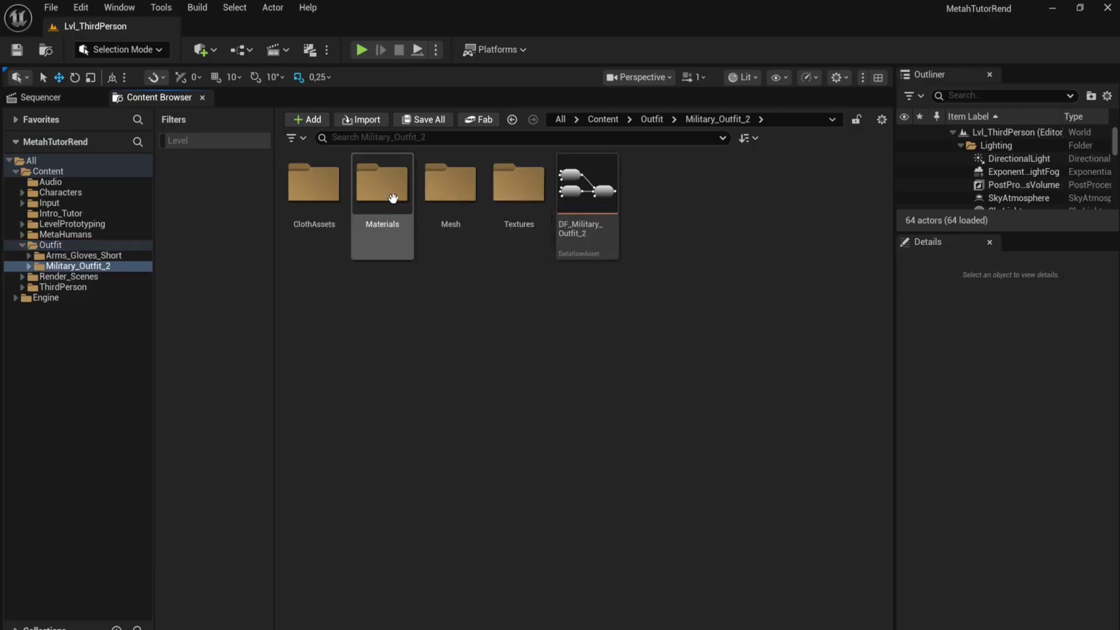
double_click(319, 185)
double_click(315, 201)
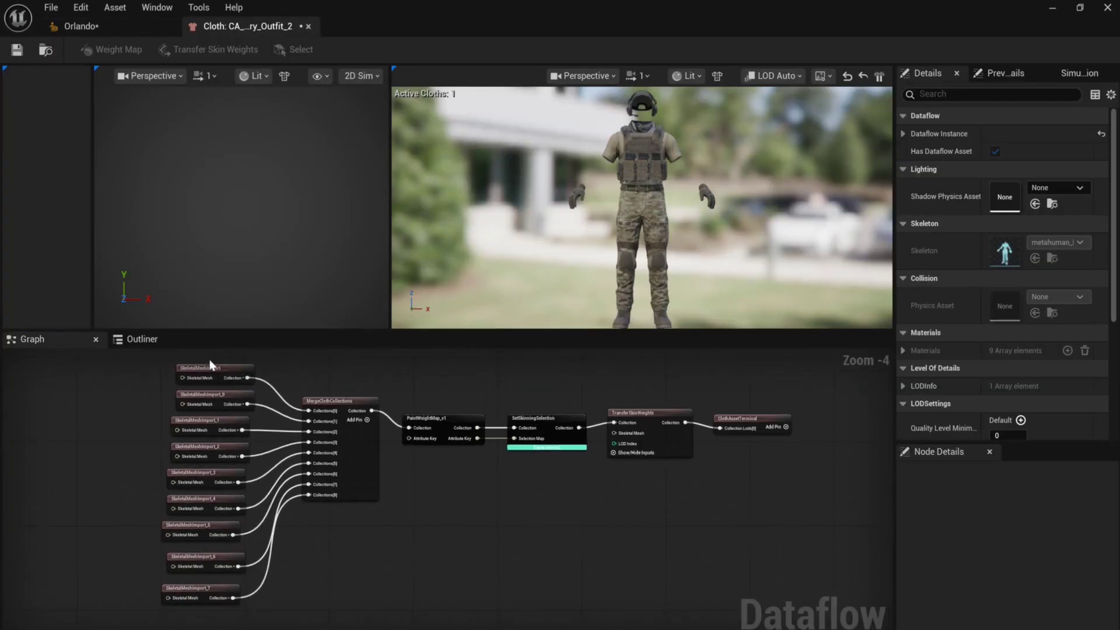
Disconnect the cap, headphone microphone and headphones mesh imports from MergeClothCollections in the cloth graph and save the asset
left_click(210, 366)
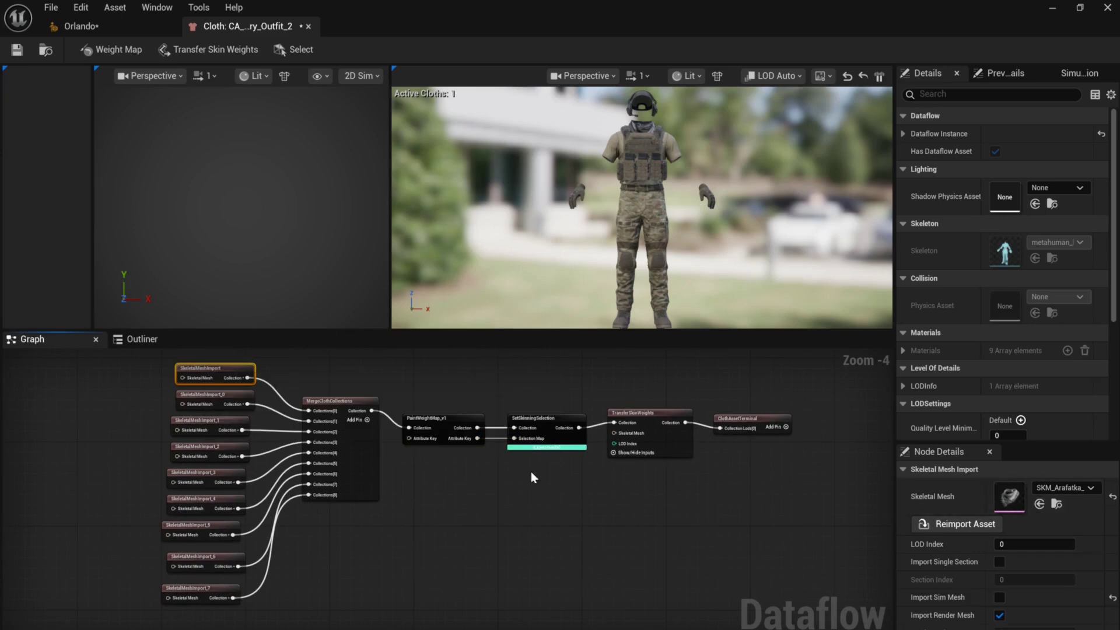
left_click(212, 395)
left_click(215, 421)
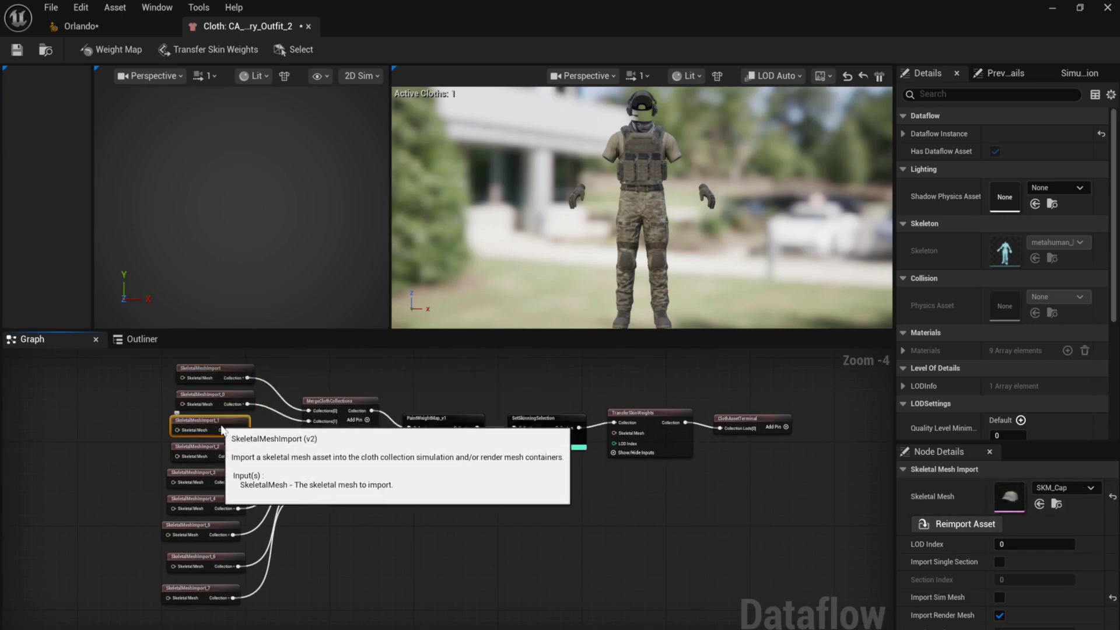
left_click(265, 431, "alt")
left_click(221, 448)
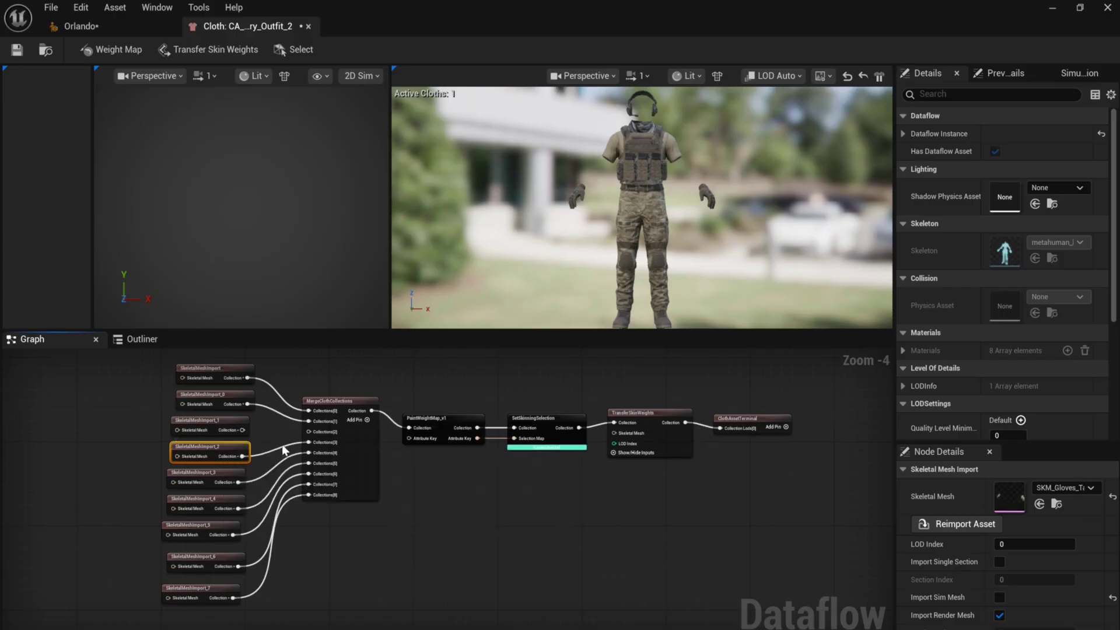
left_click(221, 474)
left_click(238, 482, "alt")
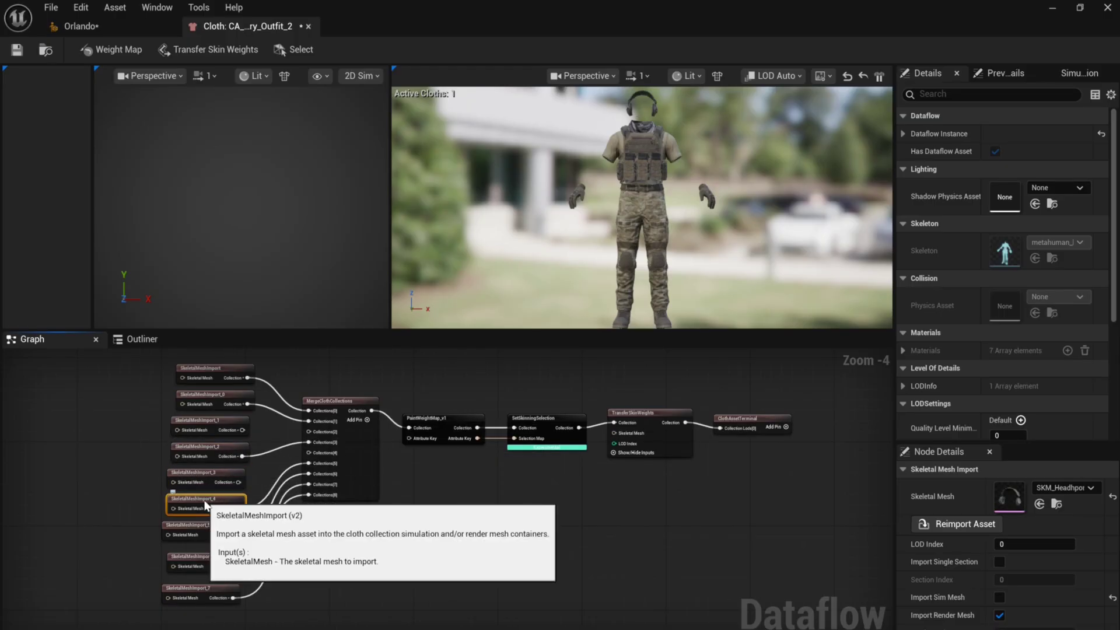
left_click(240, 503)
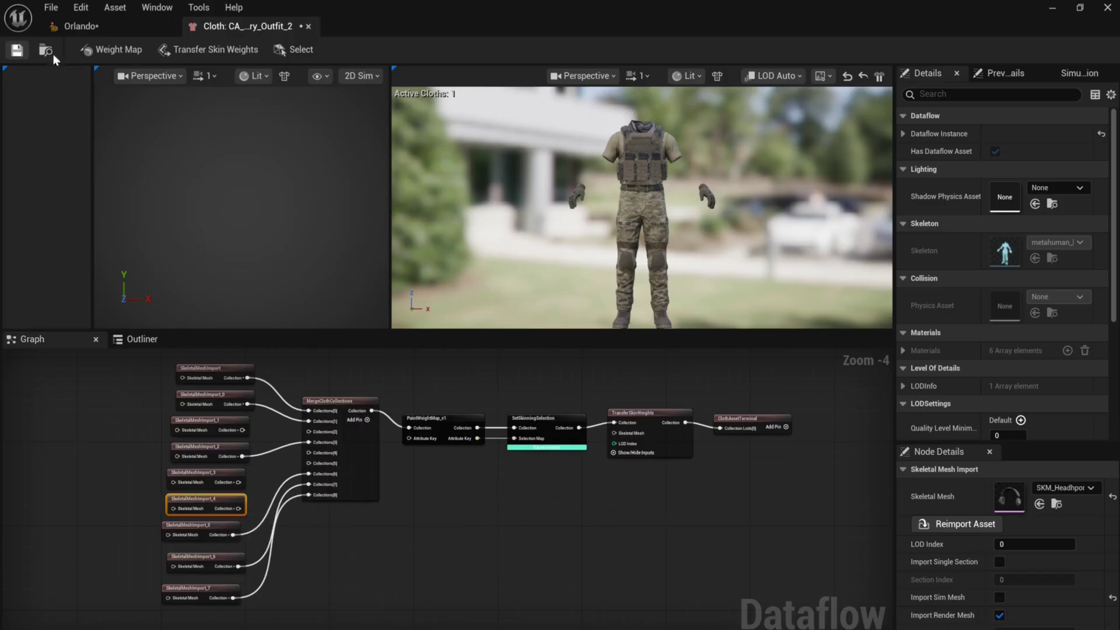
Open OA_Military_Outfit_2 from the Outfit folder, copy and paste its Source Asset entry onto itself to re-evaluate it, and save the outfit
left_click(1052, 7)
left_click(58, 245)
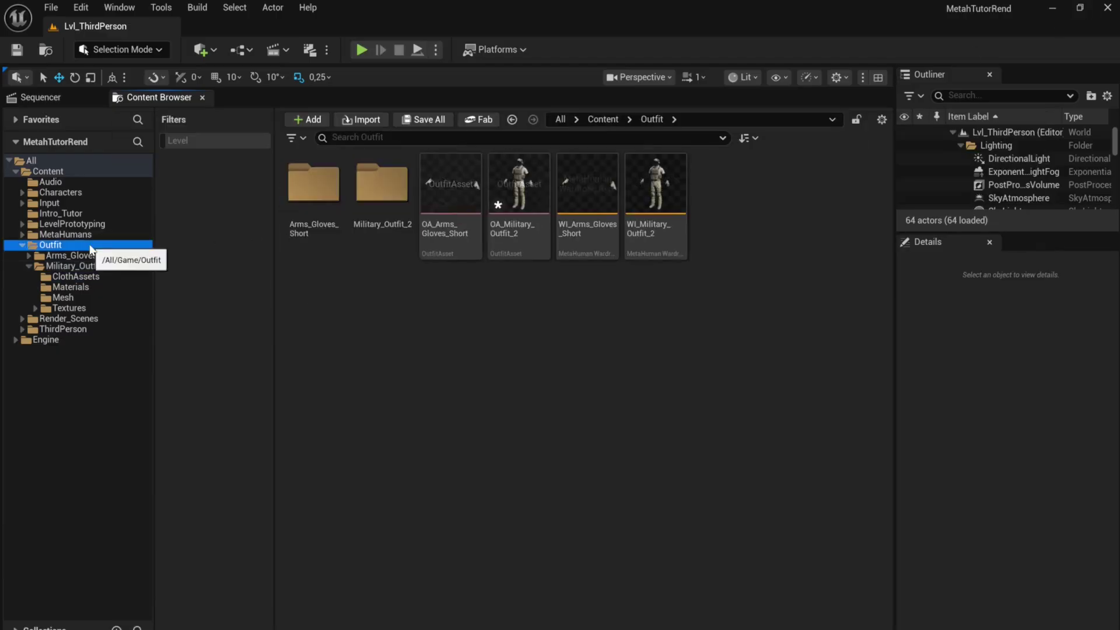
double_click(527, 233)
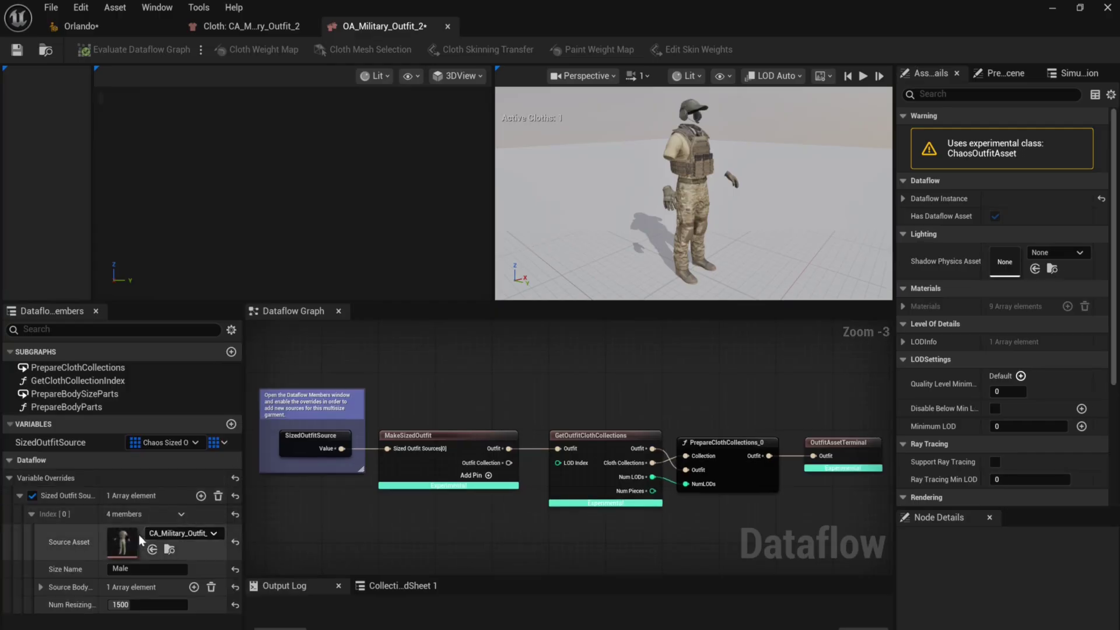
right_click(129, 543)
left_click(198, 564)
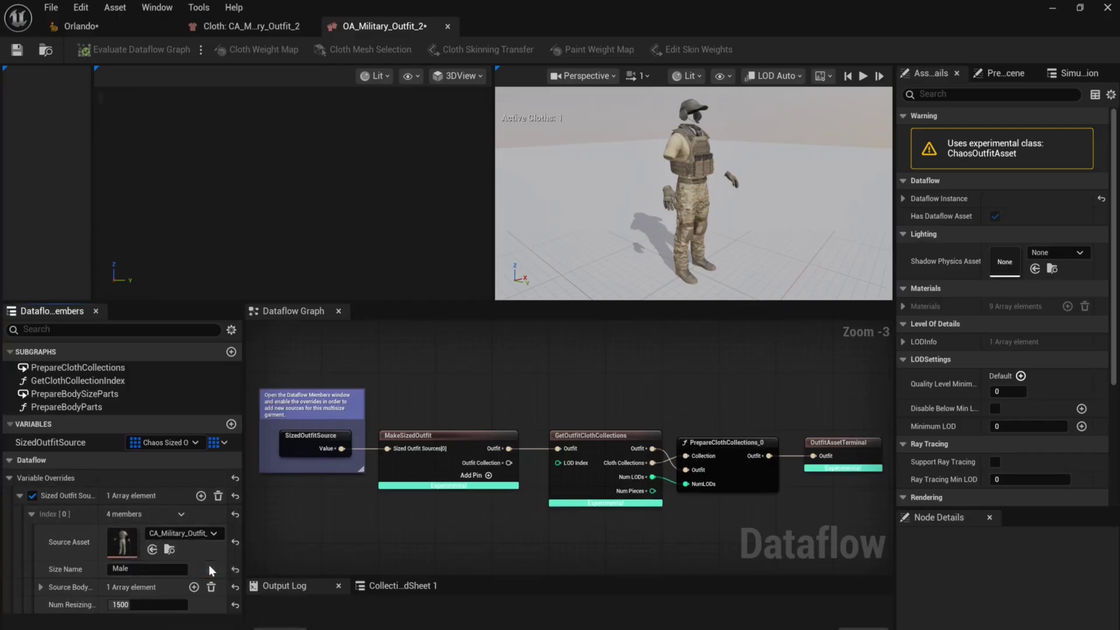
right_click(120, 542)
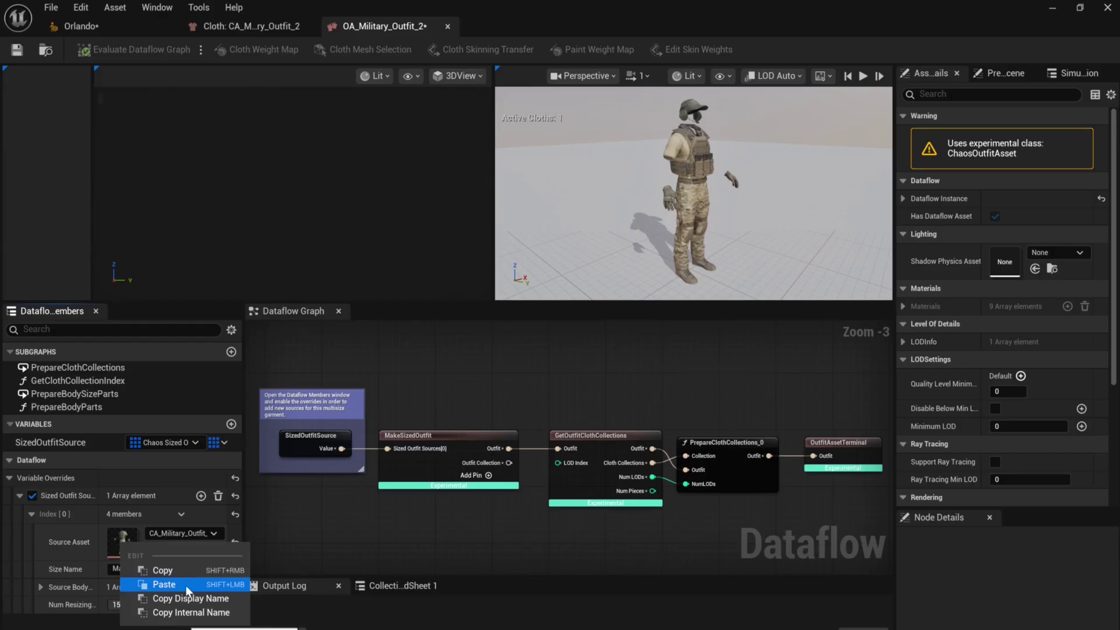
left_click(205, 586)
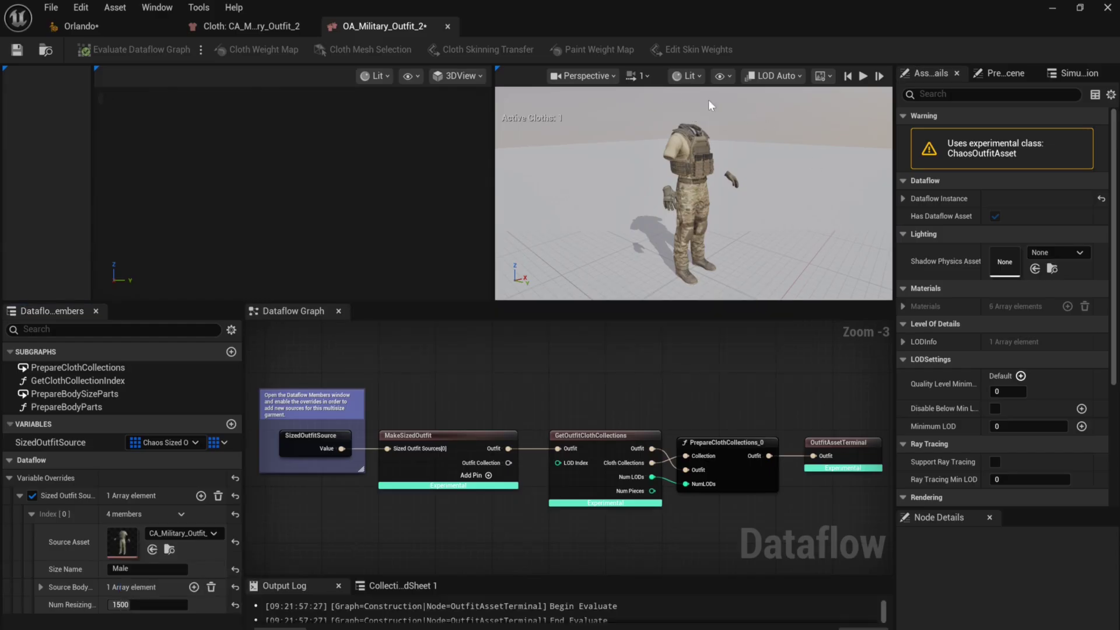
left_click(21, 53)
Return to the MetaHuman character, put WI_Military_Outfit_2 on it again and check the outfit without headgear
left_click(125, 27)
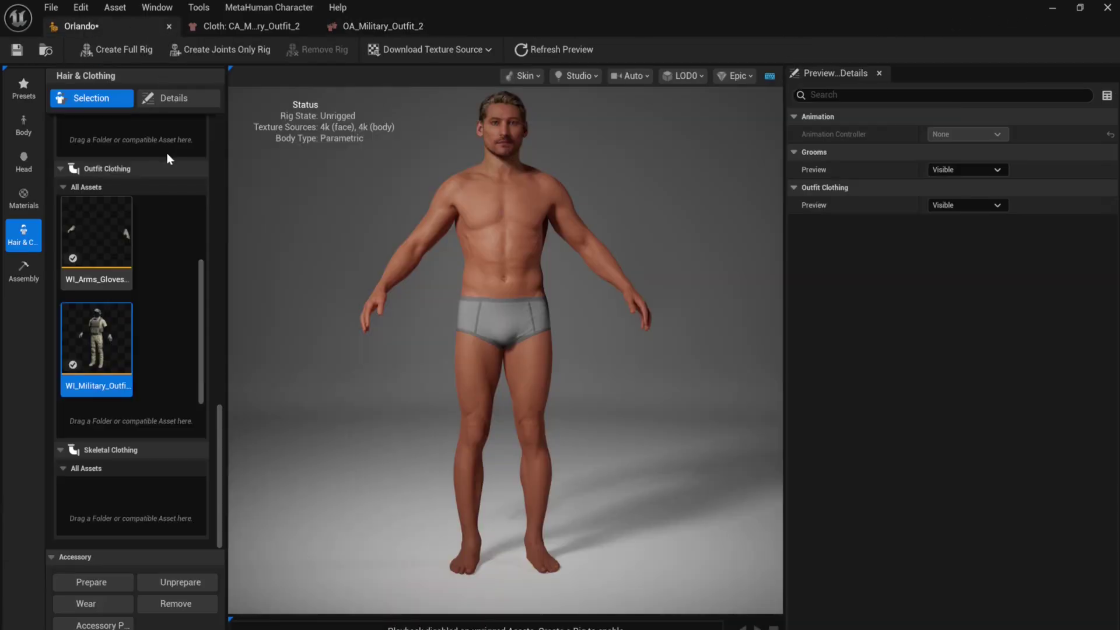
left_click(116, 342)
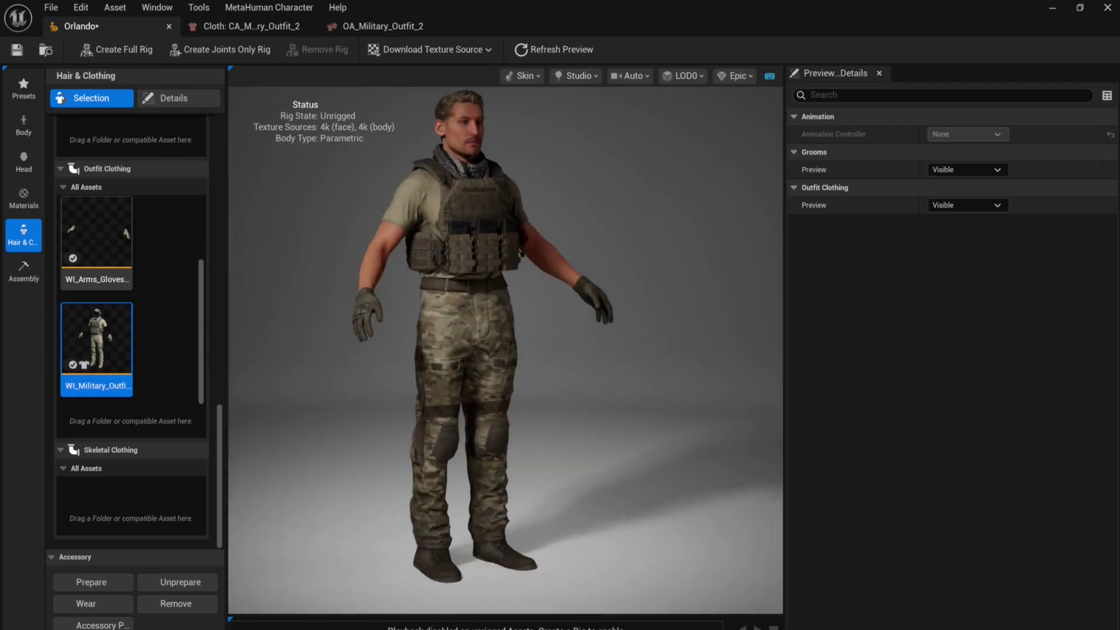
middle_click_drag(440, 147, 467, 164)
left_click_drag(439, 147, 381, 148)
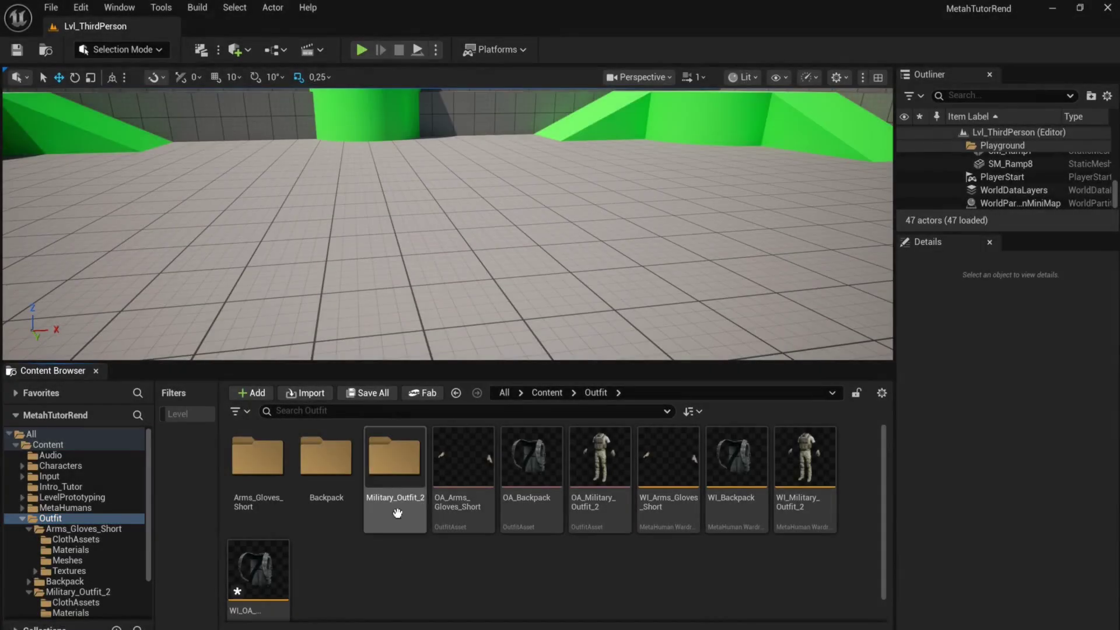
Place all Military_Outfit_2 meshes except the cap, microphone and headphones in the level and reset their location to 0, 0, 0
double_click(397, 512)
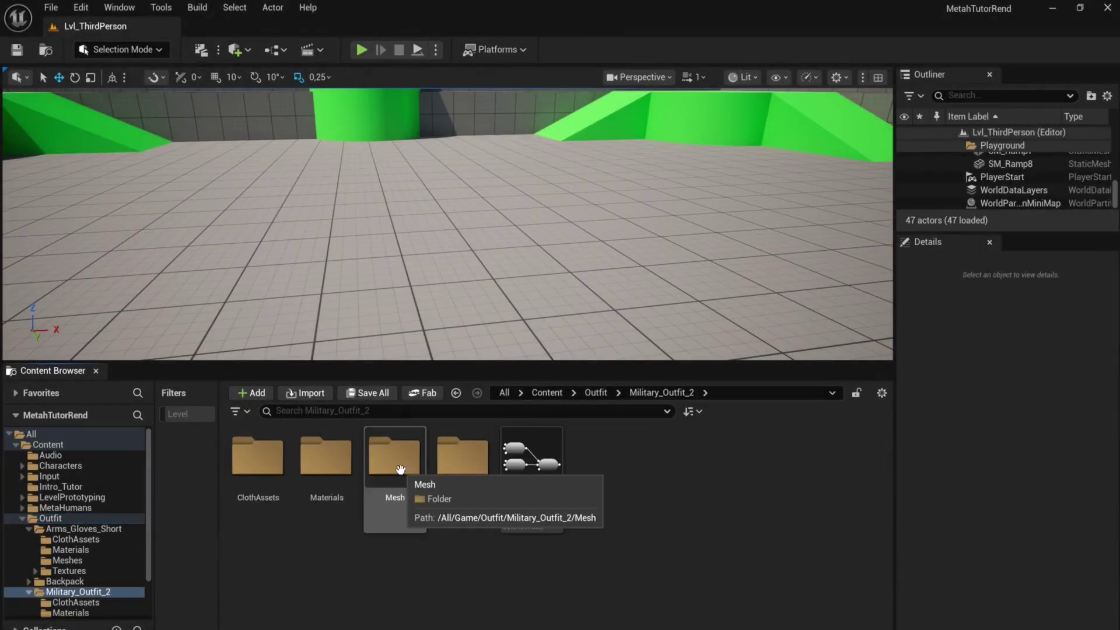
double_click(396, 507)
left_click(258, 476)
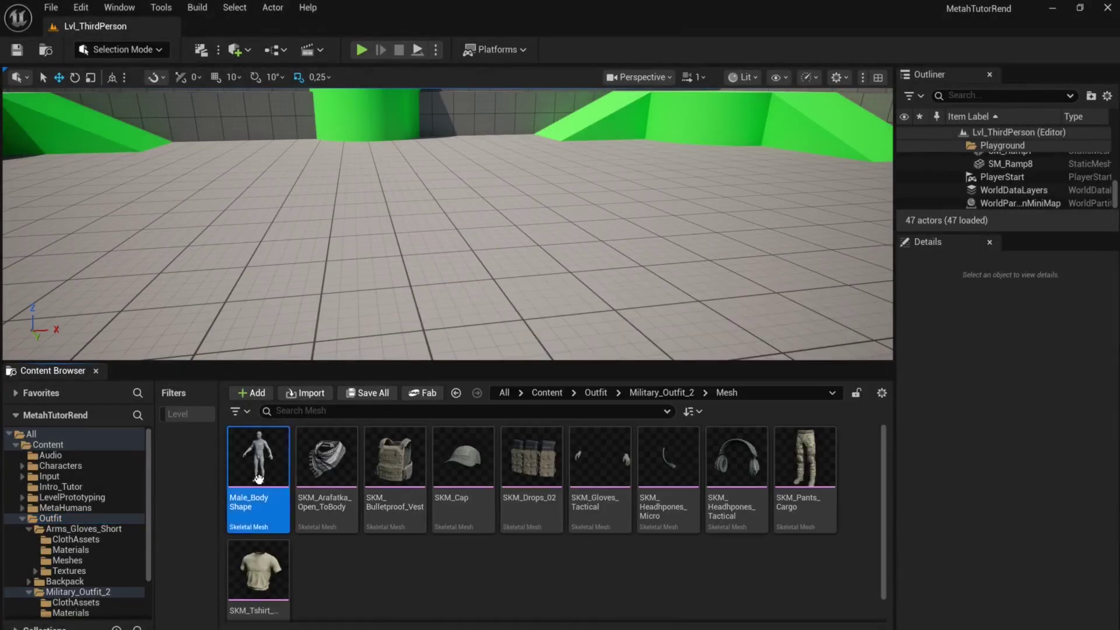
left_click(264, 579, "shift")
left_click(465, 476, "ctrl")
left_click(664, 474, "ctrl")
left_click(736, 467, "ctrl")
left_click_drag(812, 465, 502, 332)
left_click(1111, 370)
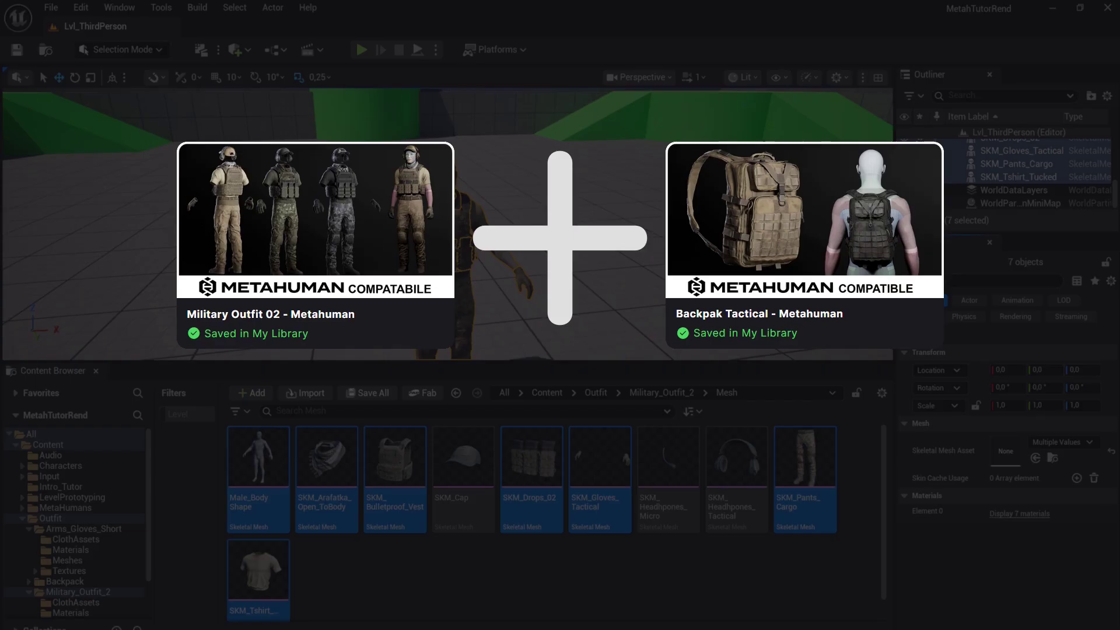
Place SKM_Backpack from the Backpack Mesh folder in the level and reset its location to 0, 0, 0
left_click(65, 581)
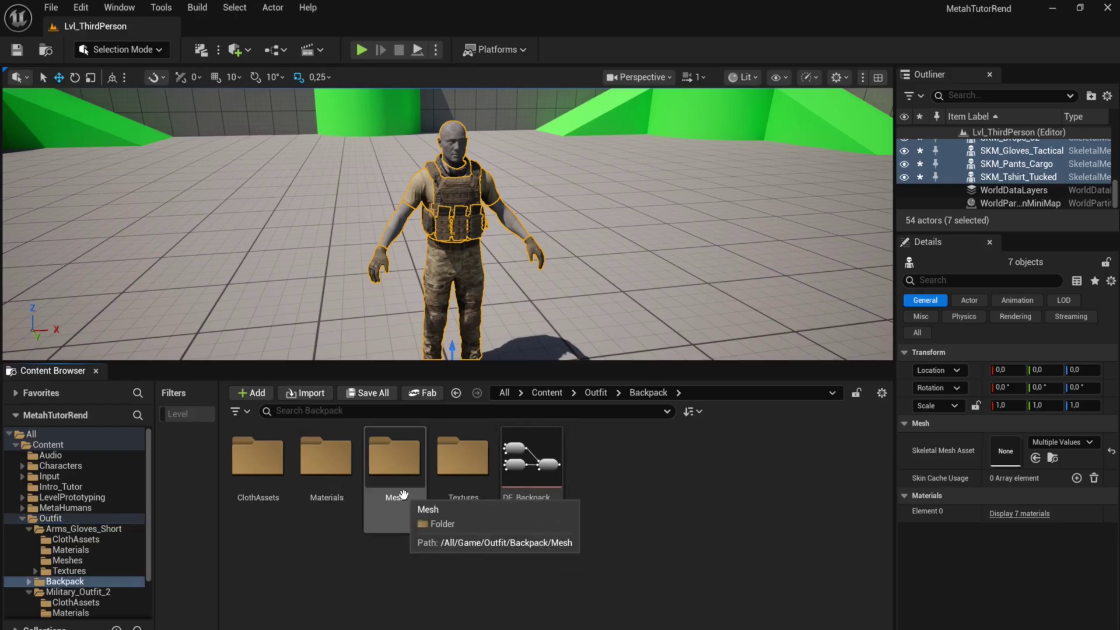
double_click(395, 458)
left_click_drag(326, 461, 519, 352)
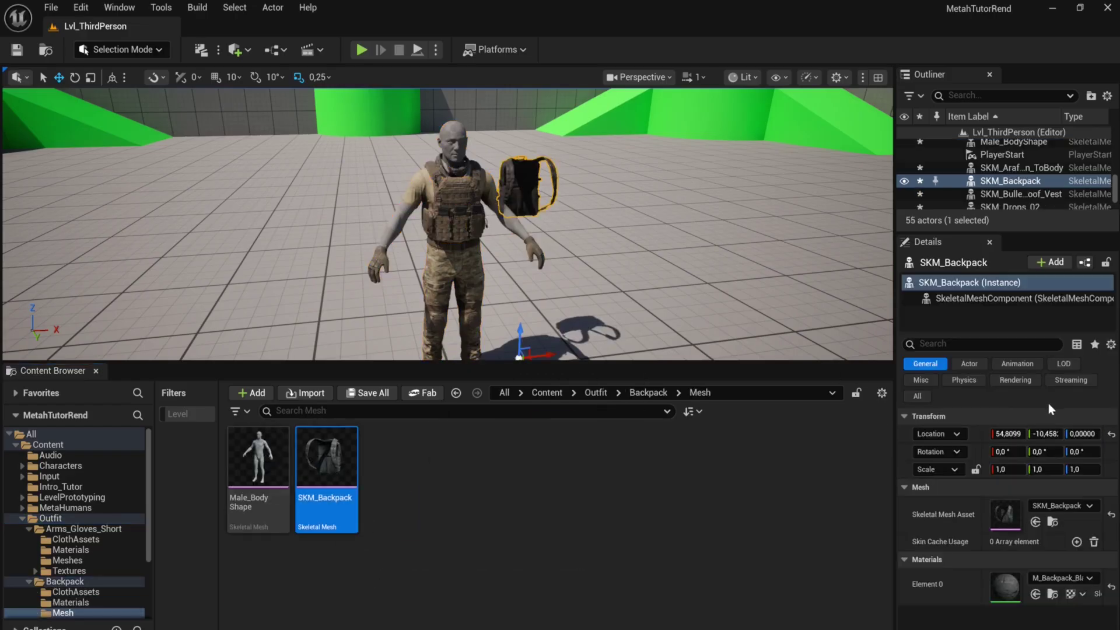
left_click(1111, 434)
Enlarge the viewport, focus on the backpack and examine from several angles how it fits over the vest and shirt
left_click_drag(601, 363, 432, 469)
key("f")
left_click_drag(475, 342, 636, 315, "alt")
left_click_drag(475, 281, 482, 276, "alt")
left_click_drag(308, 403, 397, 218, "alt")
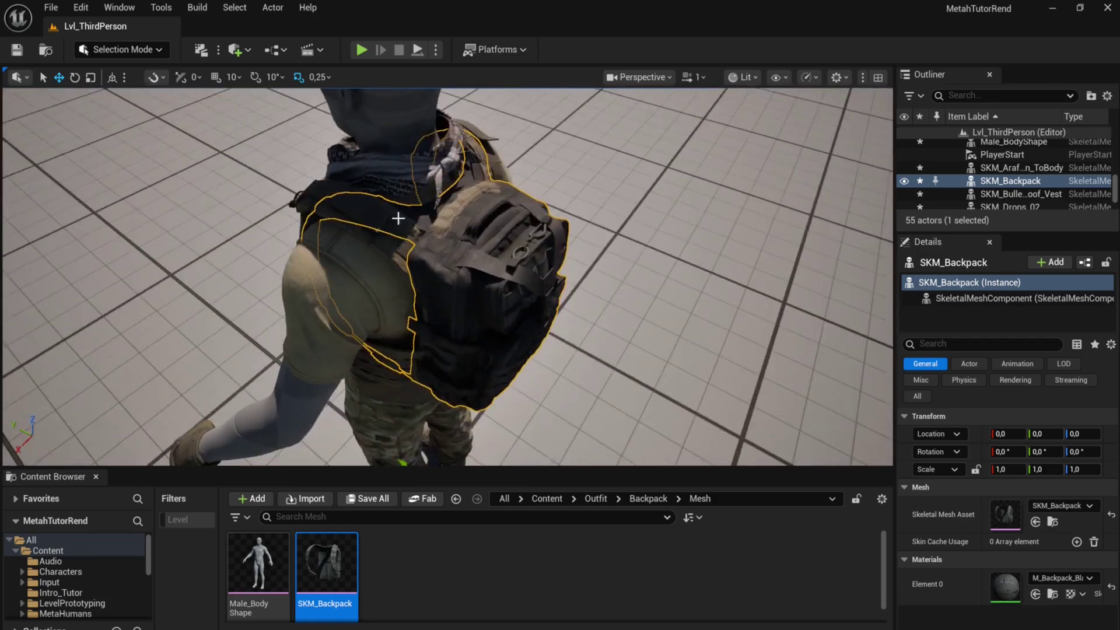
left_click_drag(518, 192, 391, 148, "alt")
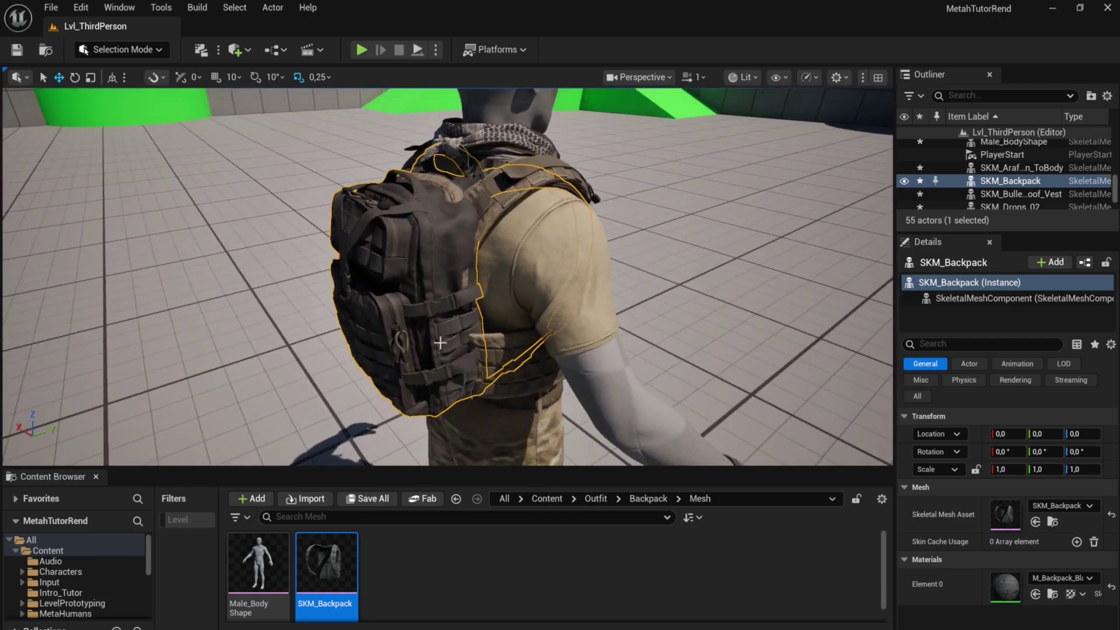
Convert the SKM_Backpack actor to a static mesh saved in the Outfit folder as StaticMesh_Backpack
mouse_move(490, 245)
left_mouse_down("alt")
mouse_move(620, 241)
mouse_move(496, 245)
left_mouse_up("alt")
scroll(620, 240, "down", 3)
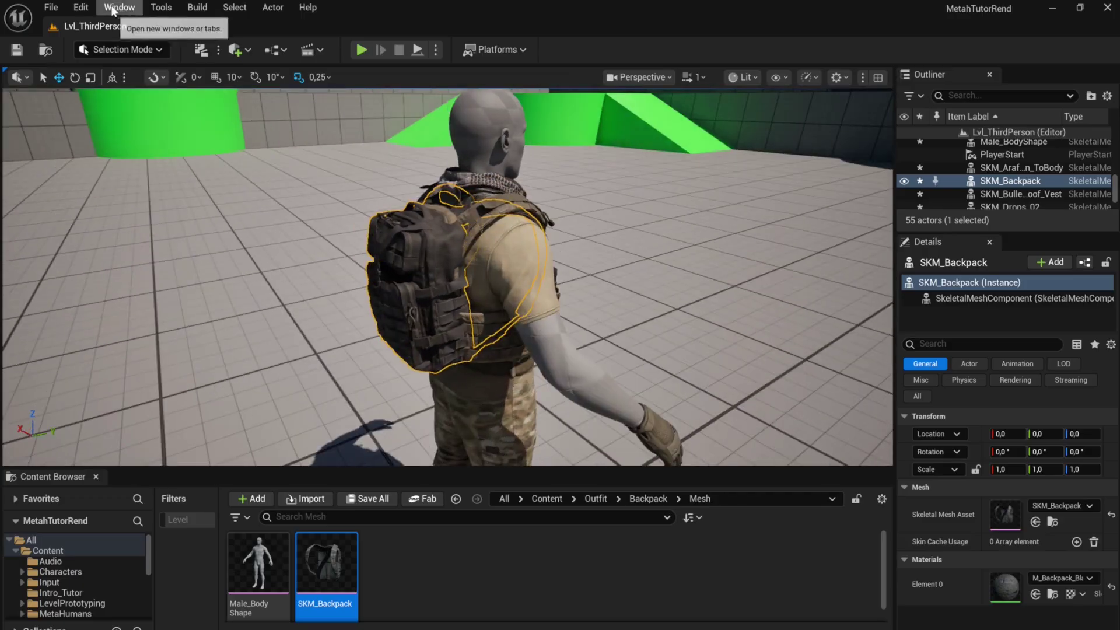
left_click(155, 10)
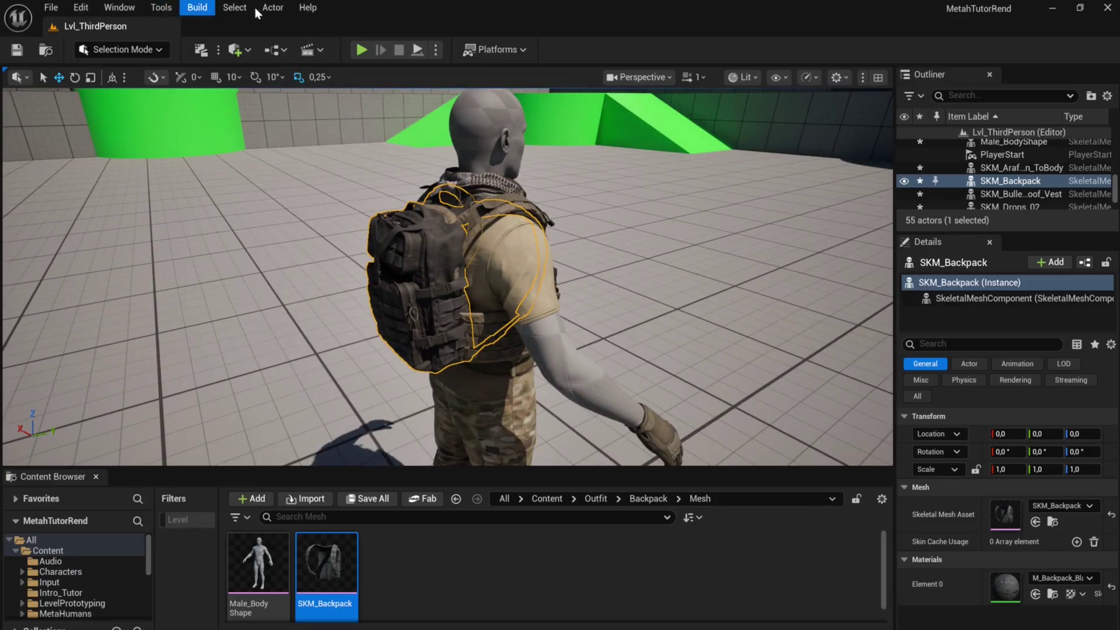
mouse_move(276, 10)
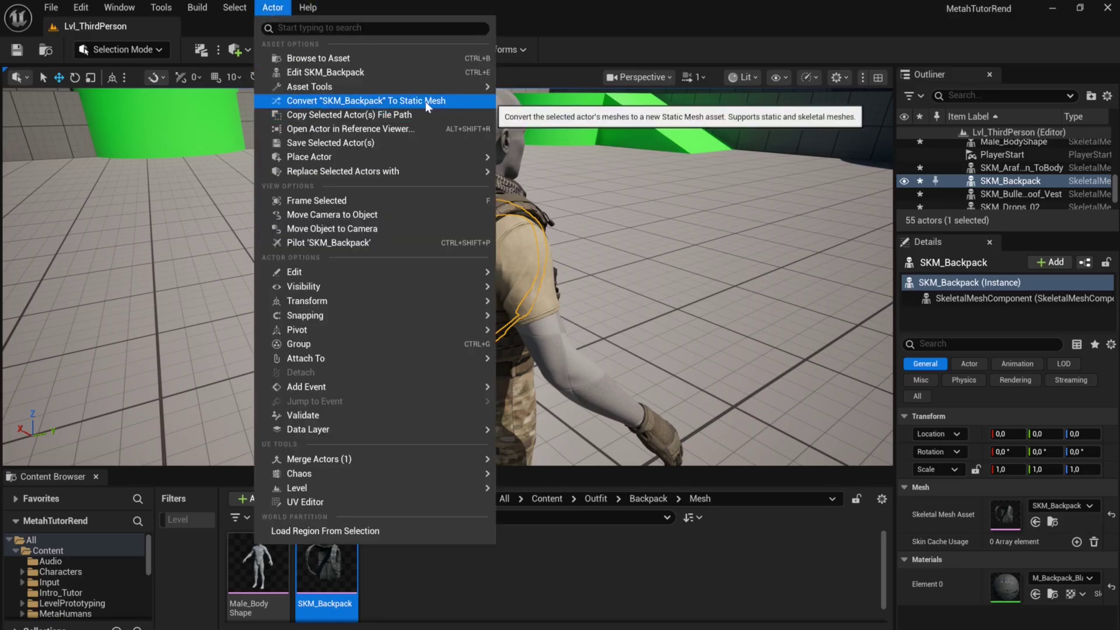
left_click(455, 101)
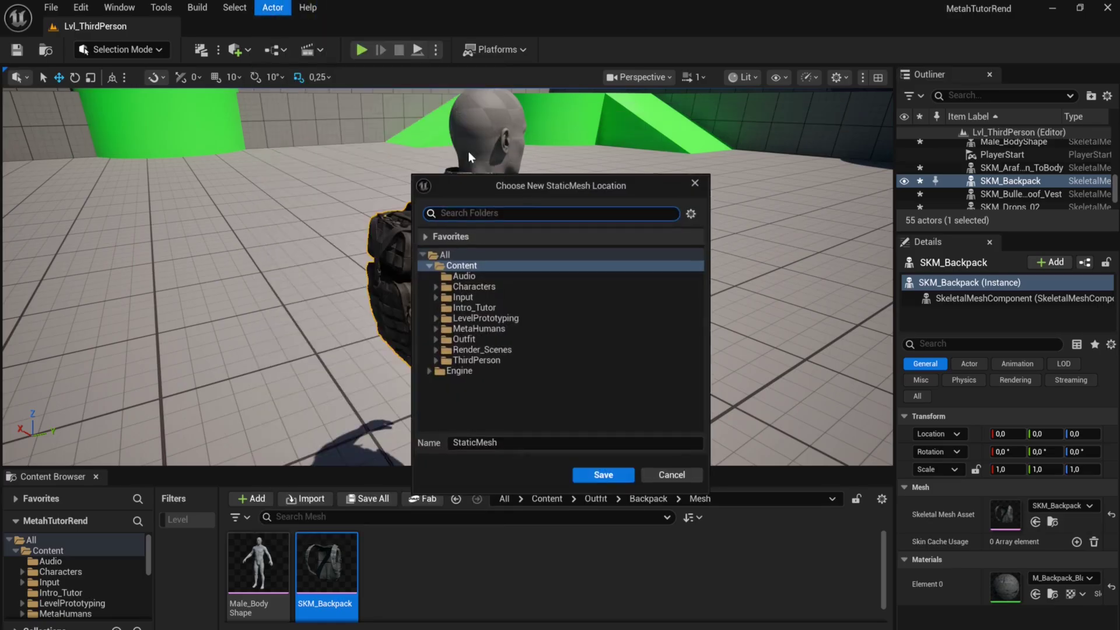
left_click(465, 338)
left_click(534, 442)
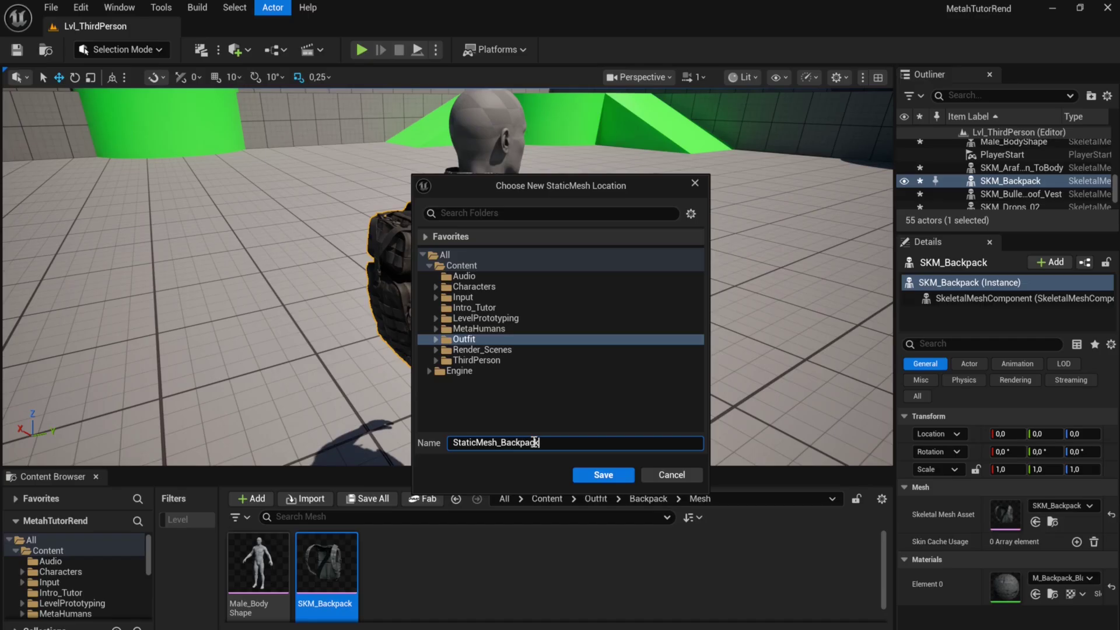
left_click(602, 475)
Replace the skeletal backpack in the level with StaticMesh_Backpack and reset its location to 0, 0, 0
left_click_drag(668, 561, 349, 404)
left_click(394, 284)
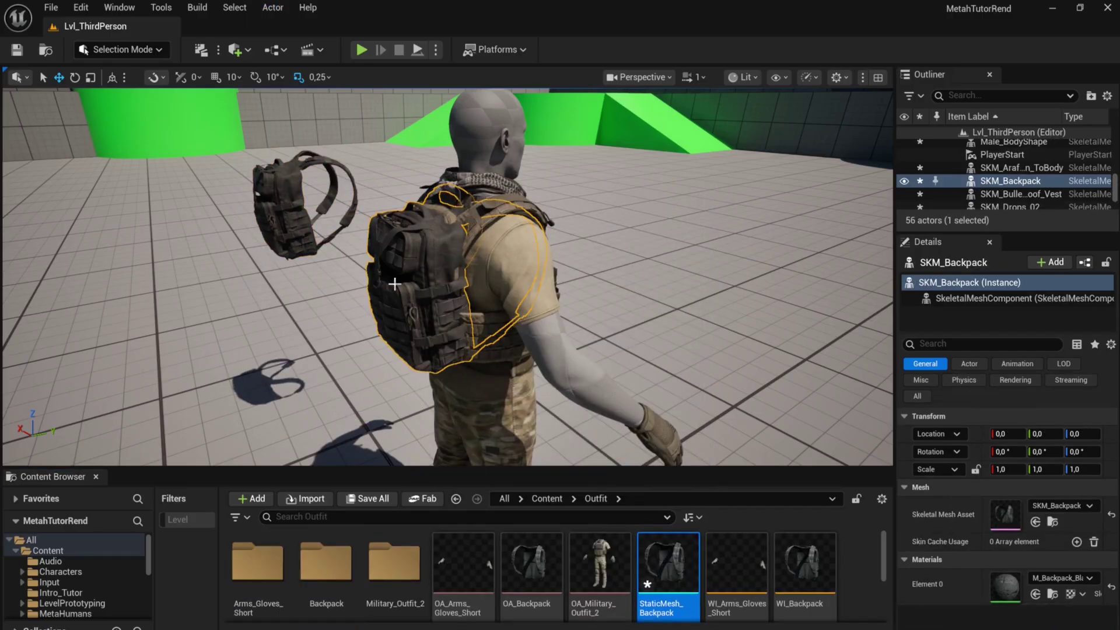
key("Delete")
left_click(274, 187)
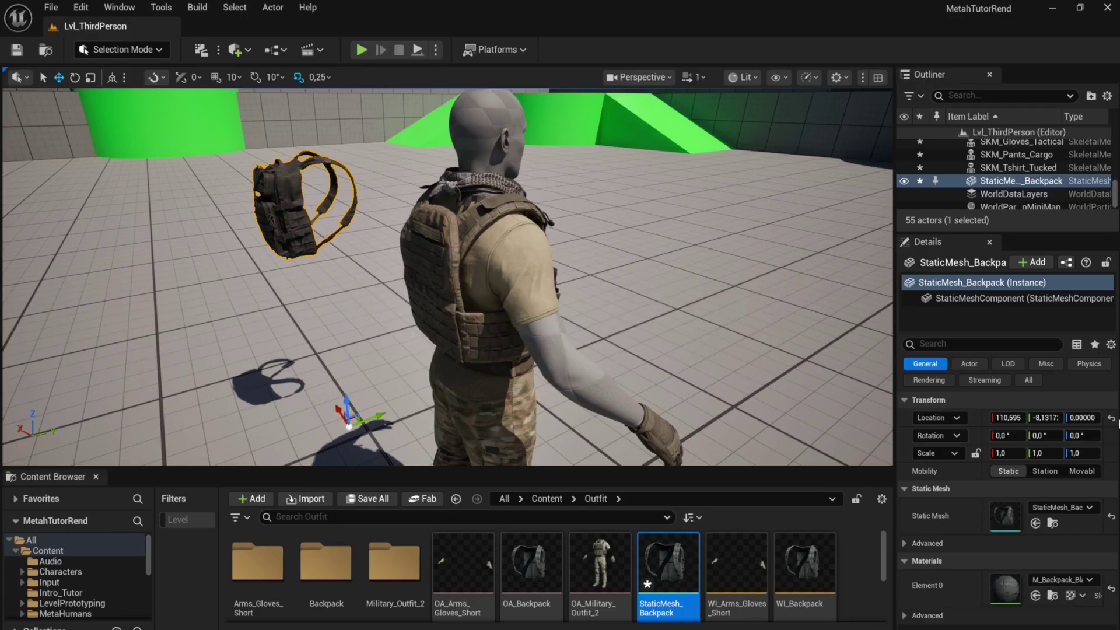
left_click(1115, 418)
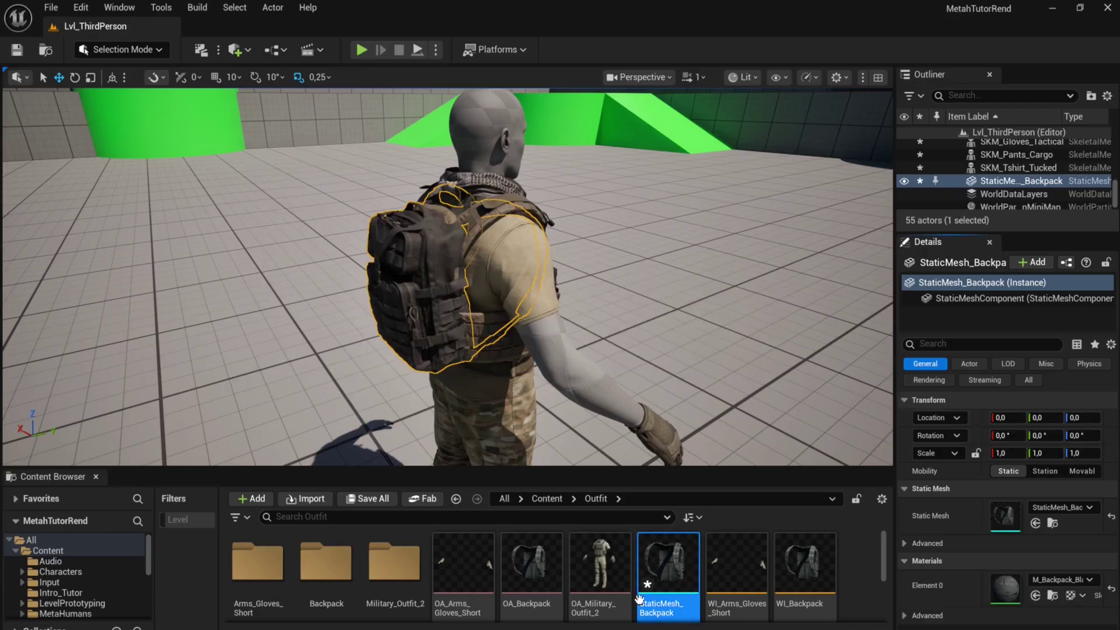
Switch to Modeling mode and start Dynamic Sculpt on StaticMesh_Backpack with a brush falloff of 1.0
mouse_move(410, 290)
left_mouse_down("alt")
mouse_move(434, 290)
mouse_move(420, 293)
left_mouse_up("alt")
left_click(139, 49)
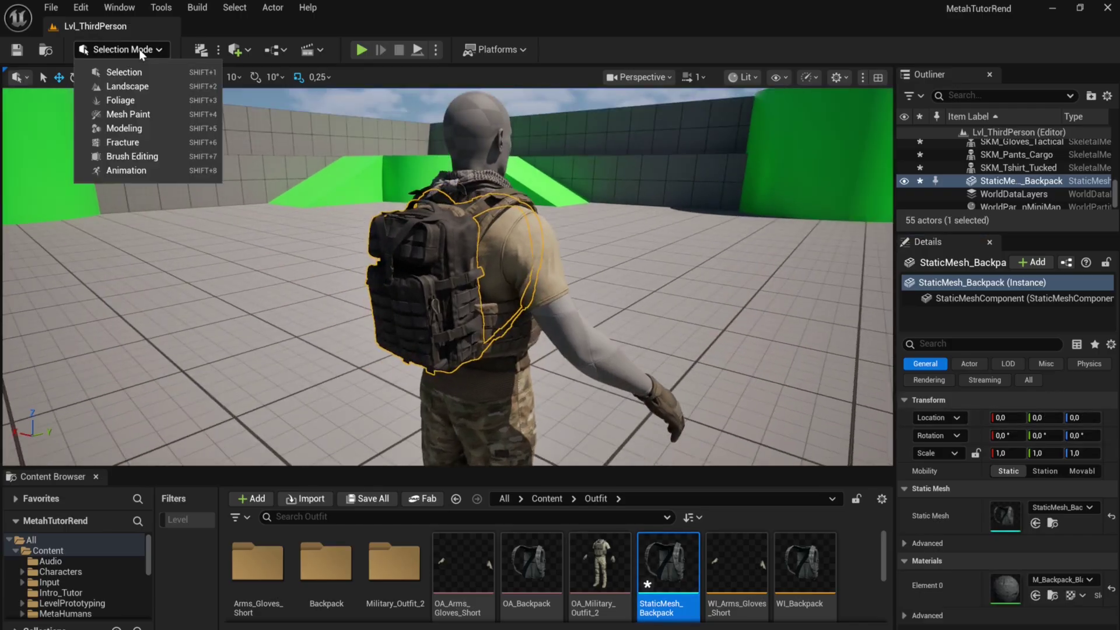
left_click(147, 127)
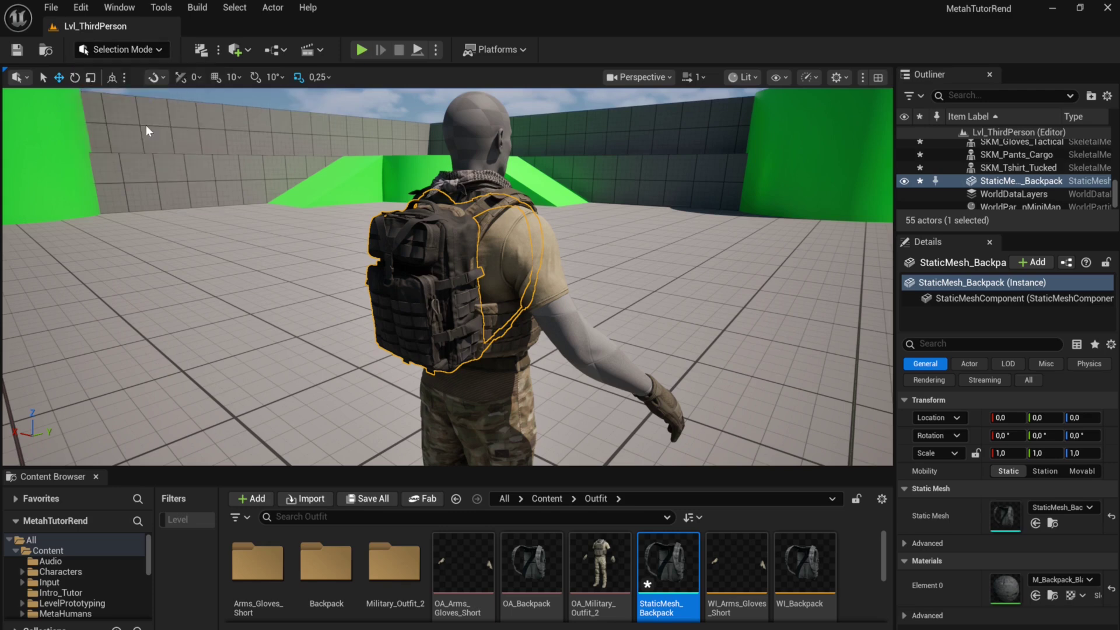
left_click(25, 246)
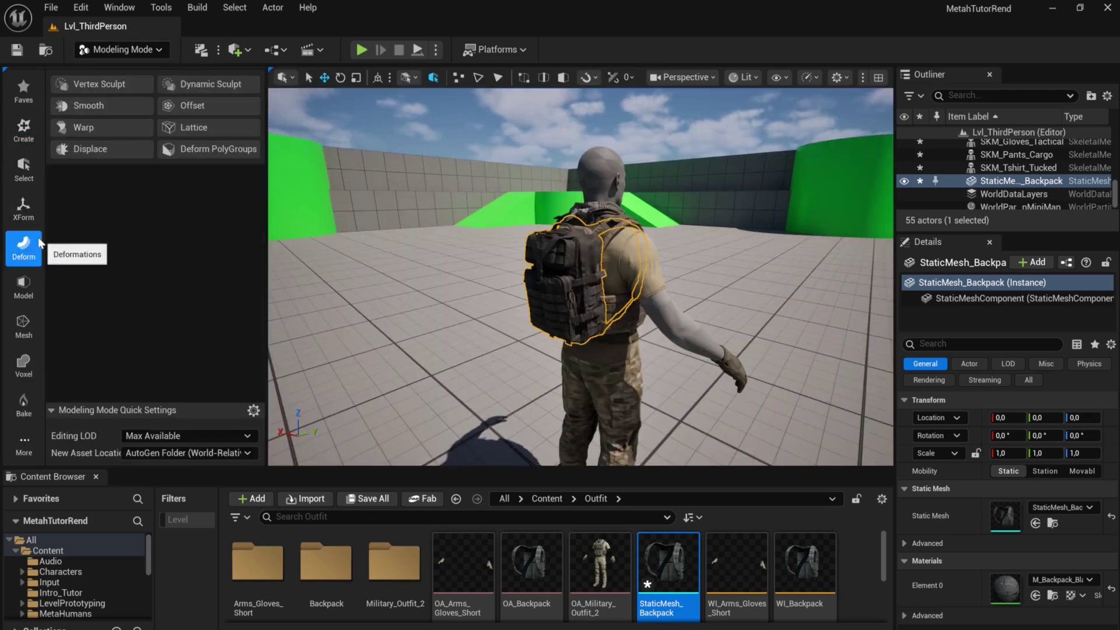
left_click(202, 84)
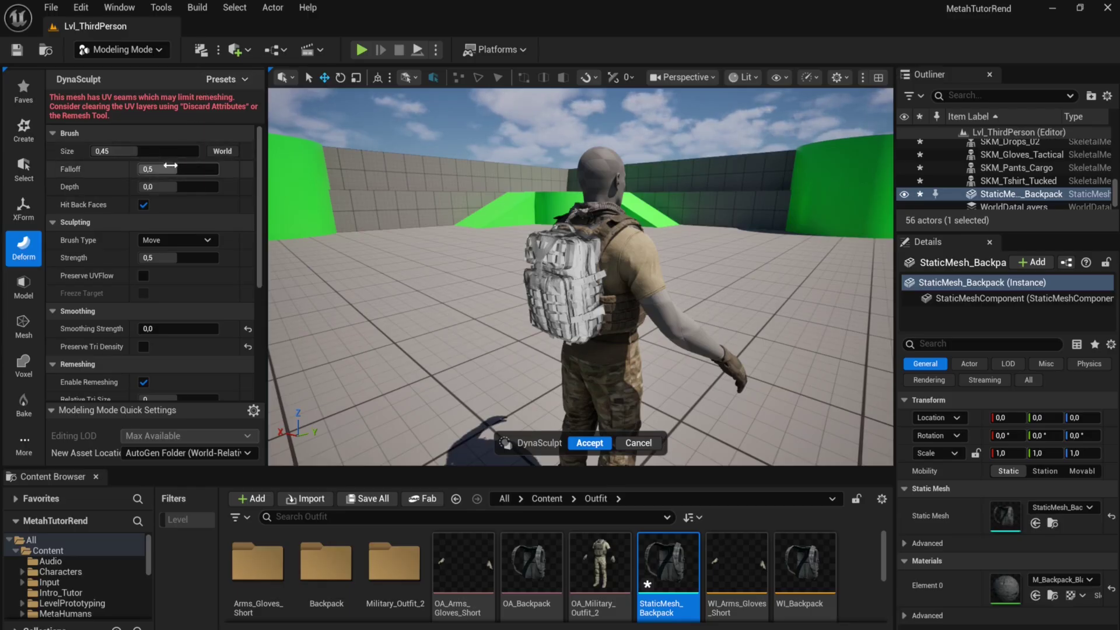
left_click_drag(178, 169, 193, 169)
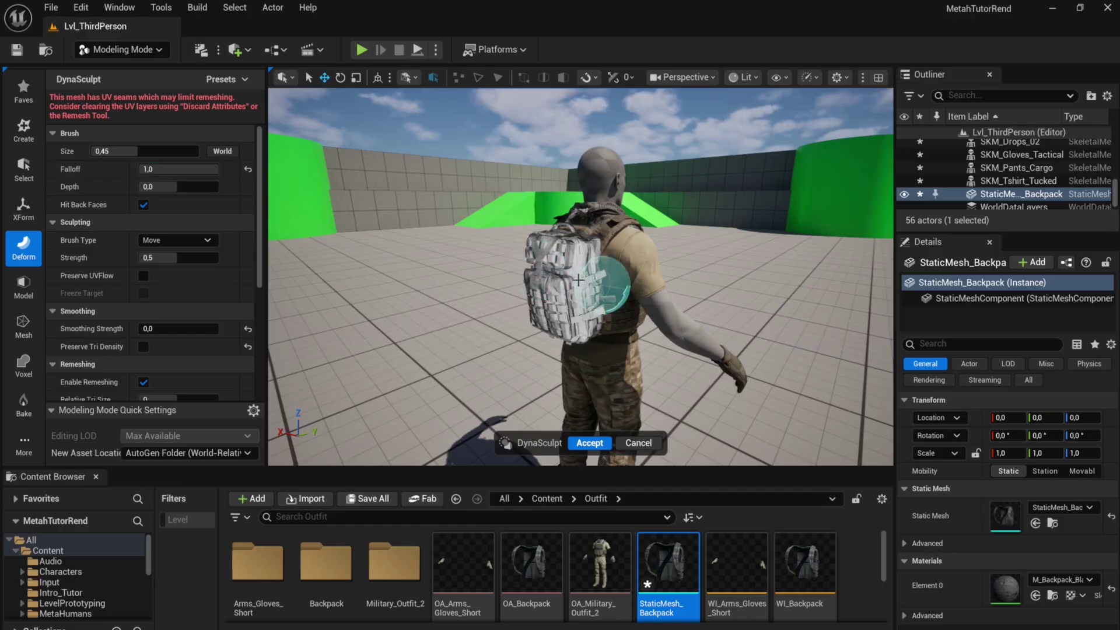
Enlarge the sculpt brush to a size of 0.57 and disable remeshing
key("bracketright")
key("bracketright")
key("bracketright")
key("bracketright")
key("bracketright")
left_click_drag(684, 266, 640, 264, "alt")
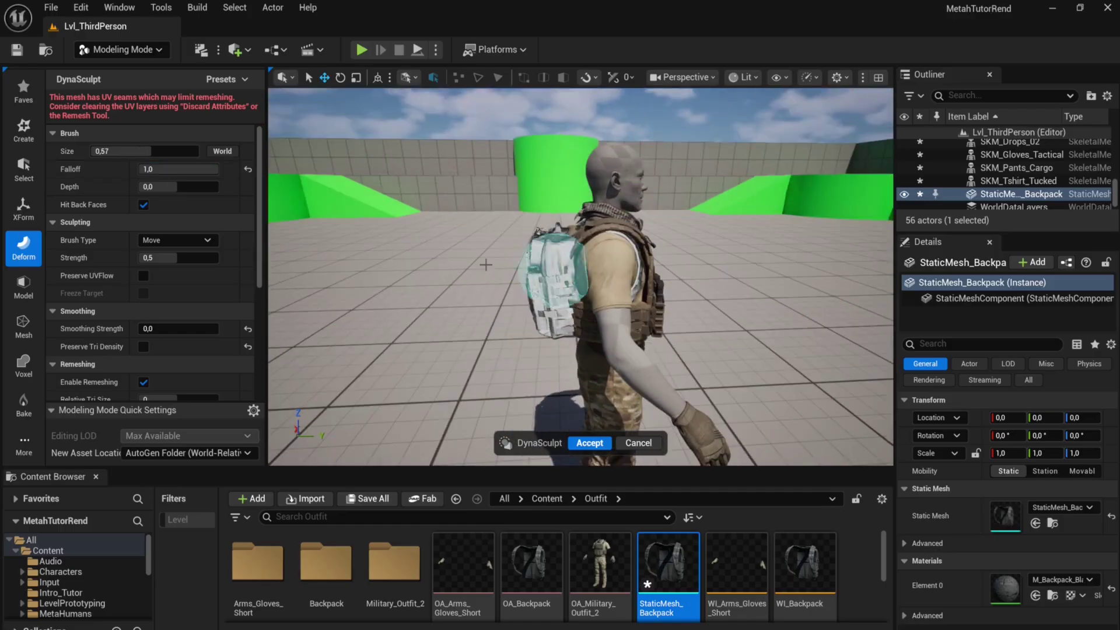
scroll(170, 239, "down", 5)
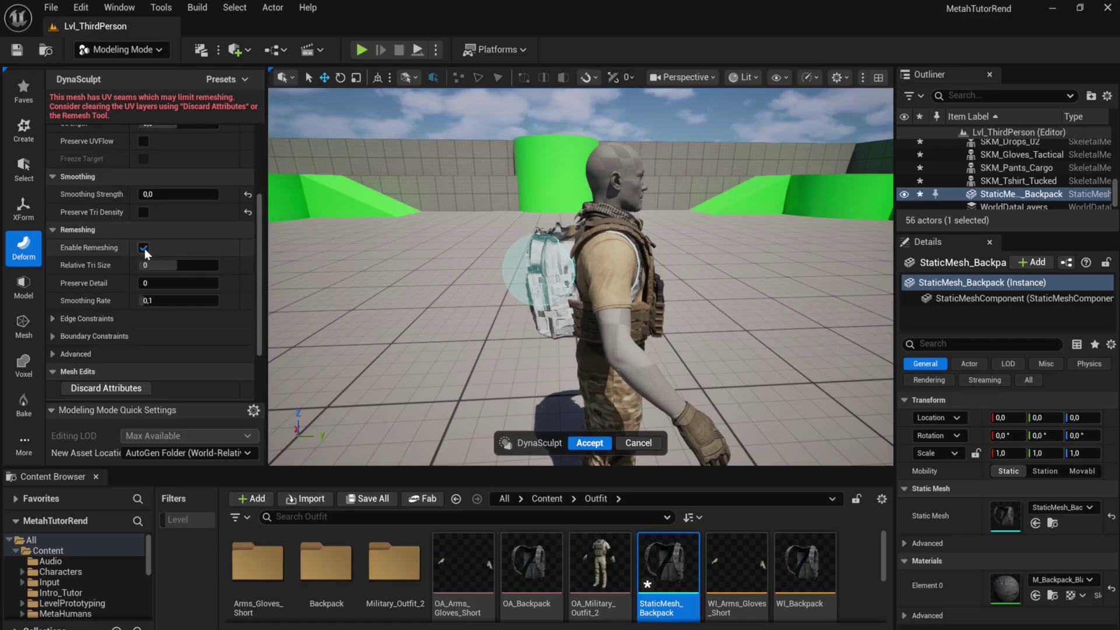
left_click(144, 248)
Enlarge the sculpt brush until it covers the whole backpack and undo the trial brush stroke
right_click_drag(556, 272, 645, 175, "alt")
key("bracketright")
key("bracketright")
key("bracketright")
key("bracketright")
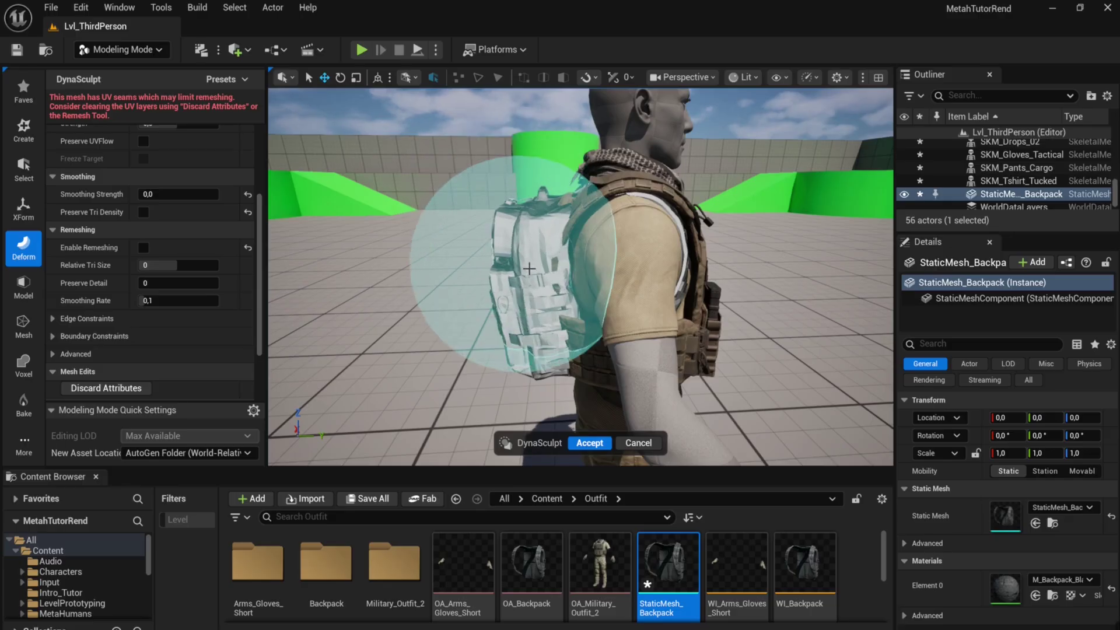
key("ctrl+z")
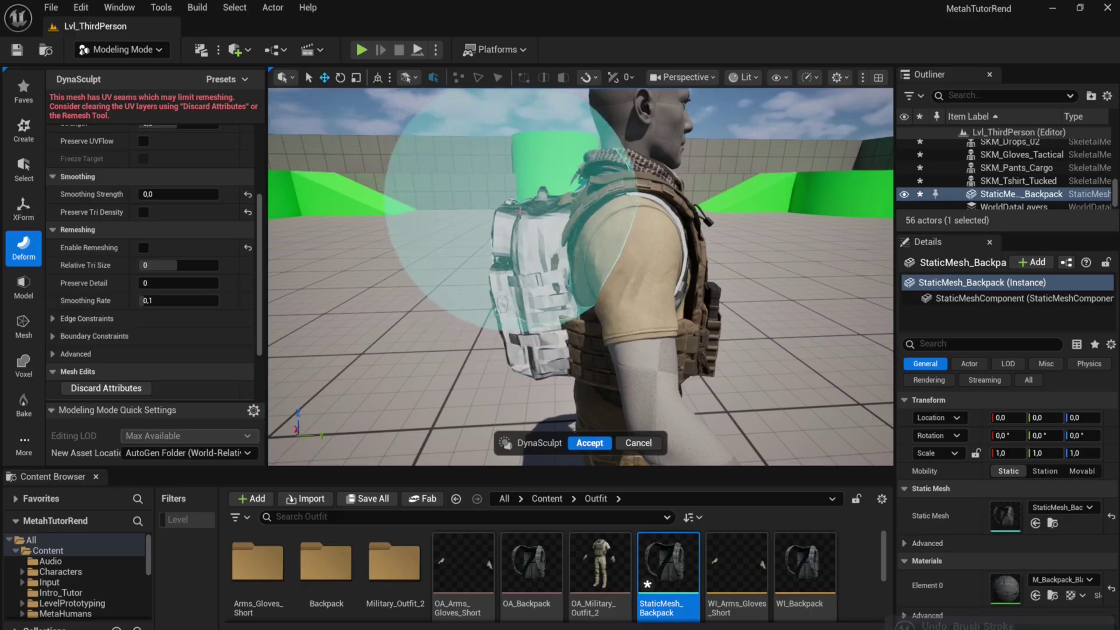
Sculpt the backpack and its straps with the Move brush so they sit outside the vest and shirt, and accept the result
mouse_move(683, 187)
left_mouse_down("alt")
mouse_move(575, 190)
mouse_move(610, 194)
mouse_move(536, 216)
mouse_move(566, 233)
left_mouse_up("alt")
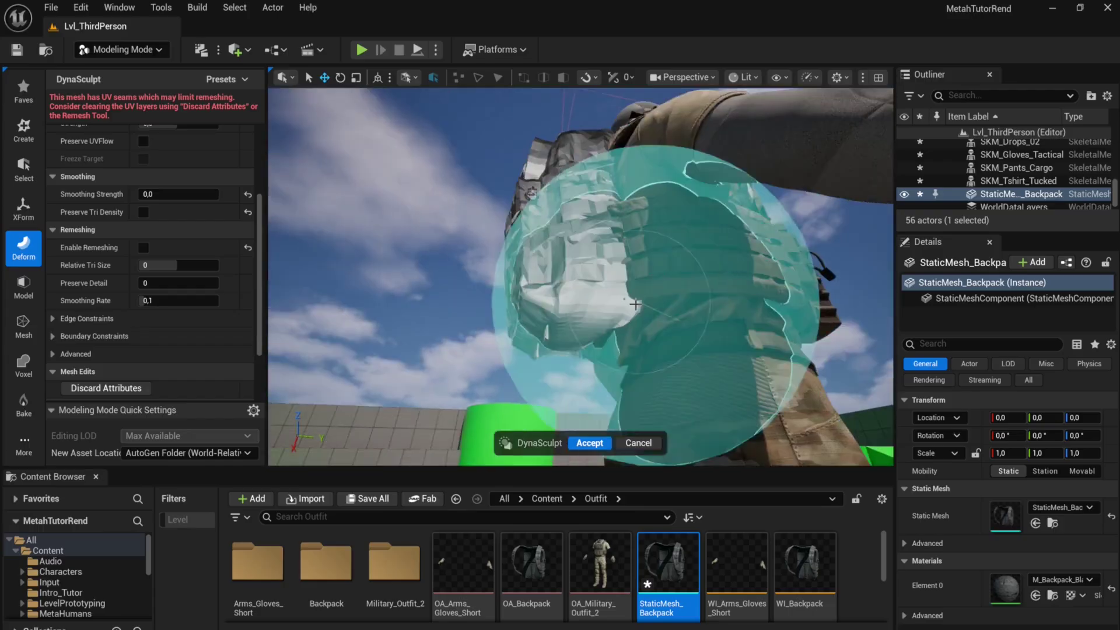
left_click_drag(635, 304, 753, 344, "alt")
mouse_move(621, 344)
left_mouse_down("alt")
mouse_move(584, 315)
mouse_move(513, 360)
mouse_move(618, 396)
mouse_move(563, 359)
mouse_move(501, 375)
mouse_move(662, 350)
mouse_move(650, 254)
mouse_move(638, 387)
mouse_move(650, 412)
mouse_move(553, 344)
left_mouse_up("alt")
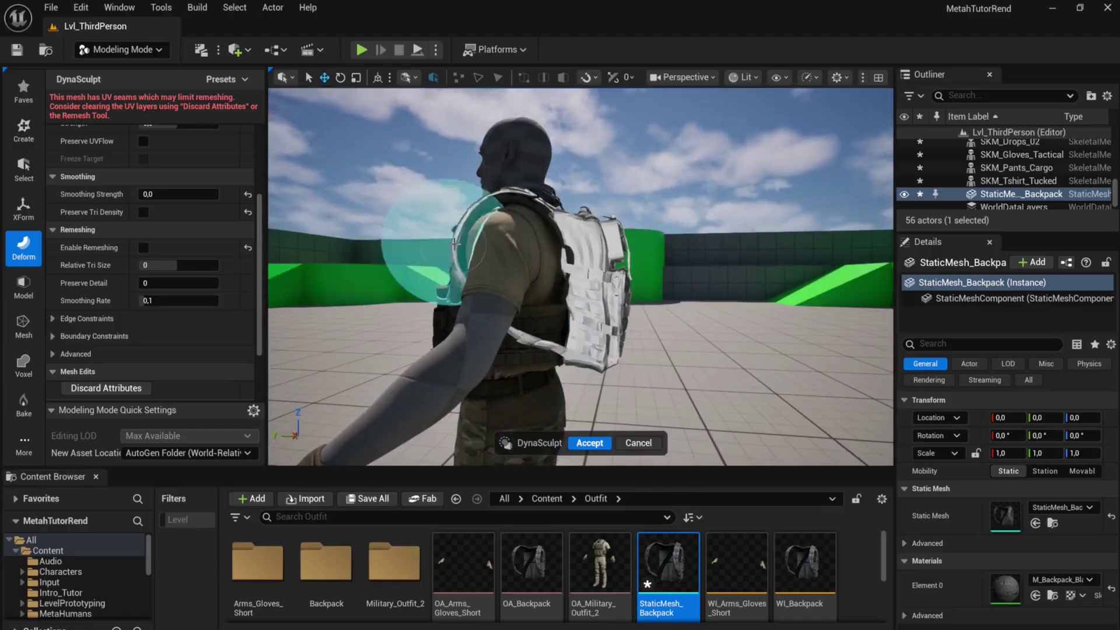
mouse_move(455, 245)
left_mouse_down("alt")
mouse_move(525, 263)
mouse_move(613, 245)
mouse_move(589, 146)
mouse_move(681, 232)
mouse_move(548, 263)
mouse_move(333, 199)
left_mouse_up("alt")
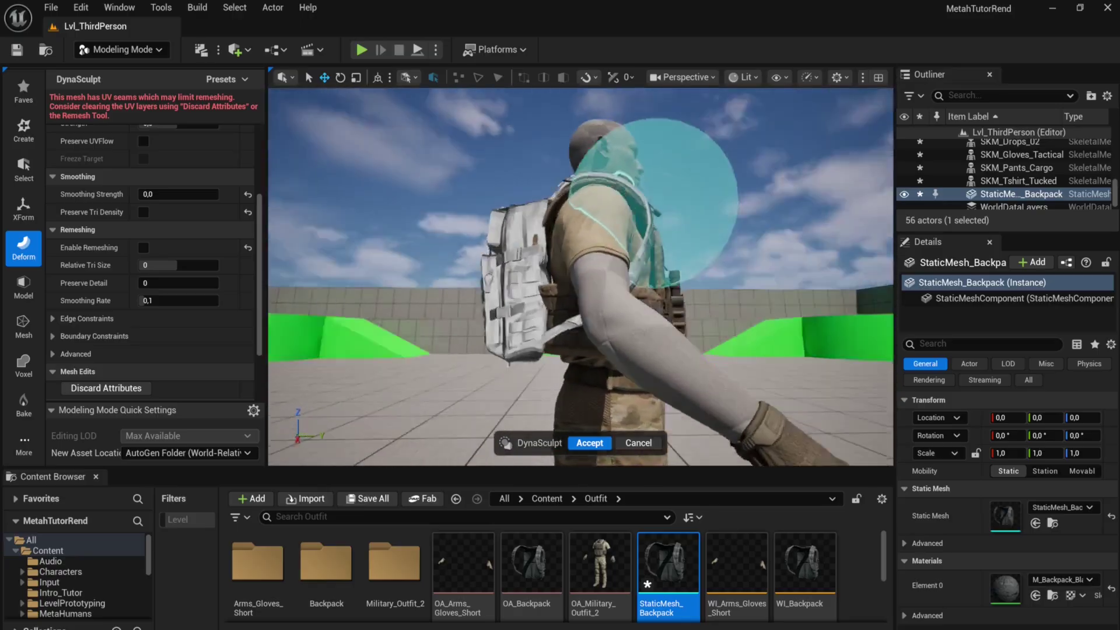
left_click_drag(659, 199, 733, 278, "alt")
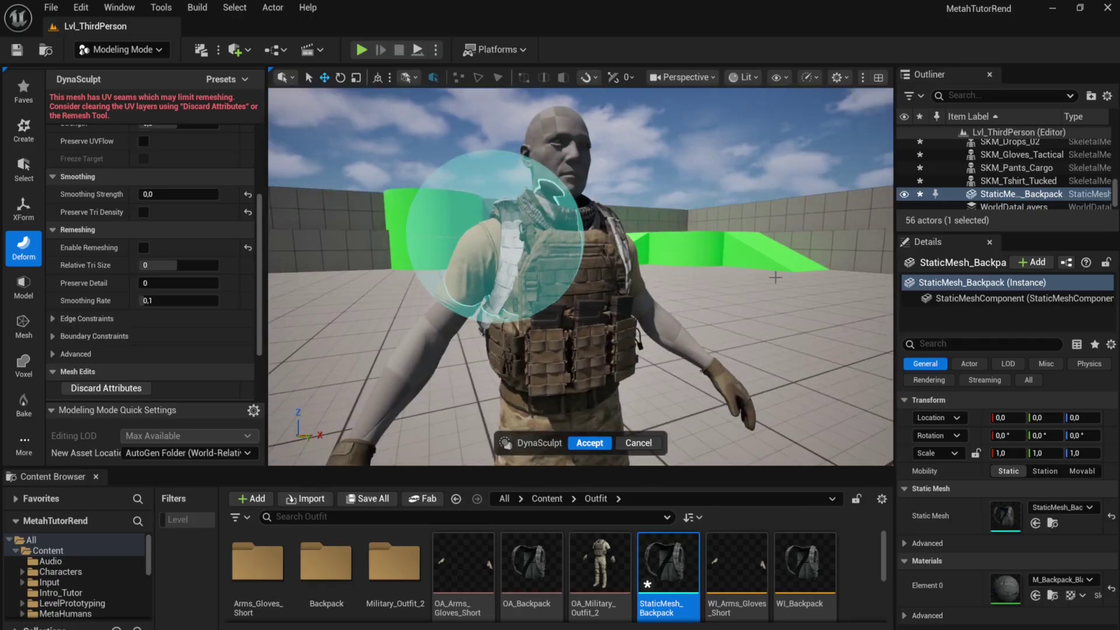
left_click(590, 443)
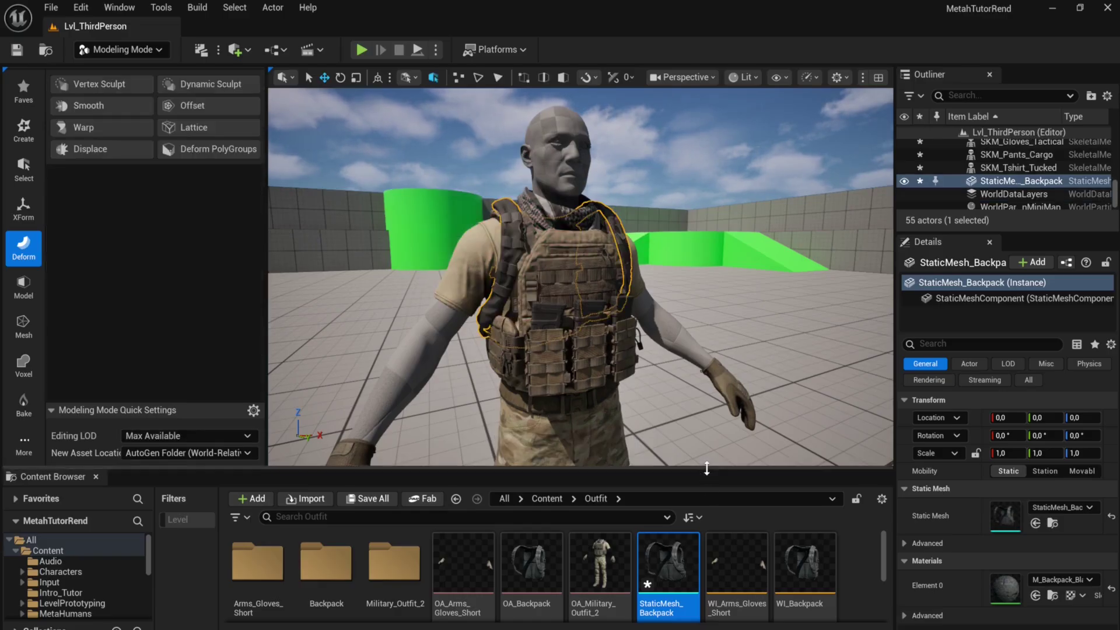
Convert the StaticMesh_Backpack asset to a skeletal mesh in /Game/Outfit using the existing archetype_SkelMesh_Skeleton
left_click_drag(705, 478, 670, 393)
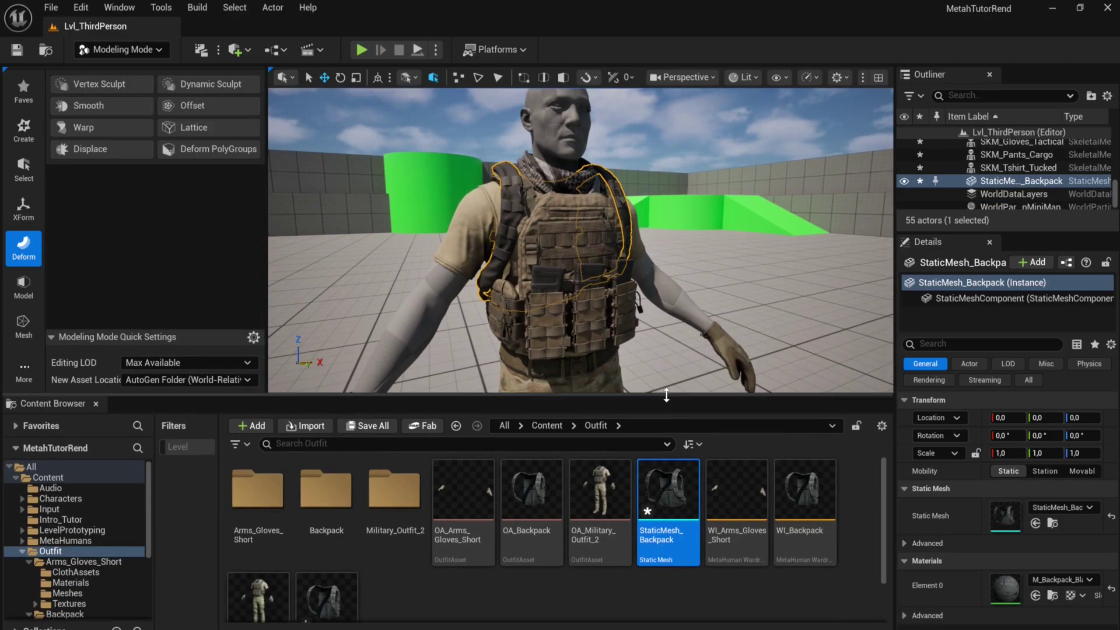
right_click(664, 466)
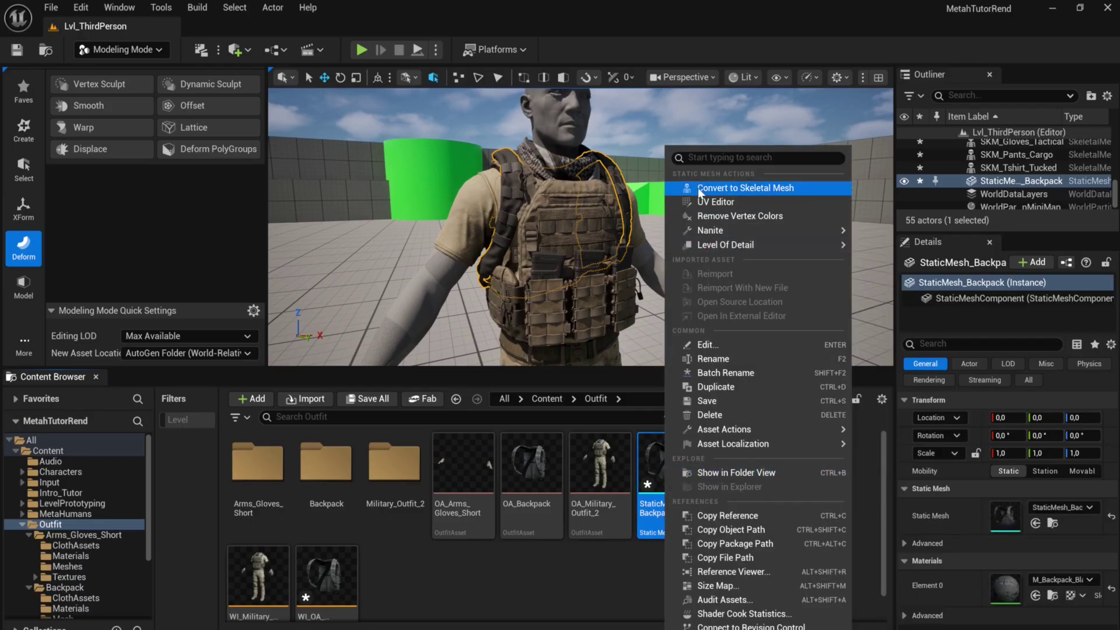
left_click(811, 189)
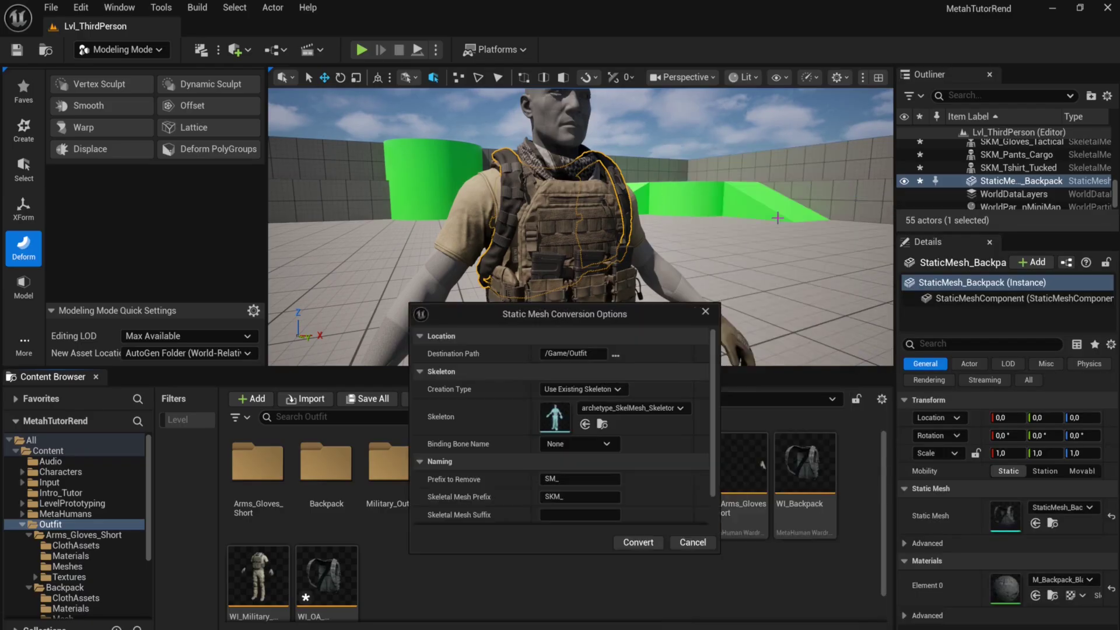
left_click_drag(615, 316, 738, 234)
left_click(755, 326)
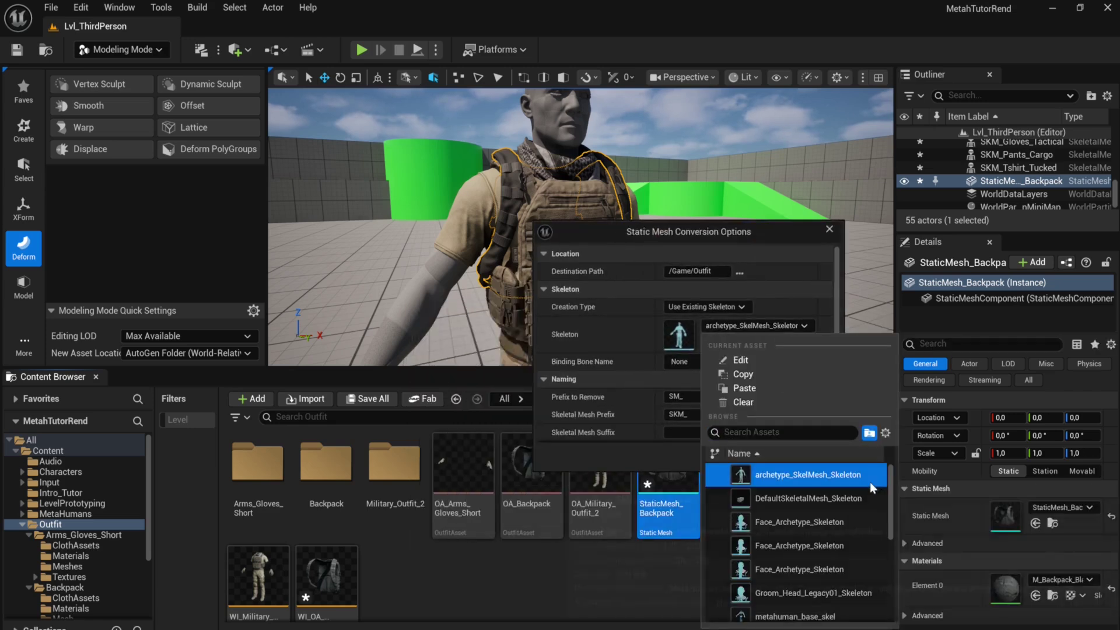
left_click_drag(740, 248, 436, 246)
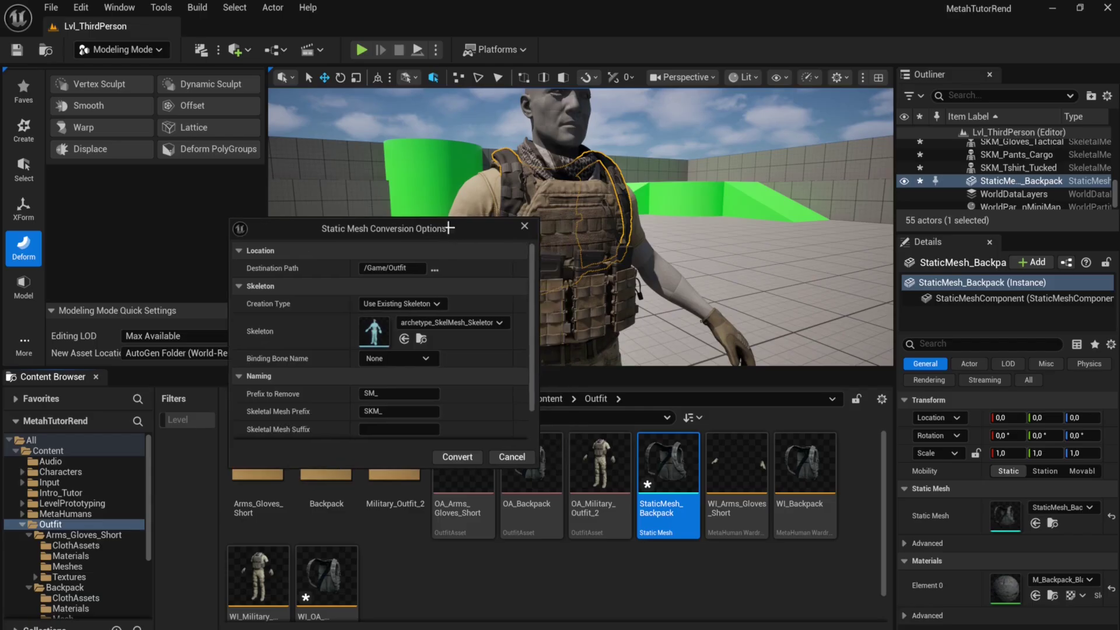
left_click(455, 458)
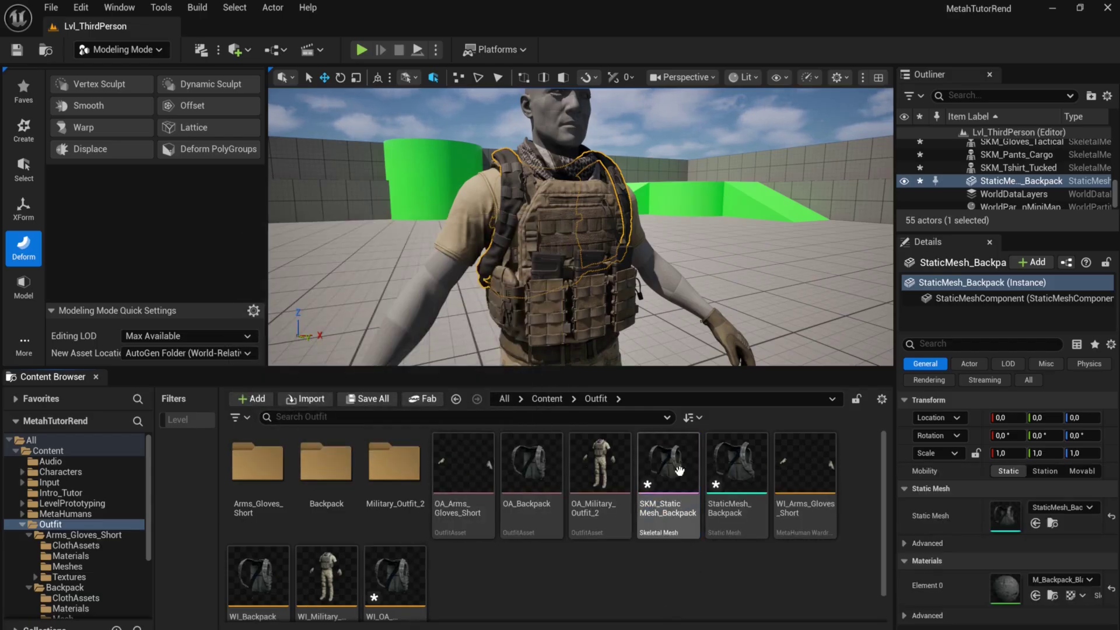
Open the CA_Backpack cloth asset from the Backpack ClothAssets folder
left_click(666, 485)
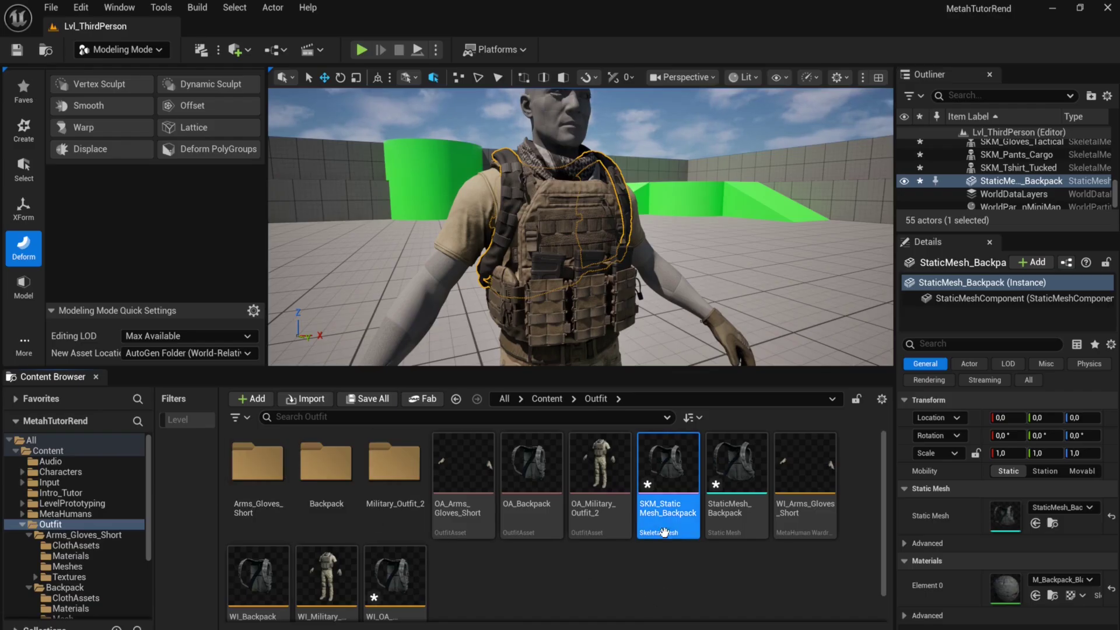
double_click(330, 489)
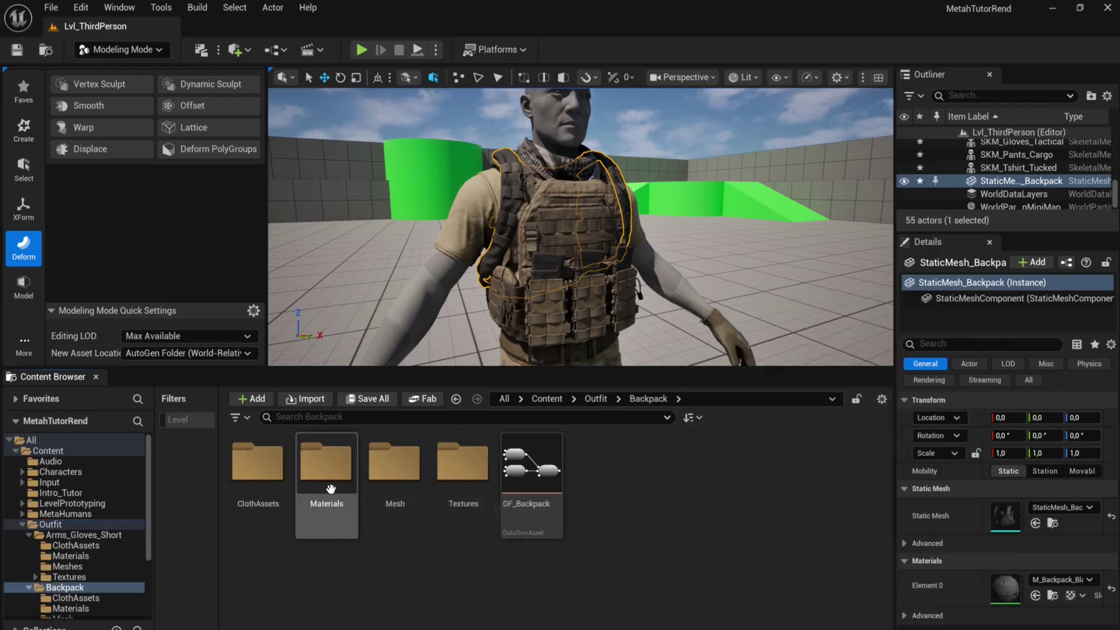
double_click(268, 477)
left_click(269, 478)
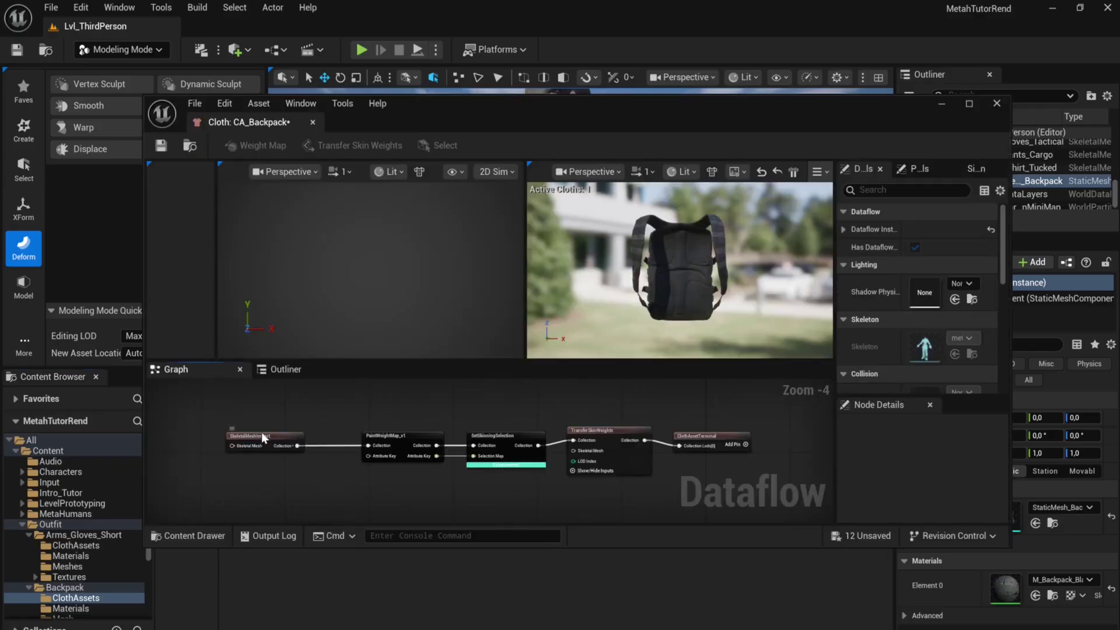
Assign SKM_StaticMesh_Backpack from the Outfit folder as the skeletal mesh of the CA_Backpack SkeletalMeshImport node
left_click(262, 434)
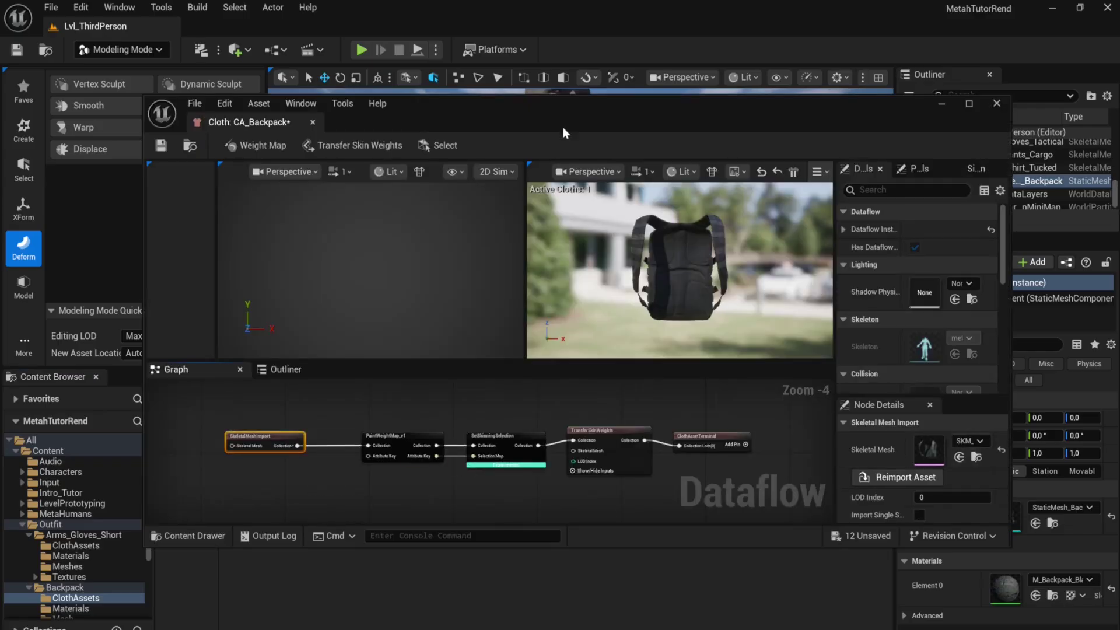
left_click_drag(562, 127, 552, 83)
left_click_drag(91, 371, 91, 433)
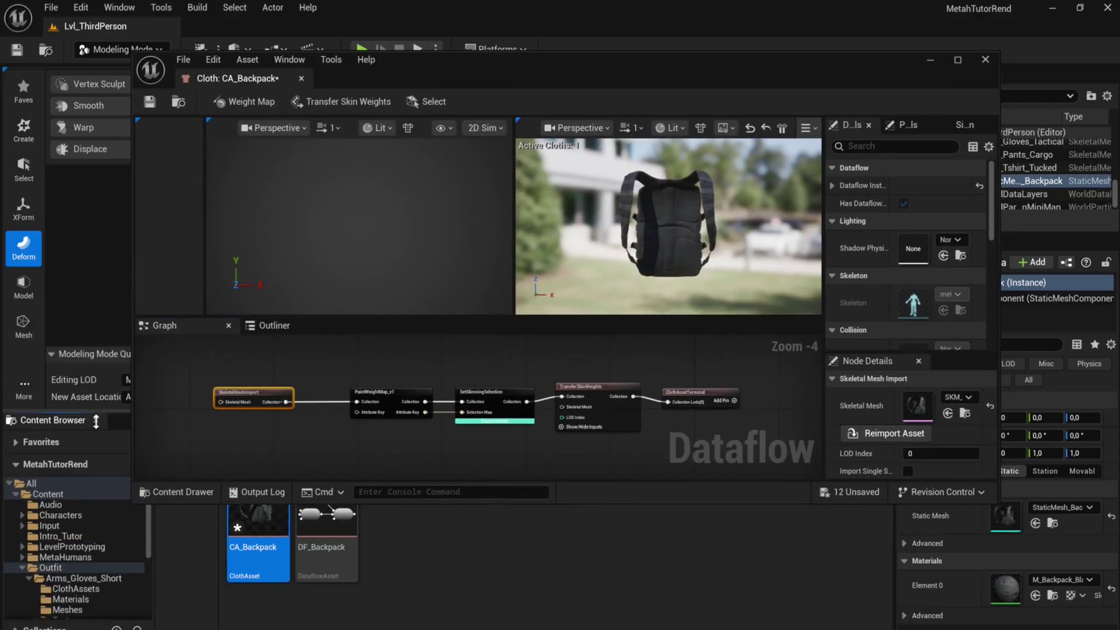
left_click(58, 585)
left_click_drag(646, 589, 917, 407)
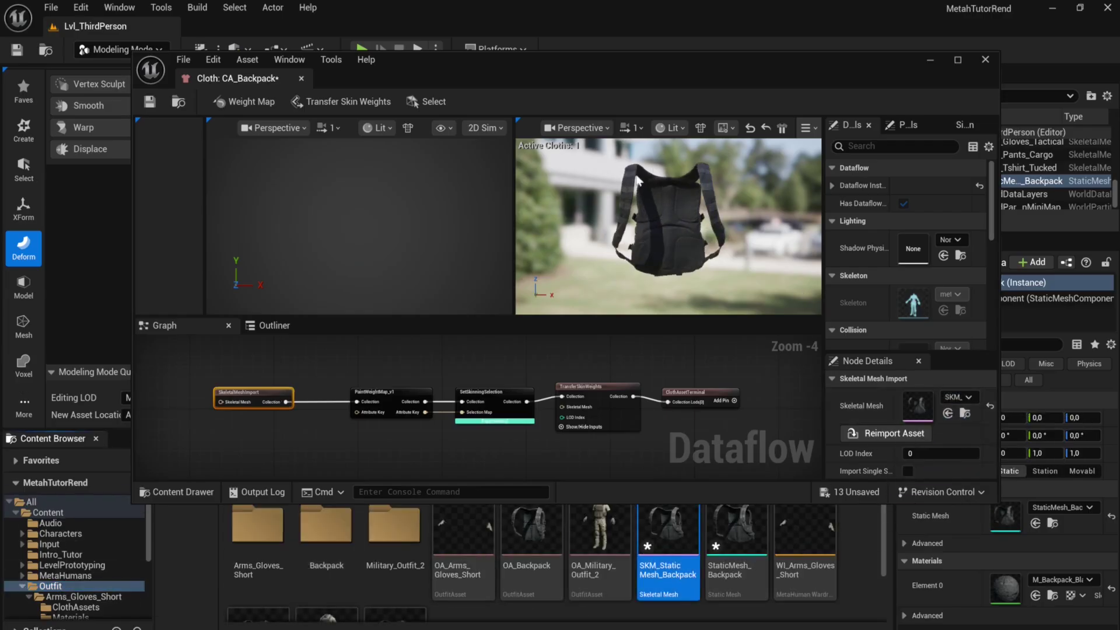
Save the CA_Backpack cloth asset together with SKM_StaticMesh_Backpack and close the cloth editor
left_click(153, 102)
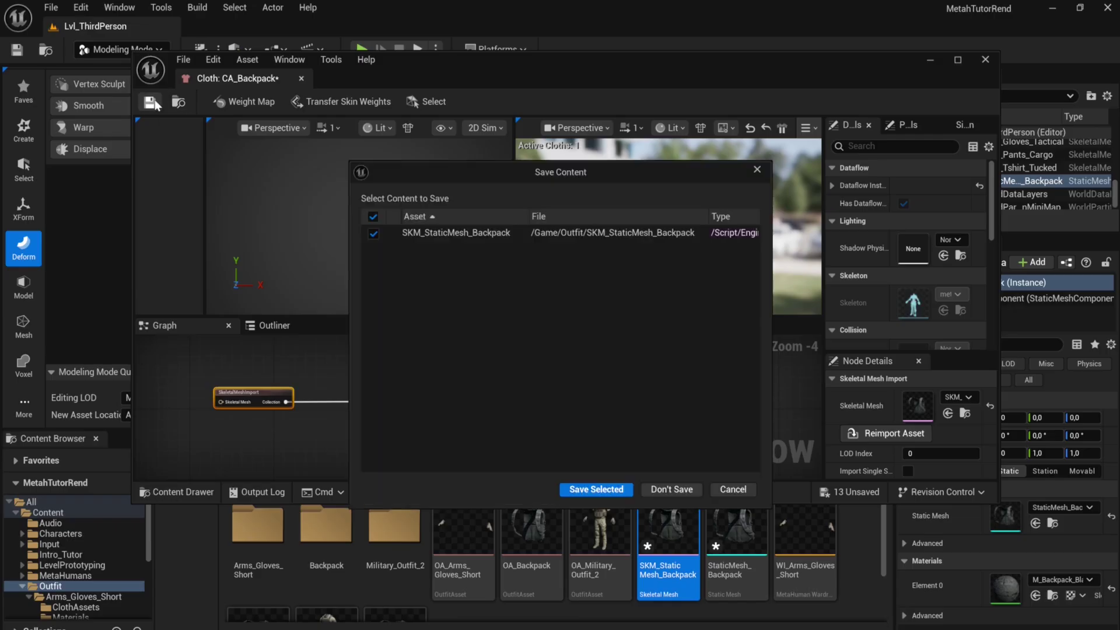
left_click(588, 487)
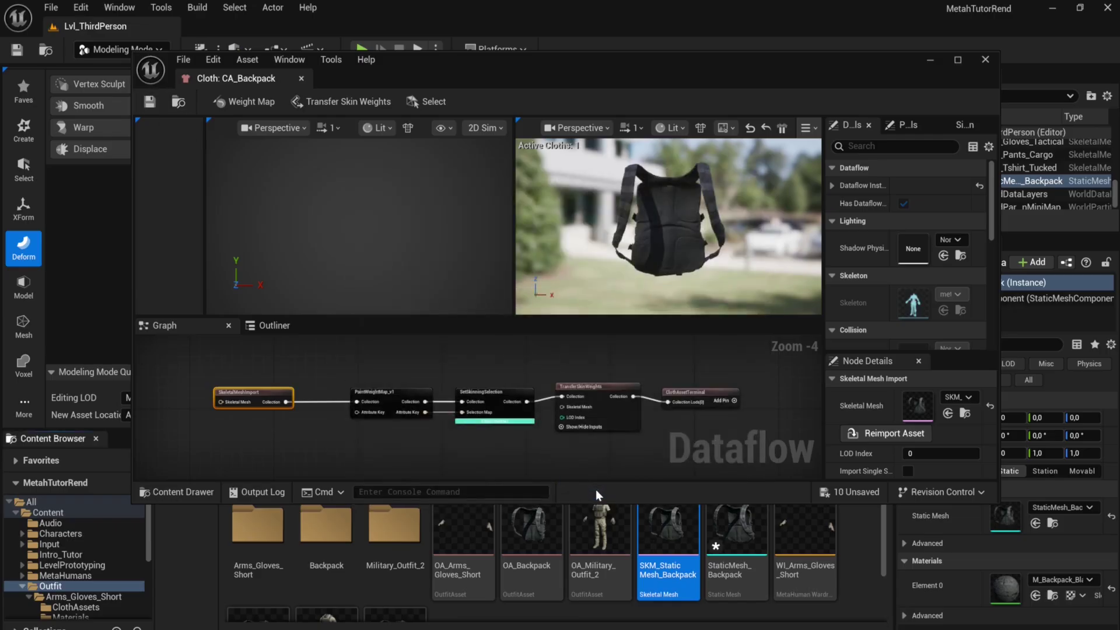
left_click(985, 60)
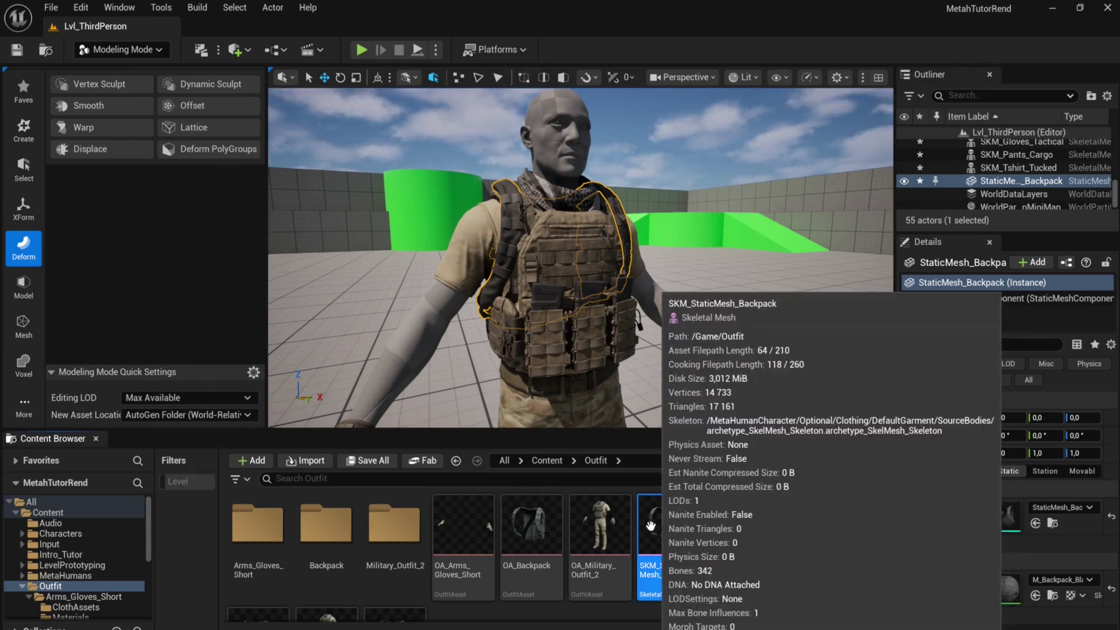
In the OA_Backpack outfit asset, copy and re-paste the CA_Backpack source to refresh the outfit, and close the asset
left_click(548, 520)
double_click(549, 520)
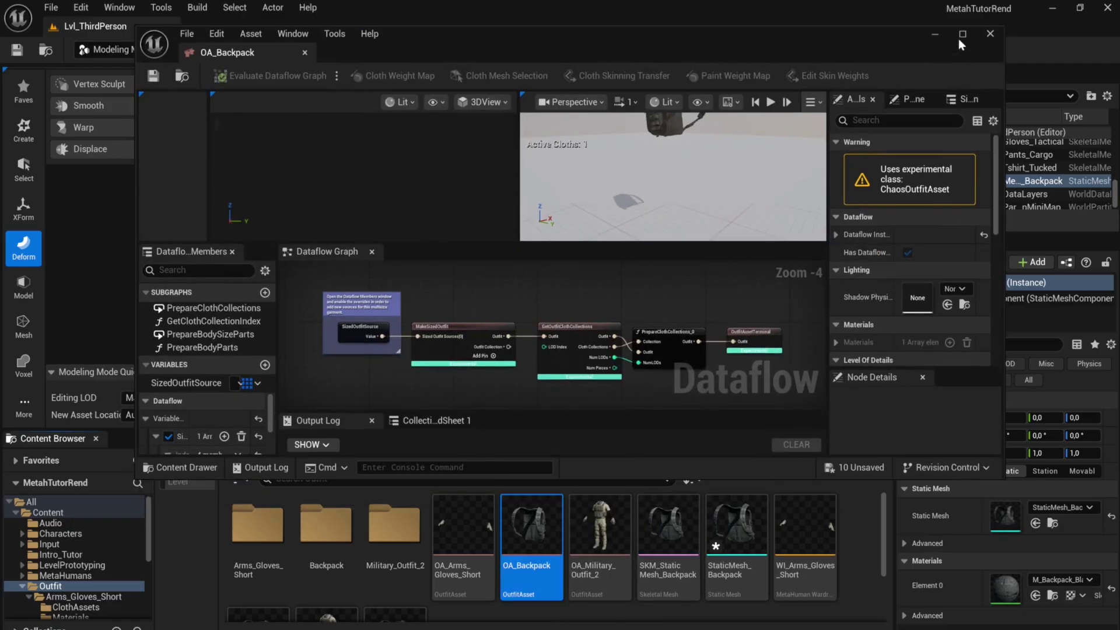
left_click(960, 36)
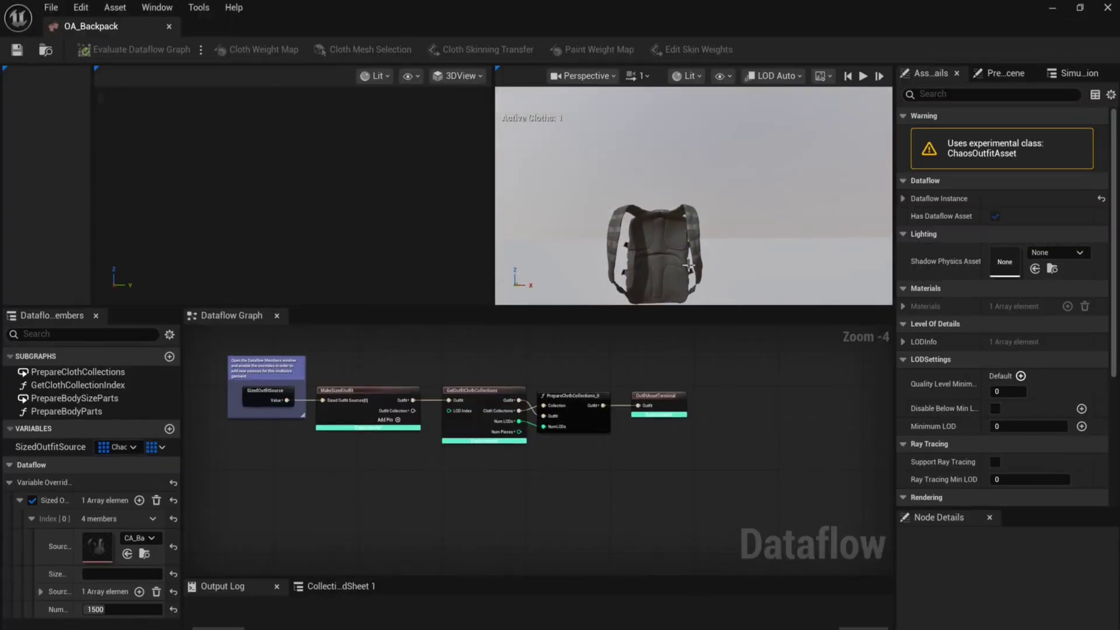
right_click(97, 550)
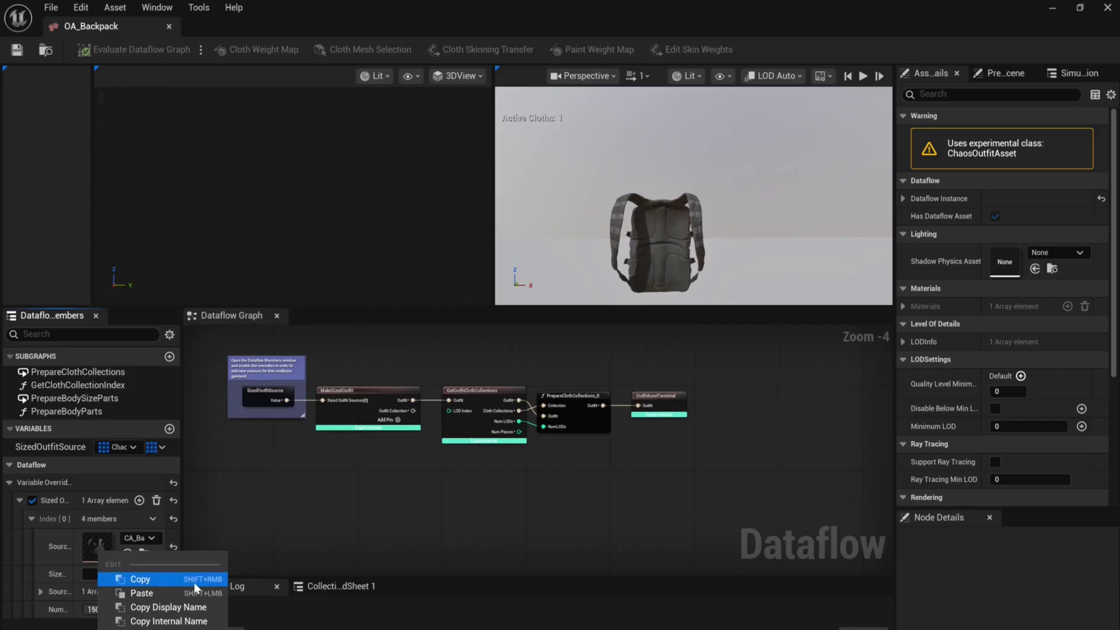
left_click(169, 578)
right_click(96, 548)
left_click(142, 590)
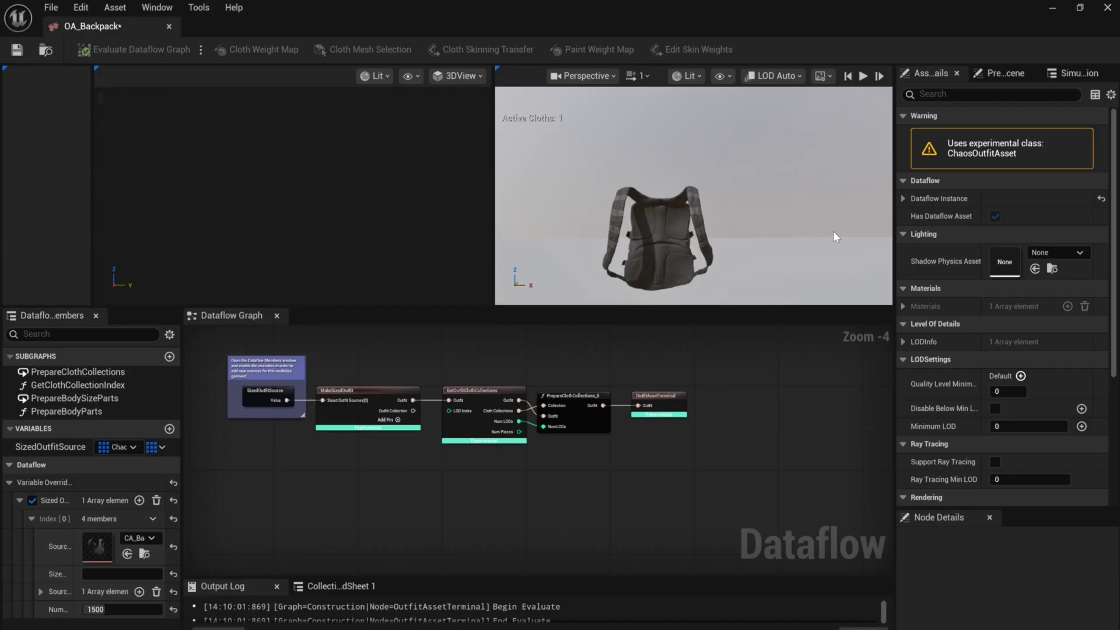
middle_click_drag(644, 251, 647, 199)
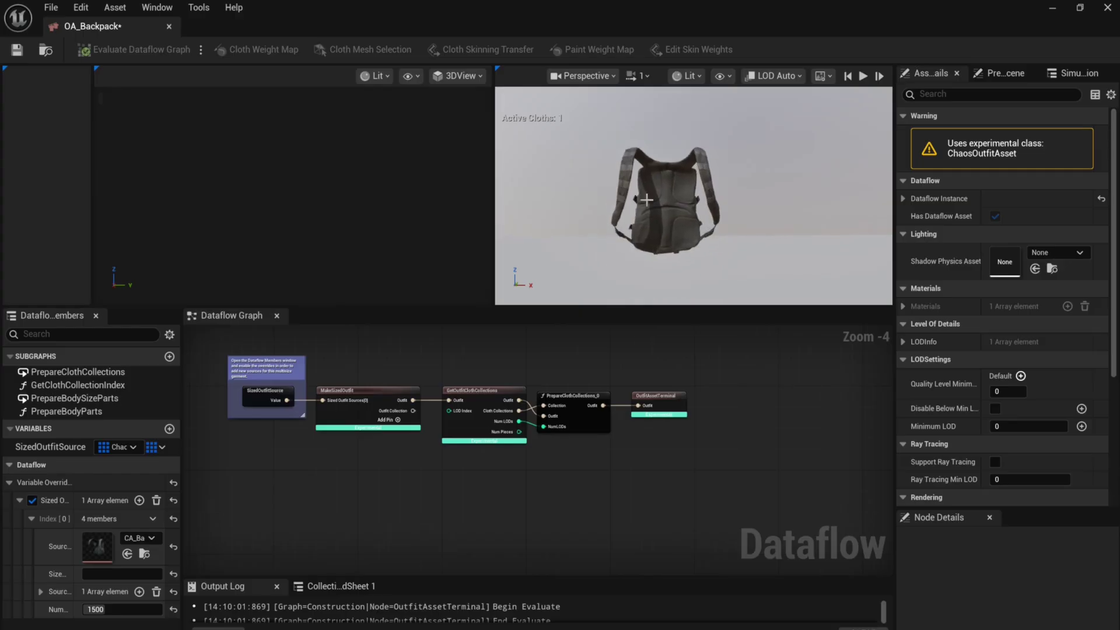
left_click(1106, 8)
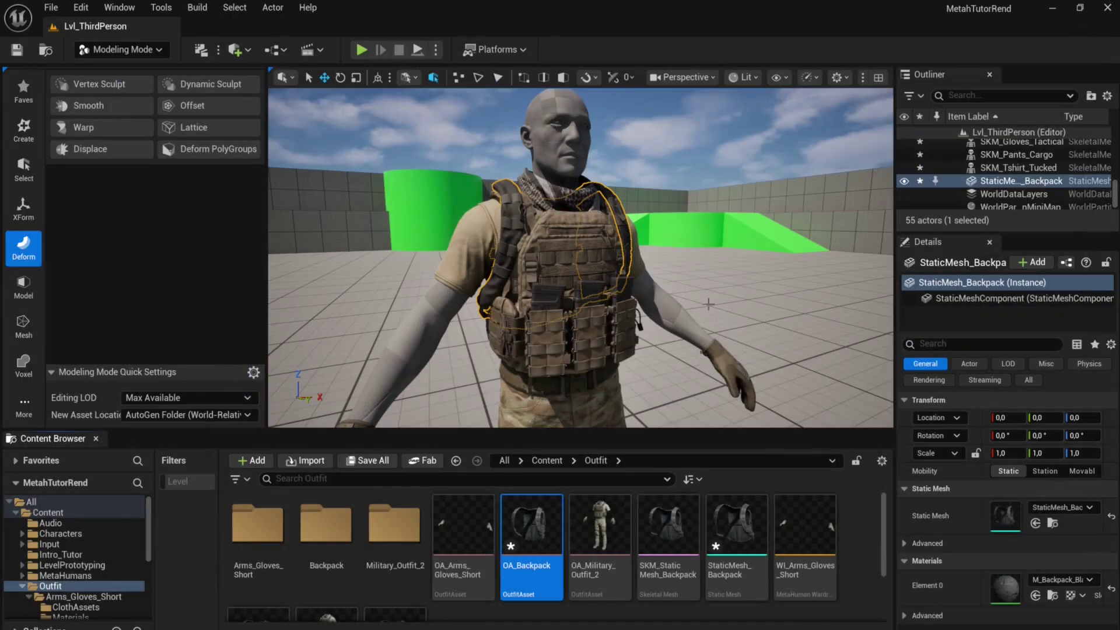
Open the Orlando MetaHuman character from the Content folder
left_click(59, 515)
scroll(256, 554, "down", 5)
double_click(264, 558)
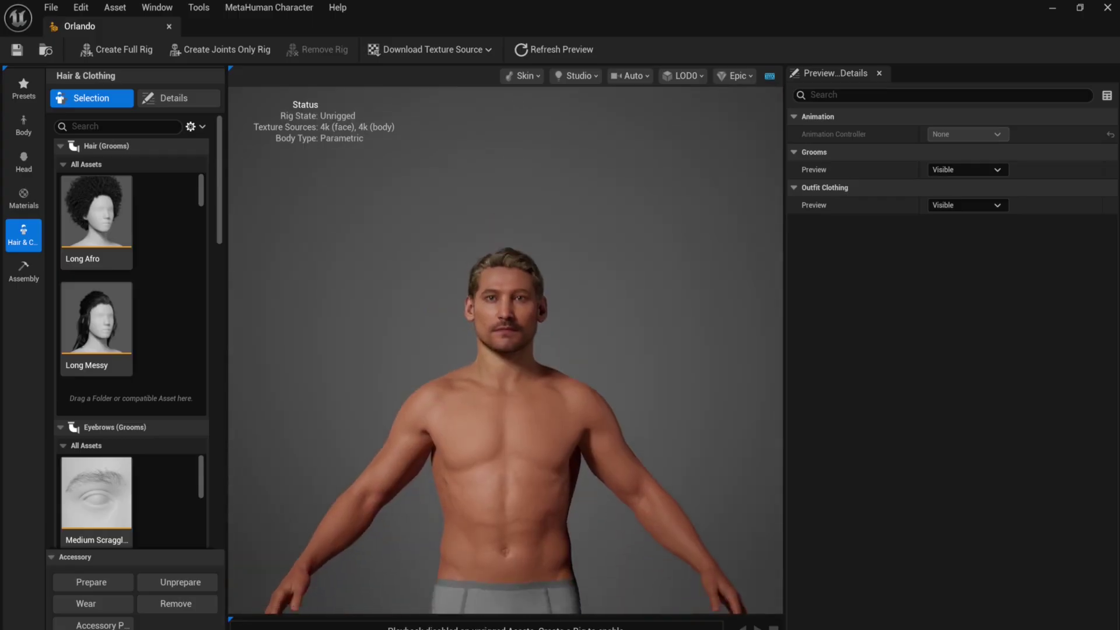
Dress the MetaHuman in the military outfit and WI_OA_Backpack from the outfit clothing assets and check the fit
left_click_drag(221, 211, 202, 506)
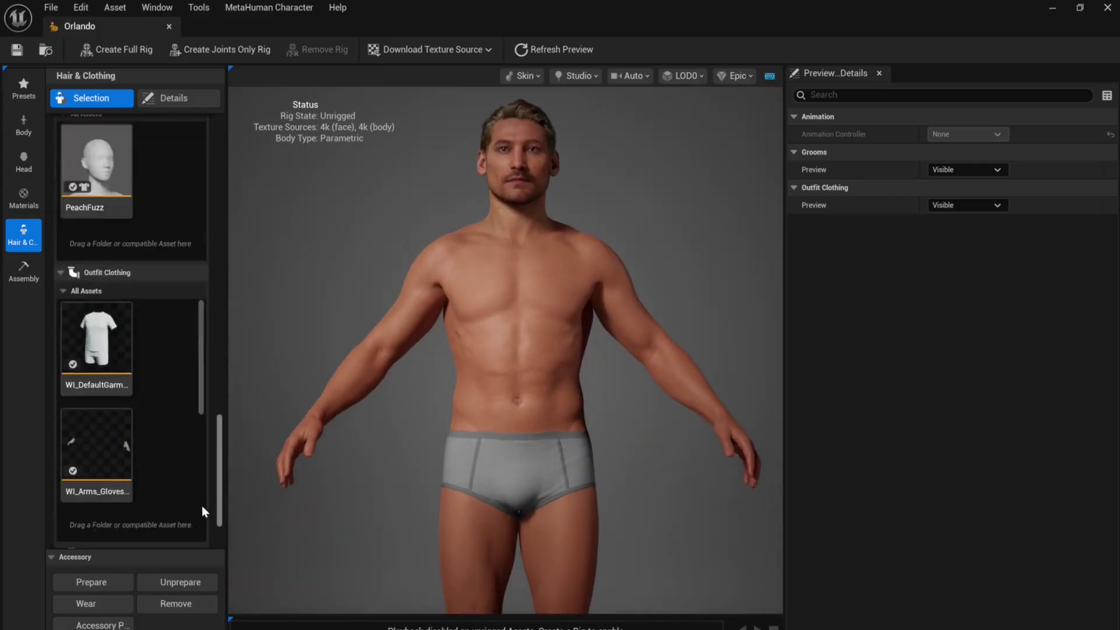
scroll(200, 341, "down", 2)
left_click(107, 337)
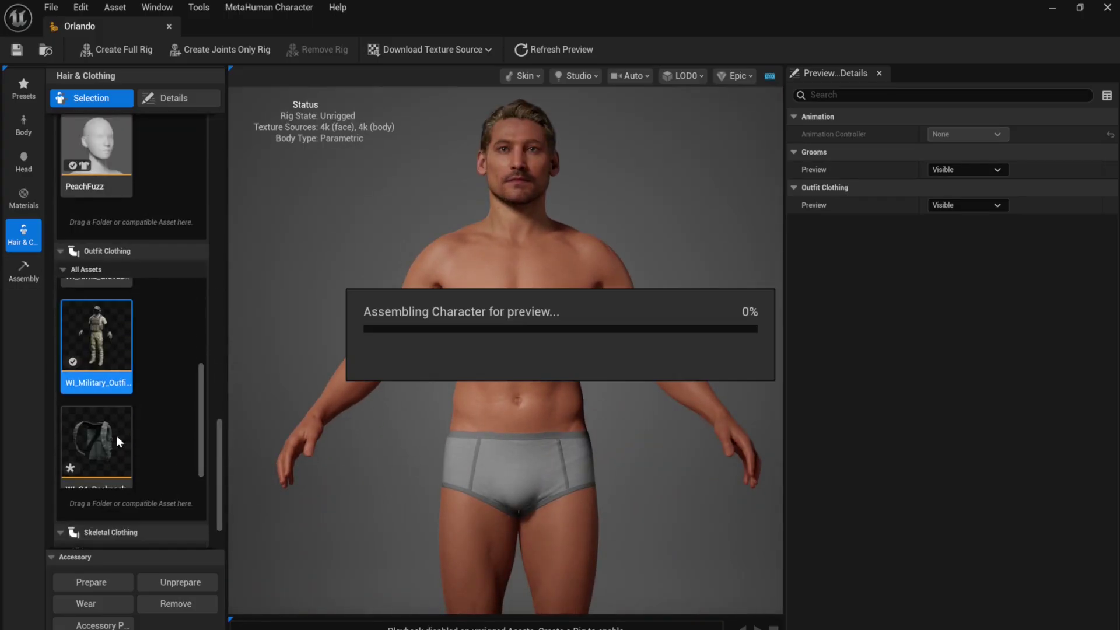
scroll(116, 443, "down", 2)
left_click(120, 363)
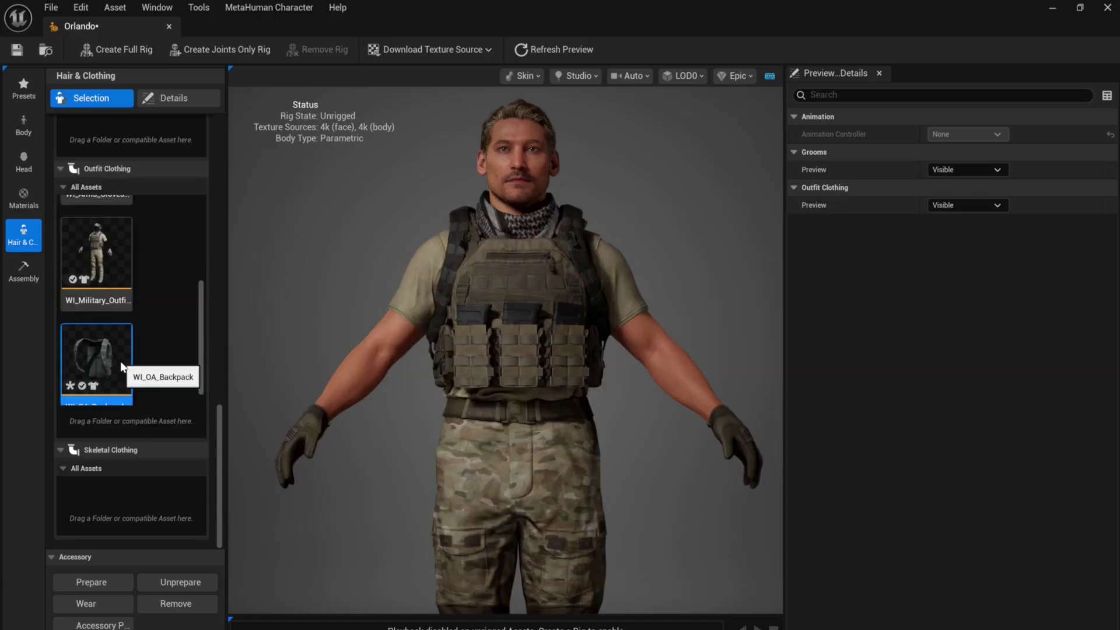
left_click_drag(361, 350, 653, 350)
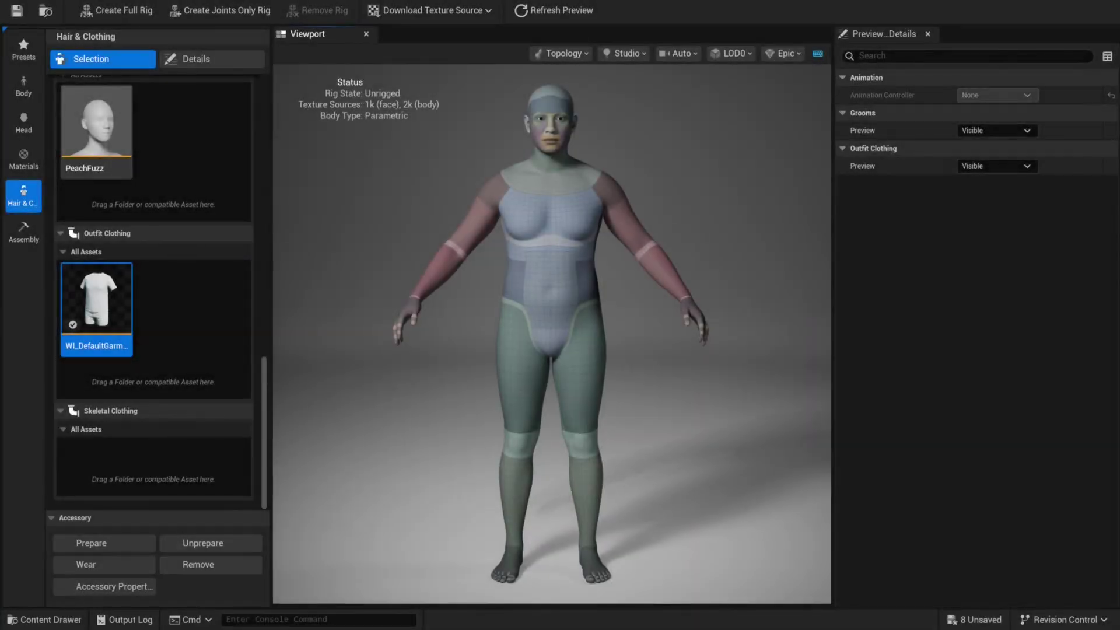
Put the default garment on the topology-shaded MetaHuman and view it at an angle
left_click_drag(361, 422, 425, 423)
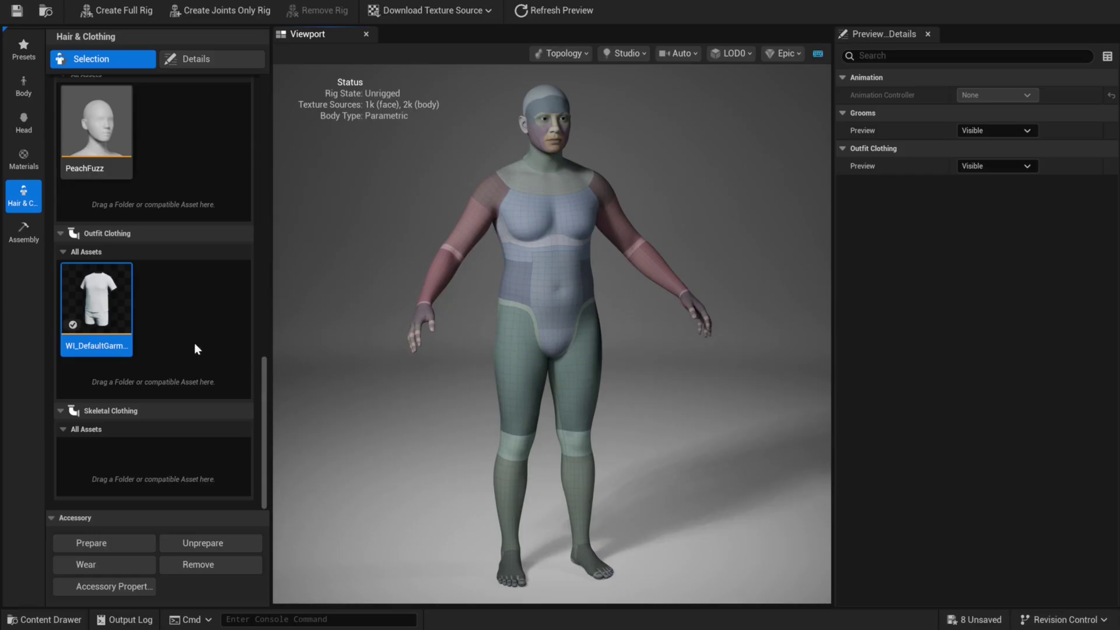
left_click(88, 308)
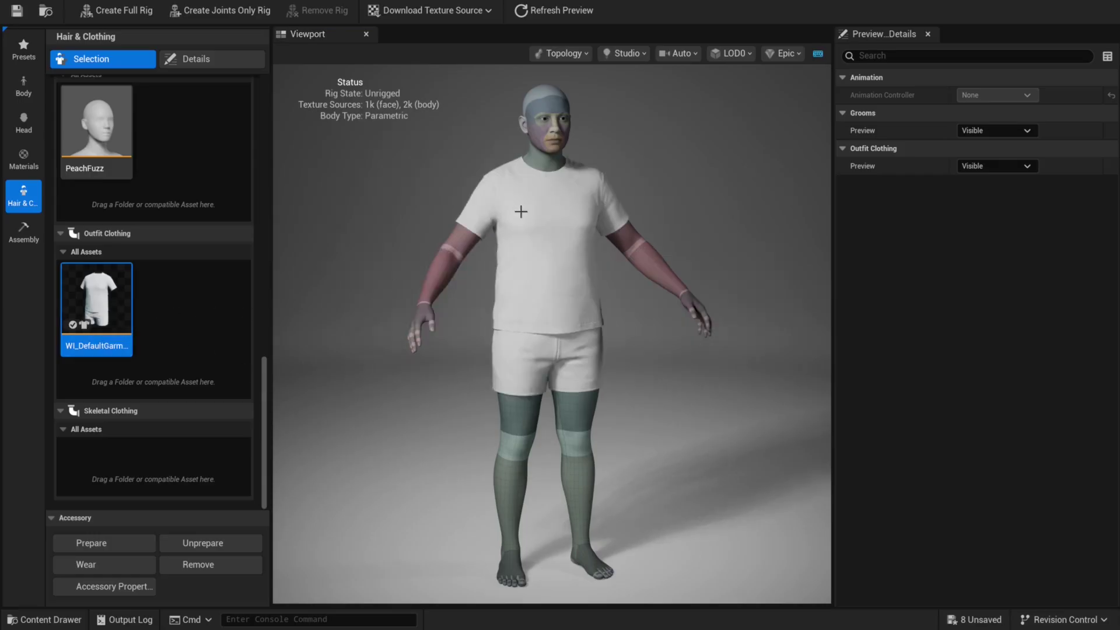
right_click_drag(557, 188, 572, 189)
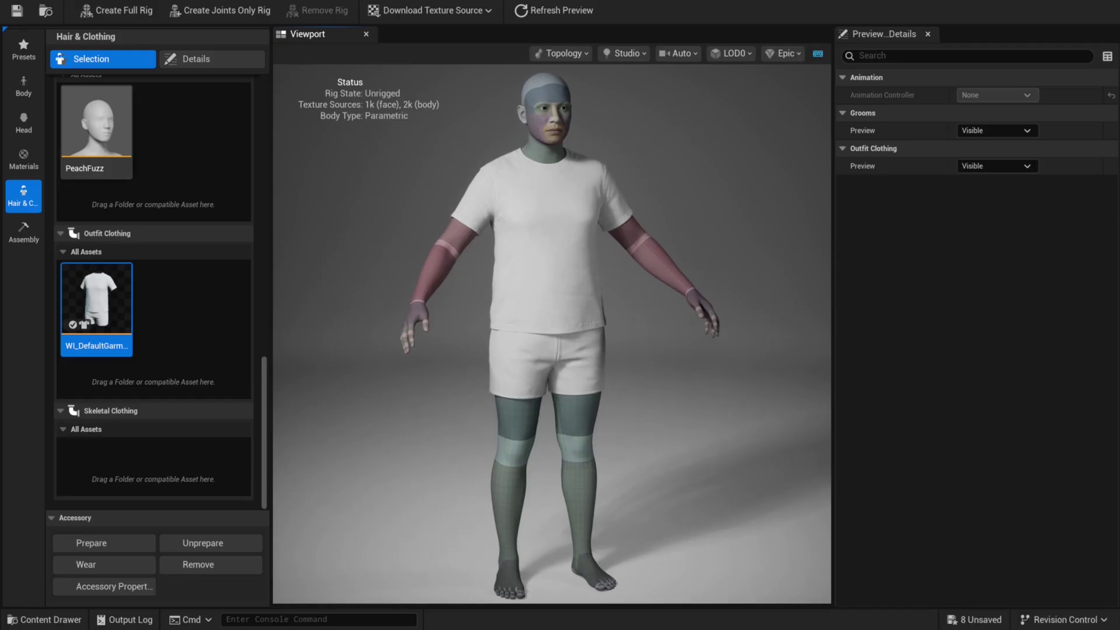
mouse_move(571, 188)
left_mouse_down()
mouse_move(484, 188)
mouse_move(572, 188)
left_mouse_up()
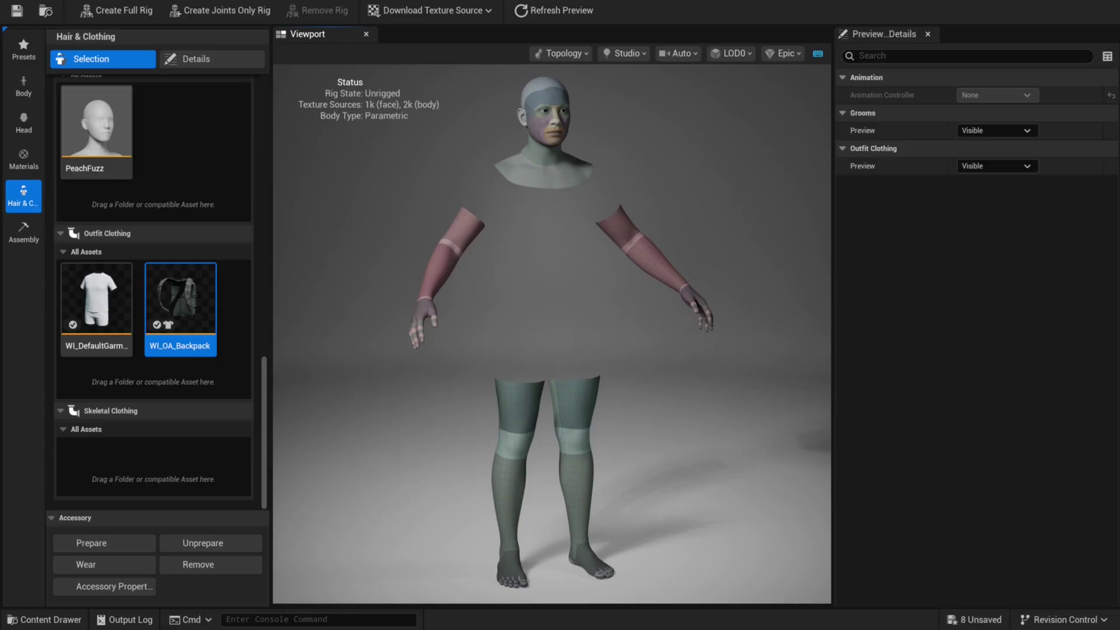
Examine the red T-shirt and shorts from front and back for places where the body pokes through
mouse_move(551, 333)
left_mouse_down()
mouse_move(397, 334)
mouse_move(548, 334)
left_mouse_up()
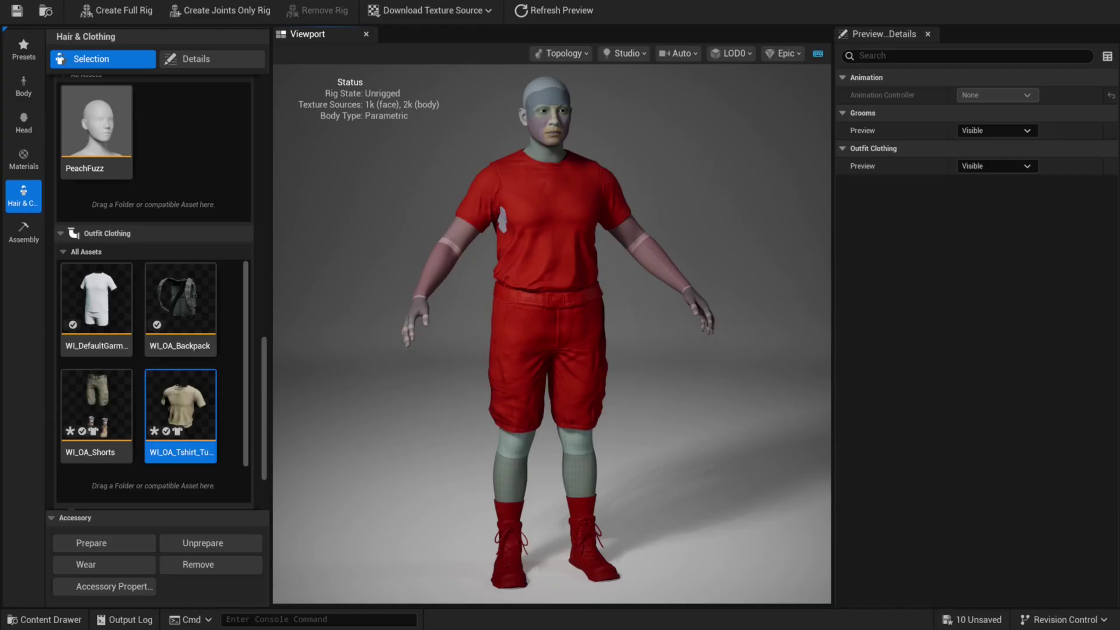
left_click_drag(600, 290, 541, 306)
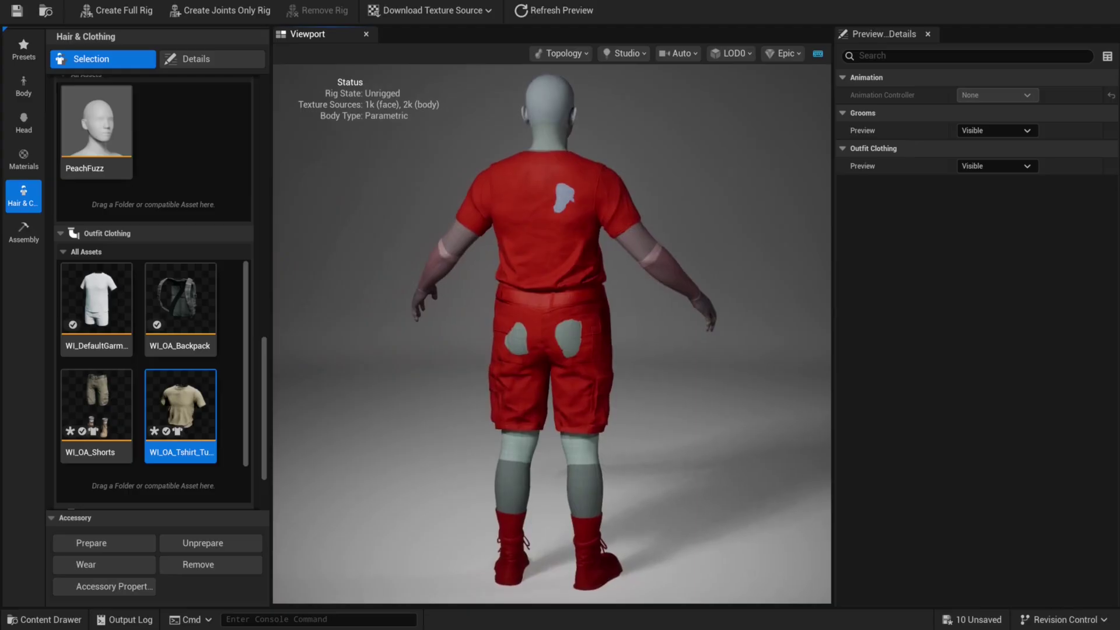
right_click_drag(541, 306, 600, 307)
middle_click_drag(541, 307, 541, 332)
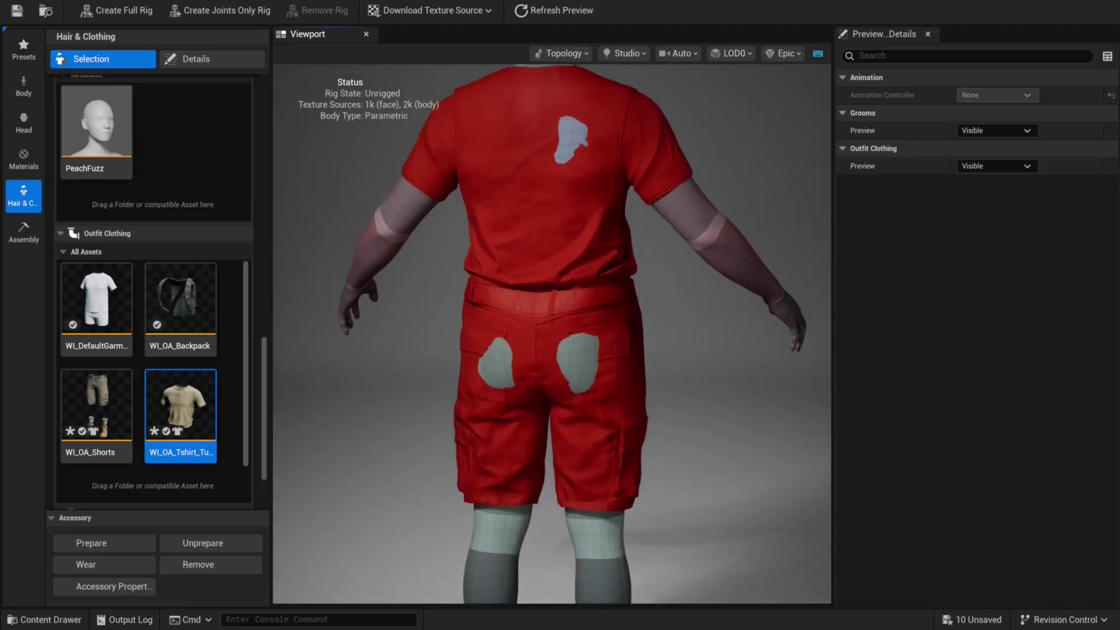
middle_click_drag(587, 260, 586, 289)
mouse_move(586, 290)
left_mouse_down()
mouse_move(365, 290)
mouse_move(569, 284)
left_mouse_up()
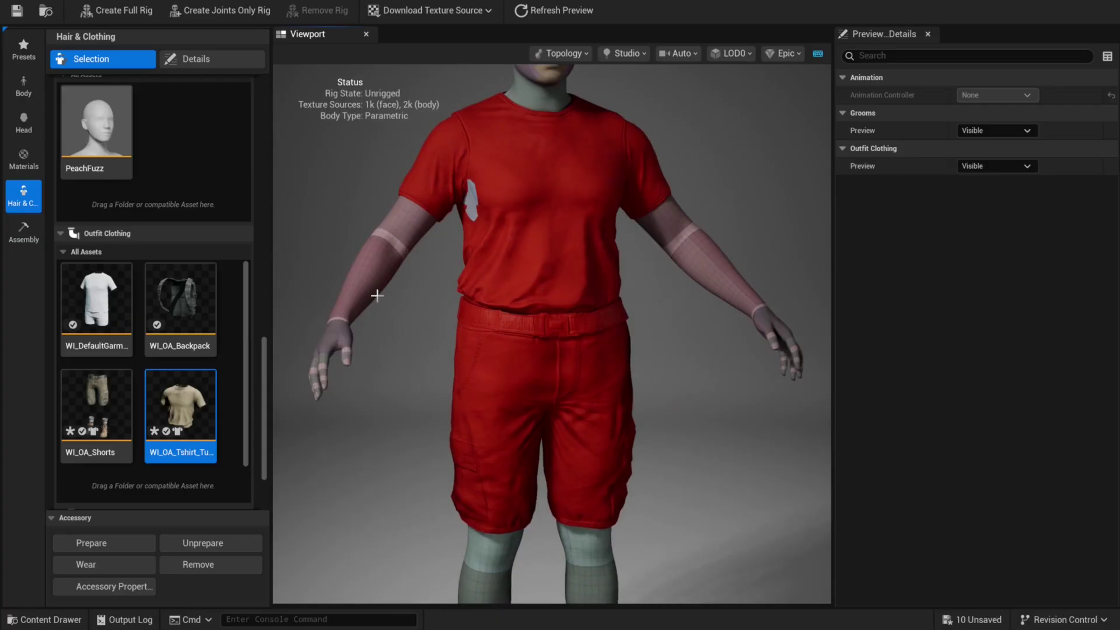
middle_click_drag(441, 264, 443, 327)
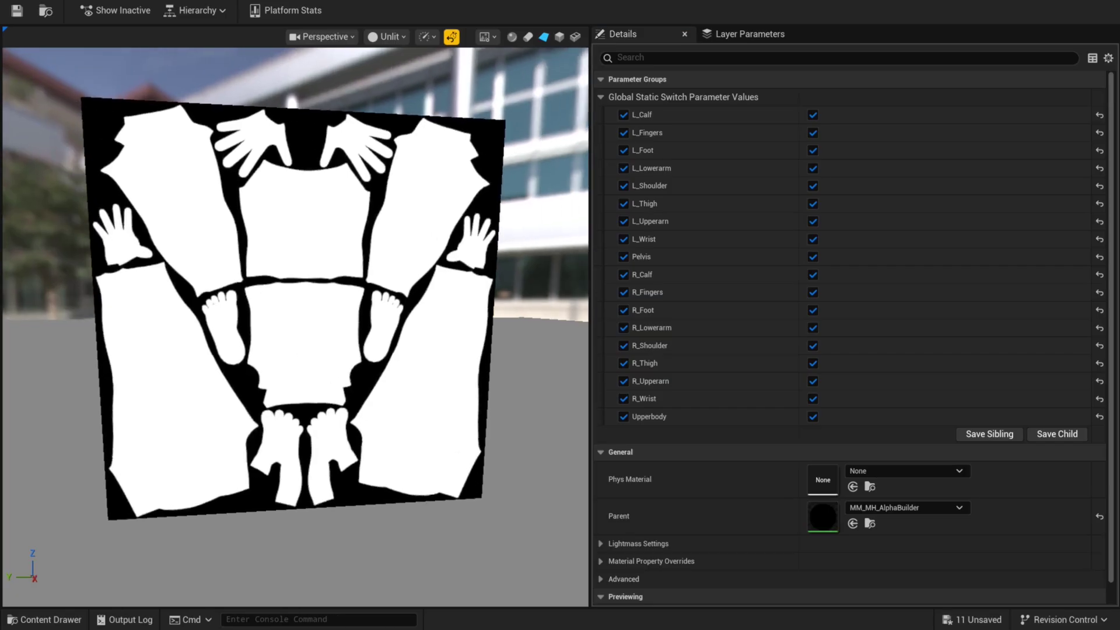
Turn off the Upperbody and R_Foot switches in the body alpha mask material instance
left_click(812, 416)
left_click(812, 310)
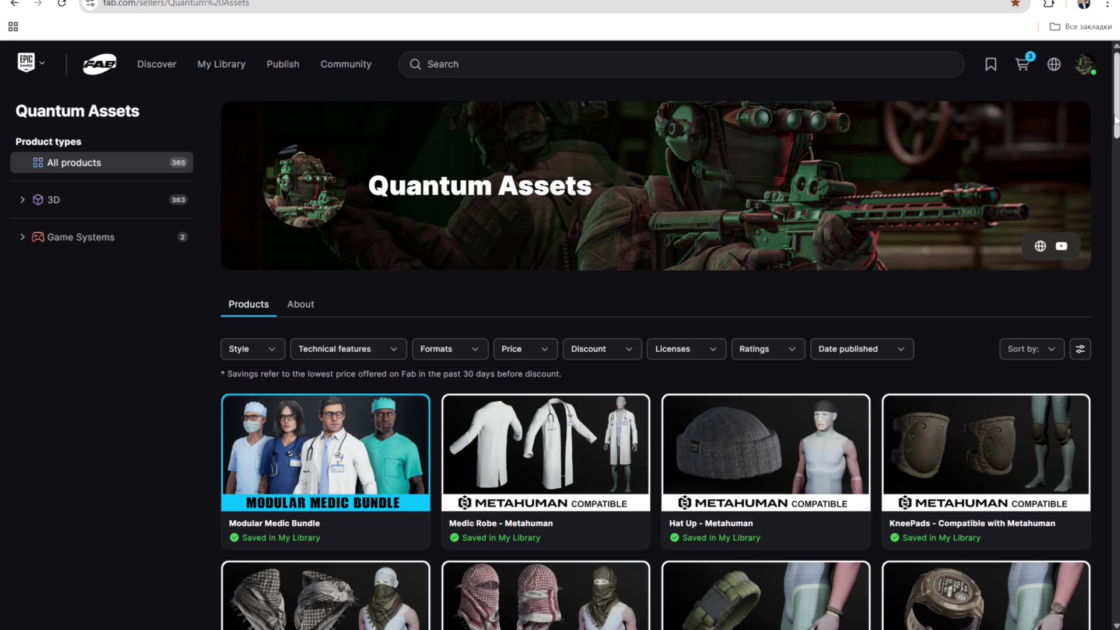
Browse the Quantum Assets seller page on Fab through its MetaHuman-compatible clothing listings
left_click_drag(1114, 120, 1115, 289)
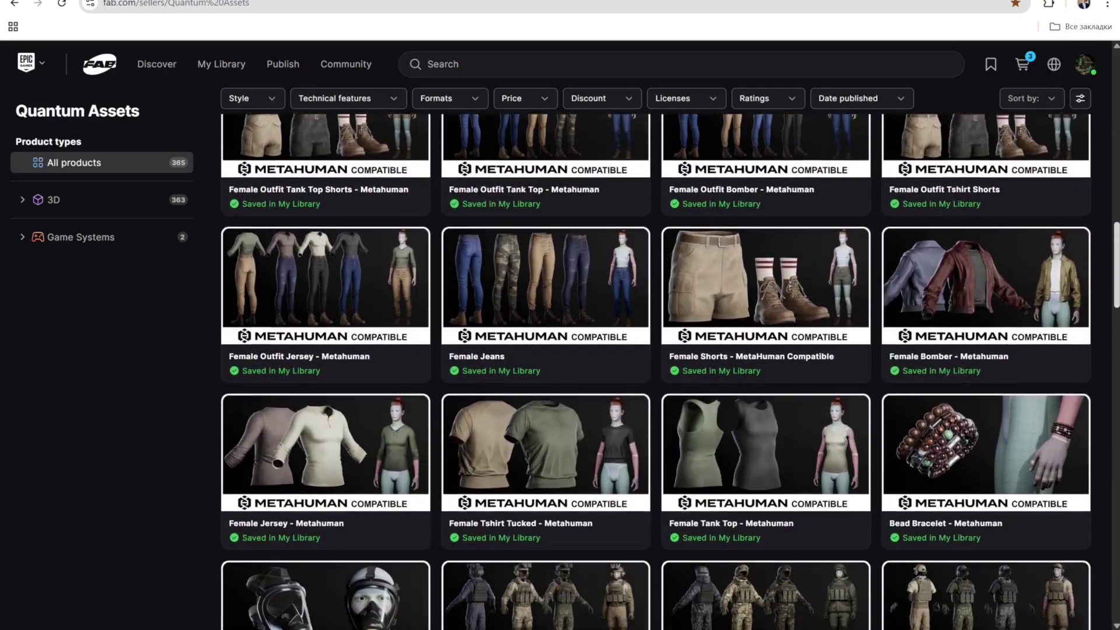
scroll(655, 372, "down", 5)
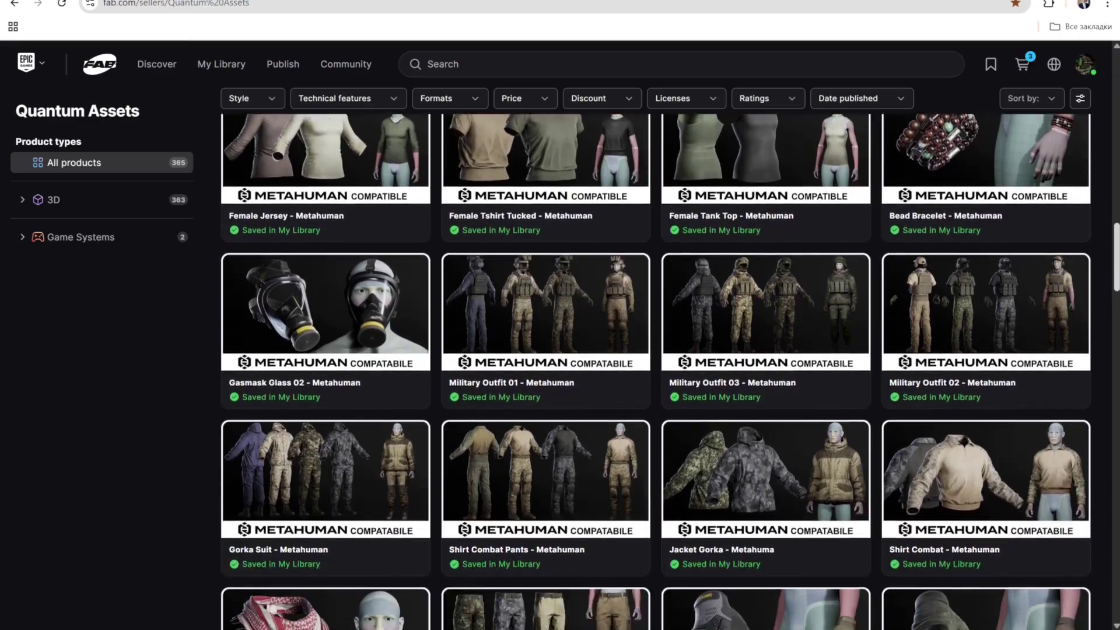
scroll(655, 371, "down", 8)
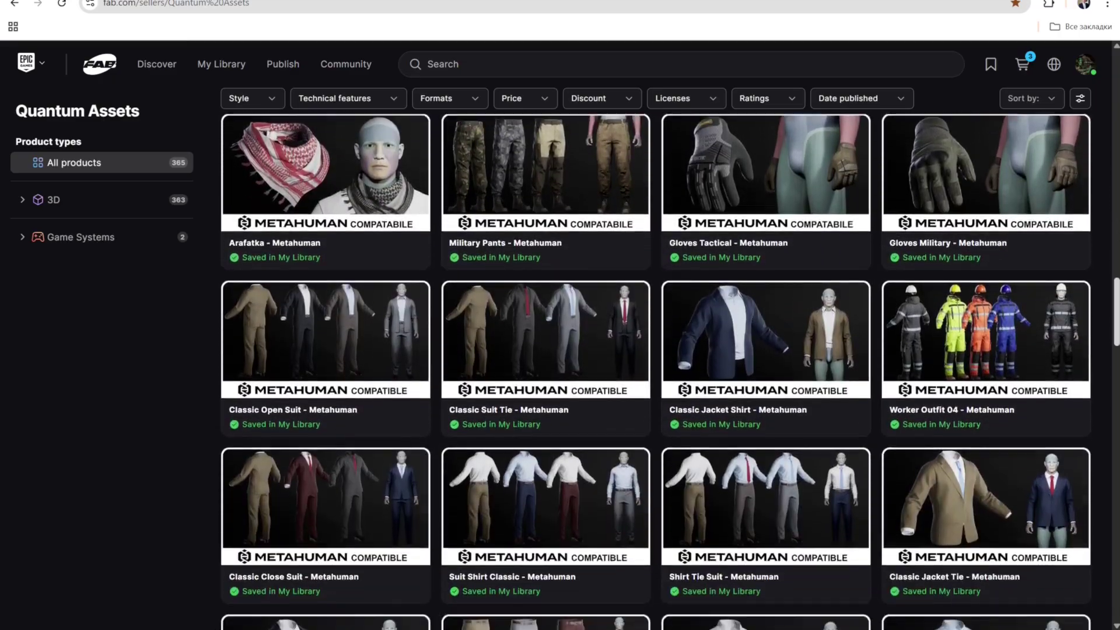
scroll(655, 372, "down", 5)
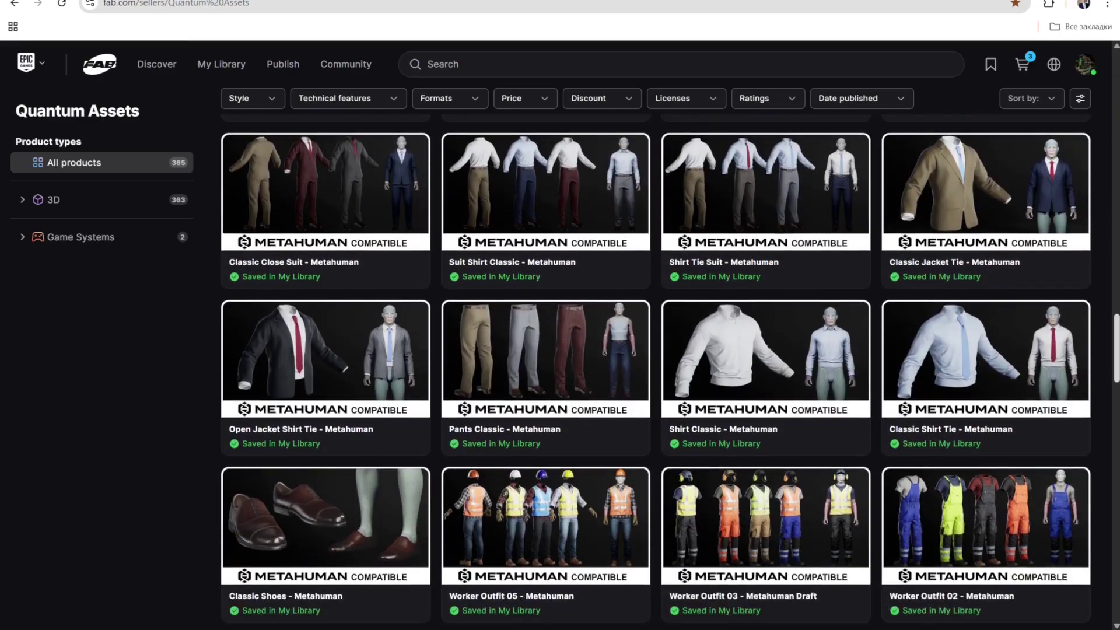
left_click_drag(1115, 421, 1114, 434)
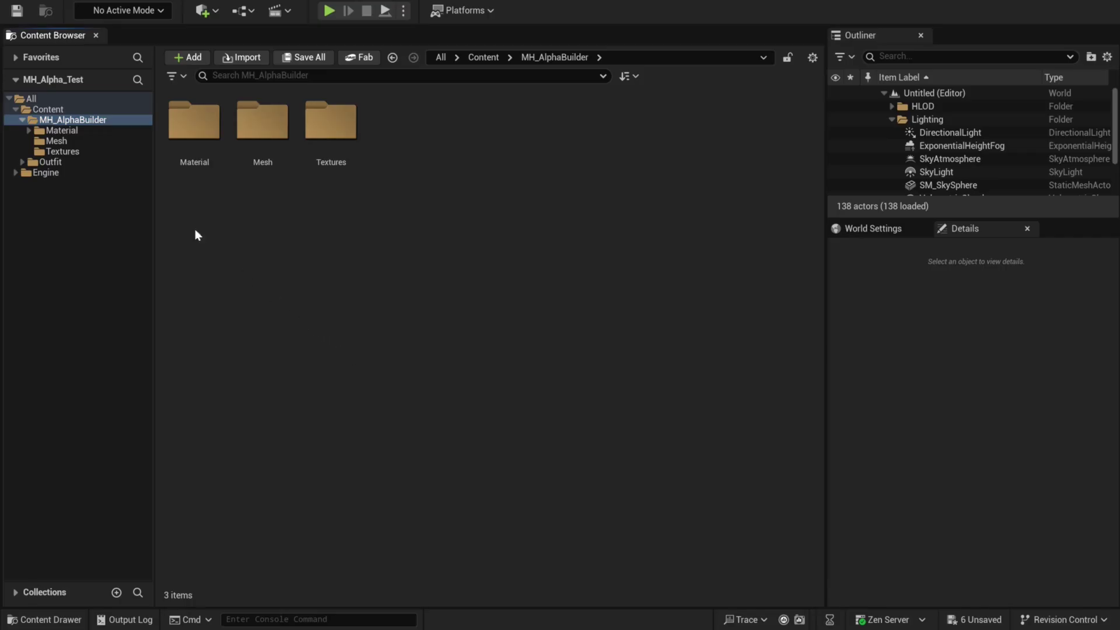
Open the MI_MH_AlphaBuilder material instance from the Material folder of MH_AlphaBuilder
left_click(192, 133)
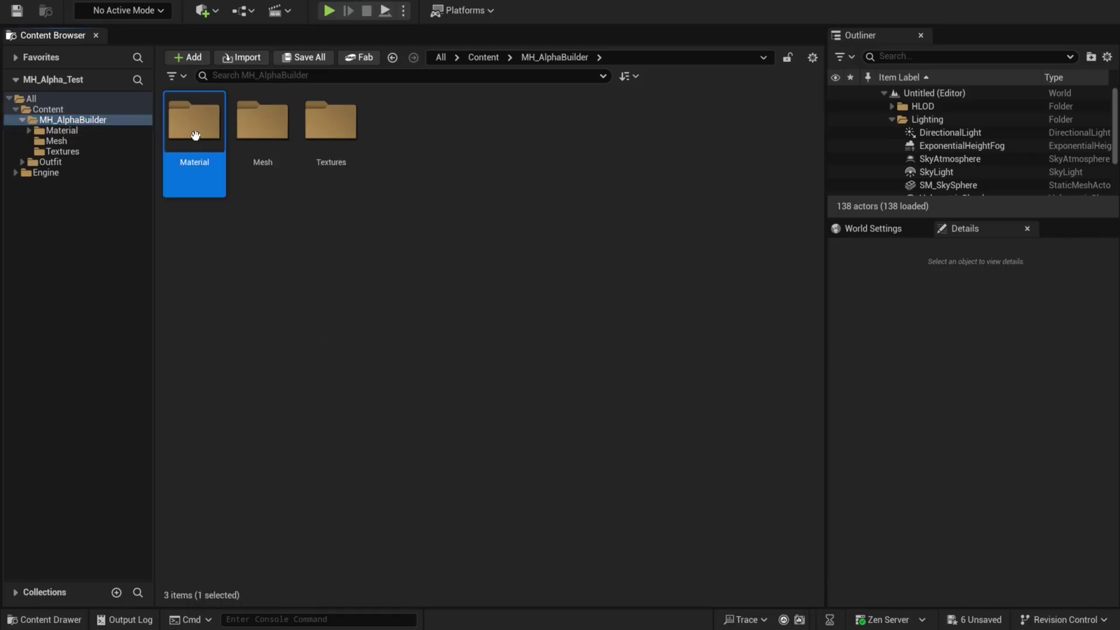
double_click(195, 135)
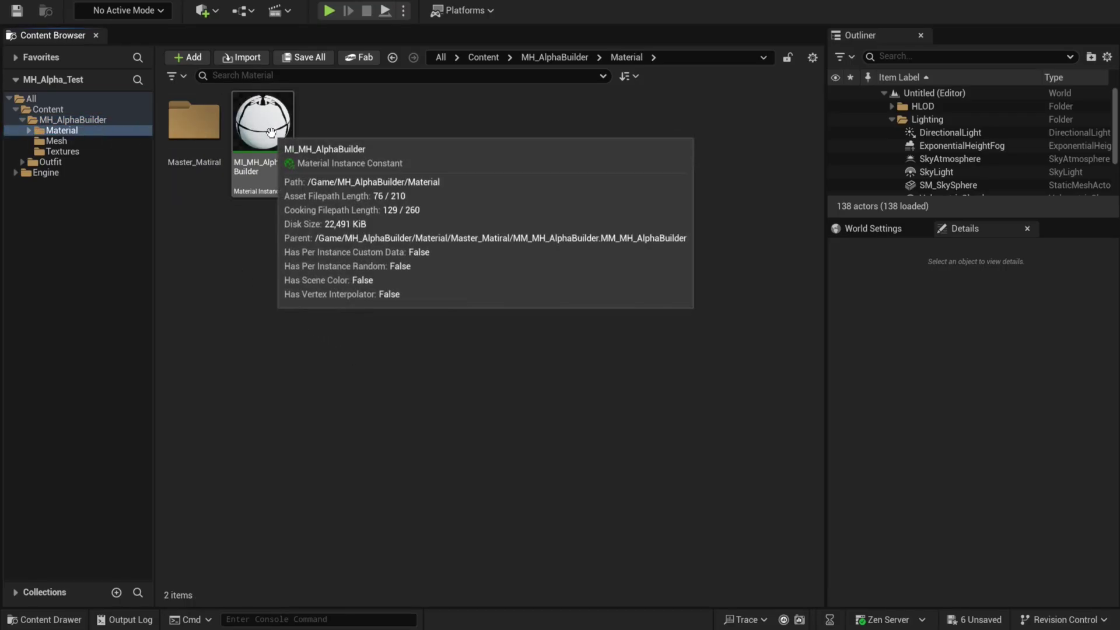
double_click(270, 132)
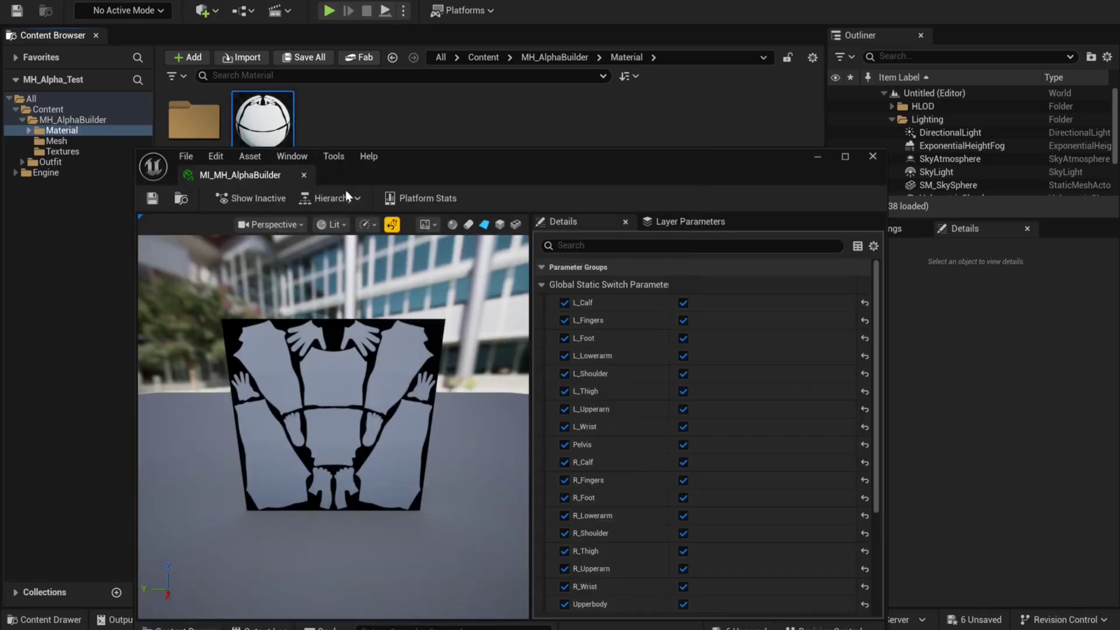
Turn off the Upperbody and Pelvis switches in MI_MH_AlphaBuilder, then save and close the material instance
left_click(684, 605)
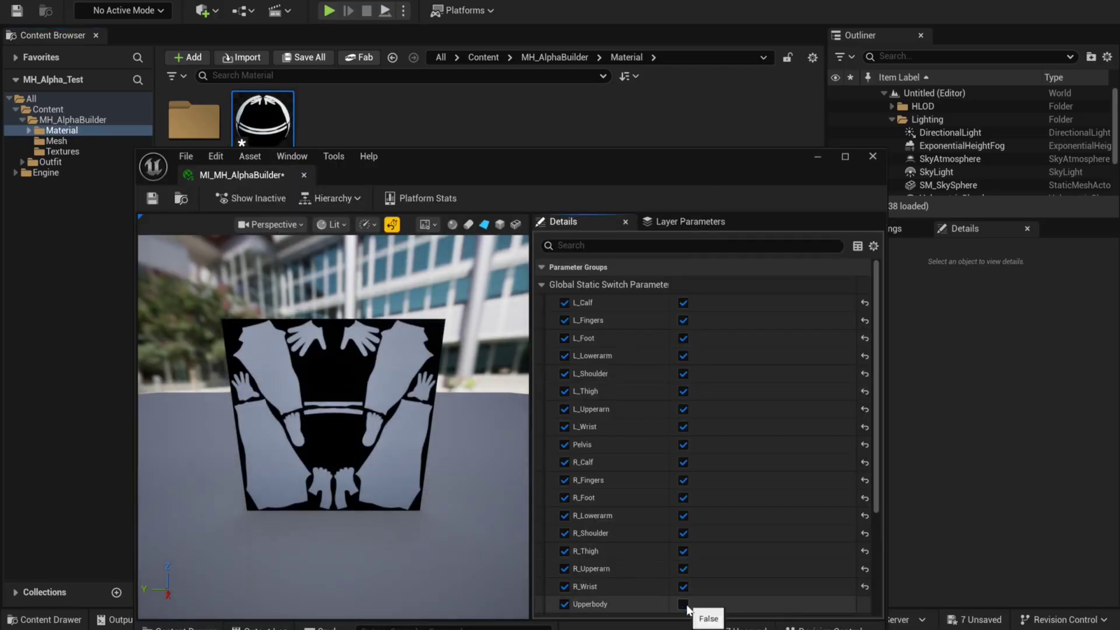
left_click(684, 445)
left_click_drag(332, 303, 279, 310)
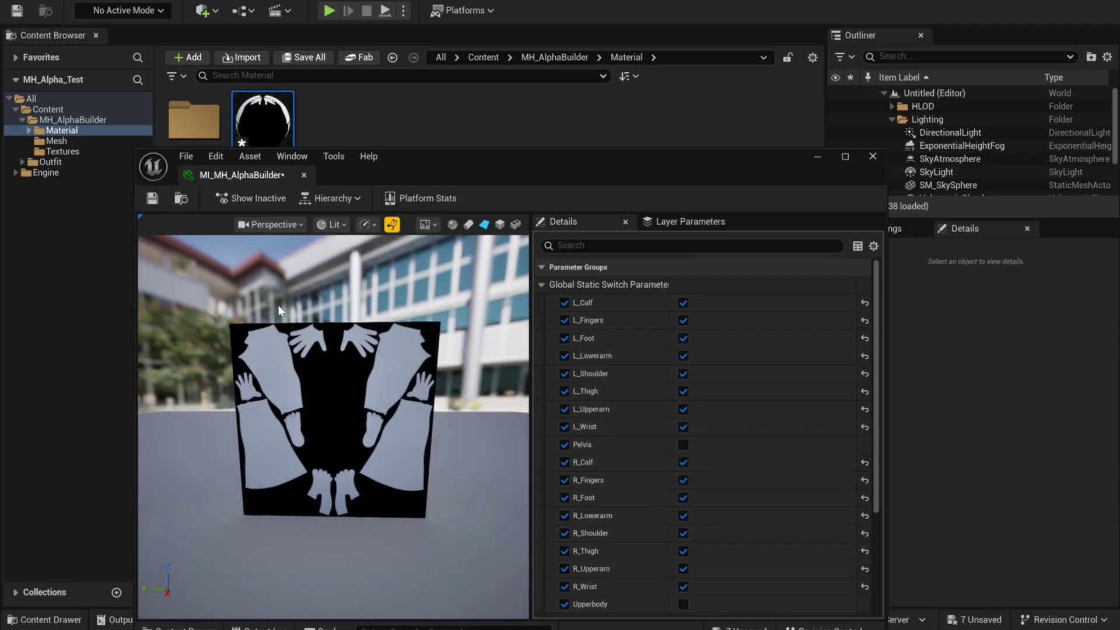
left_click(153, 200)
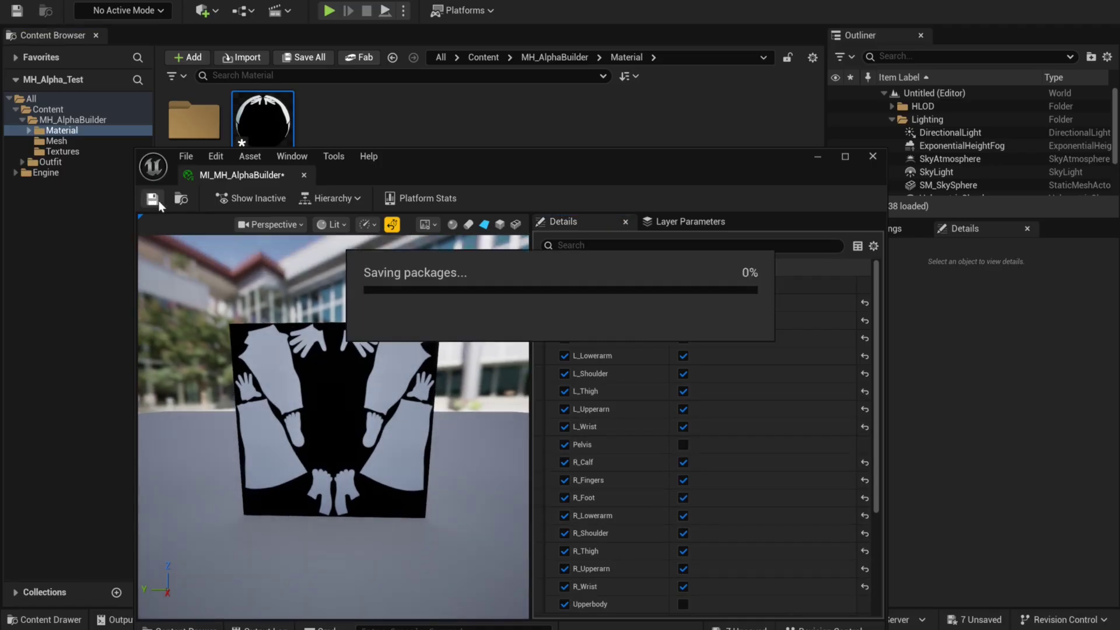
left_click(304, 176)
Open the SM_MH_AlphaBuilder_Plane mesh from the Mesh folder and bake out its material at a texture size of 4096 × 4096
left_click(88, 141)
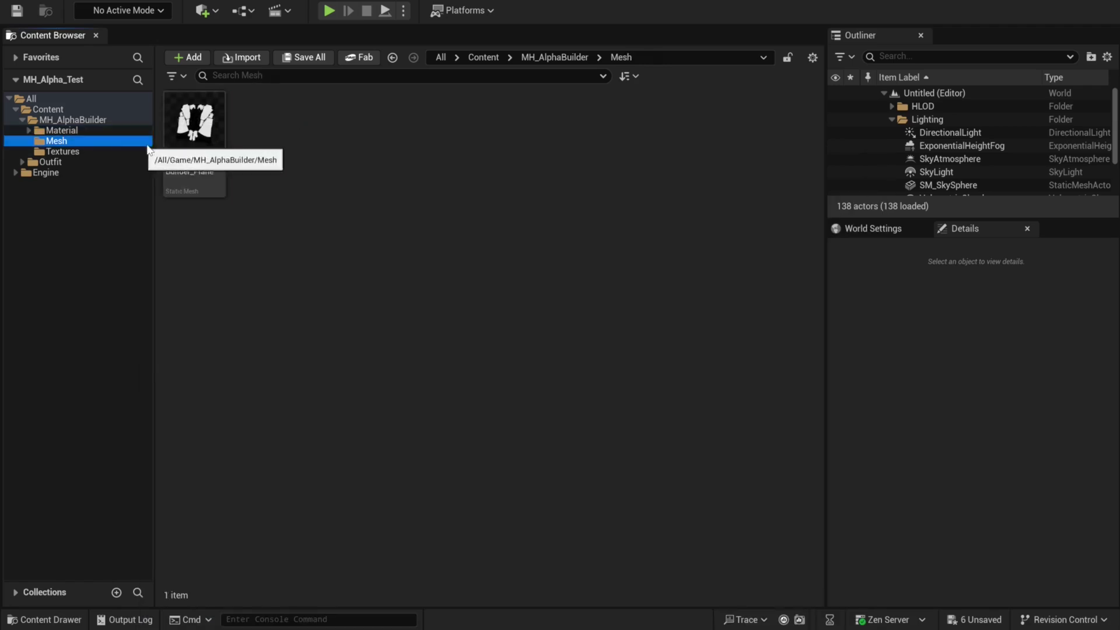
left_click(215, 145)
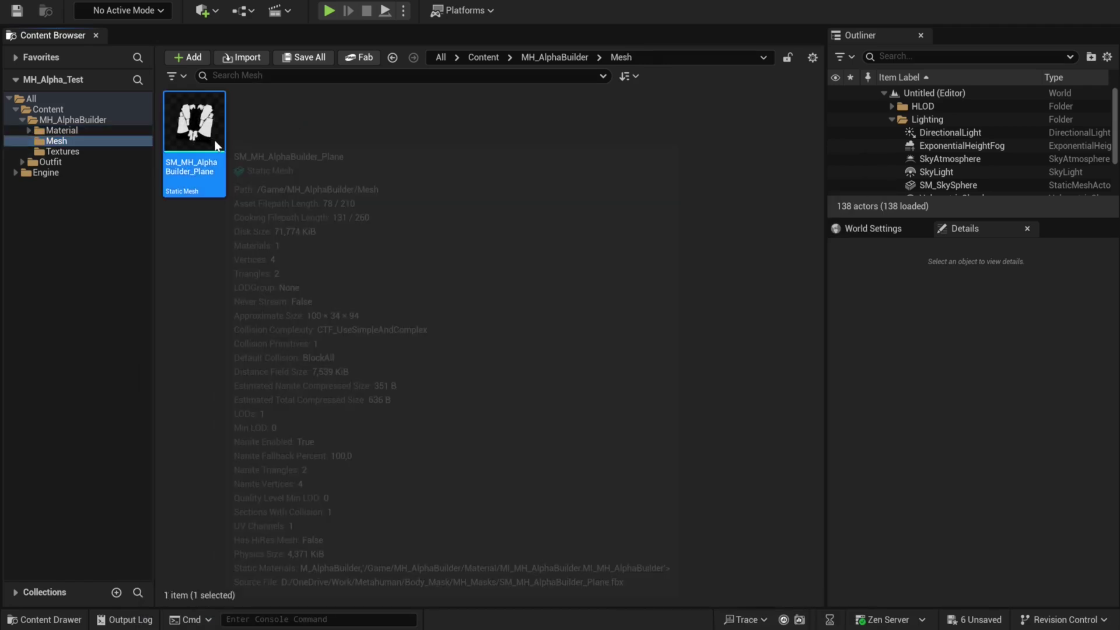
double_click(215, 145)
left_click_drag(410, 429, 416, 426)
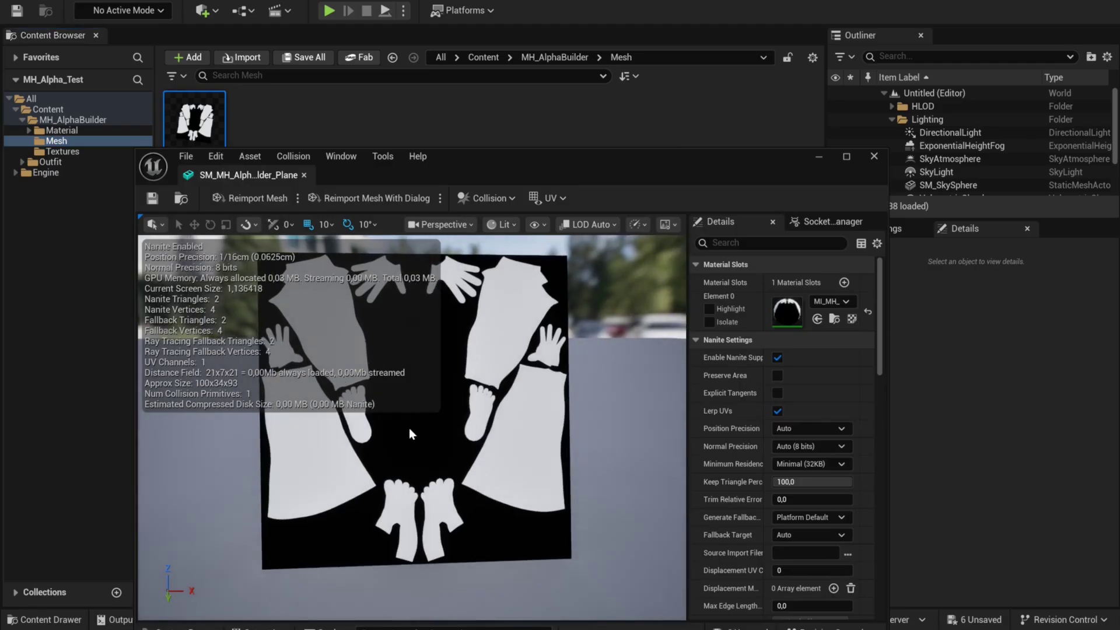
left_click(249, 158)
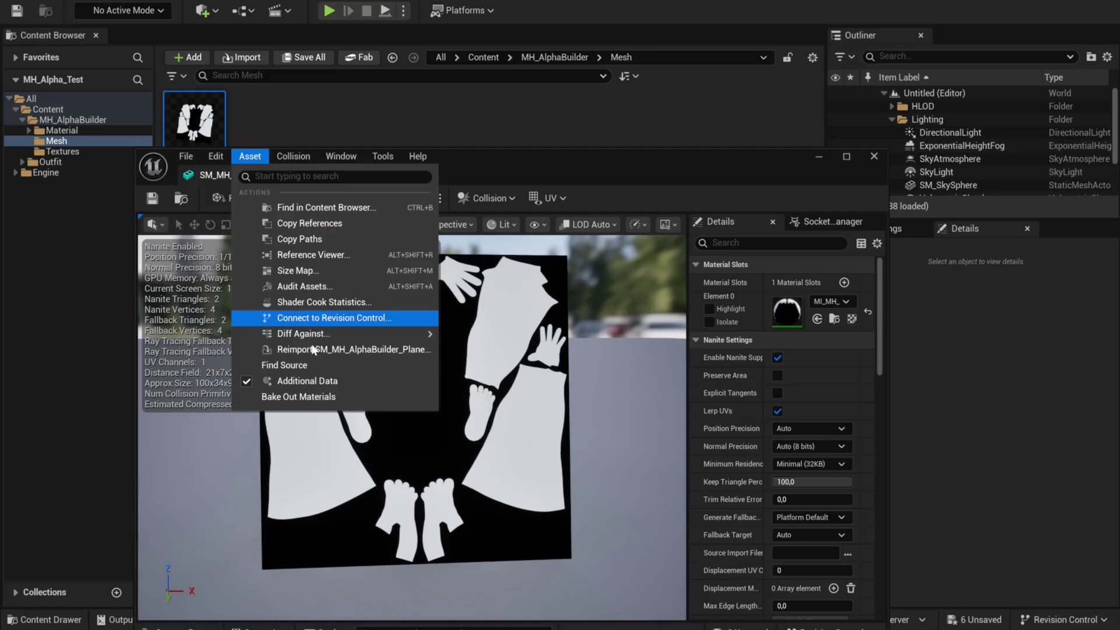
left_click(390, 398)
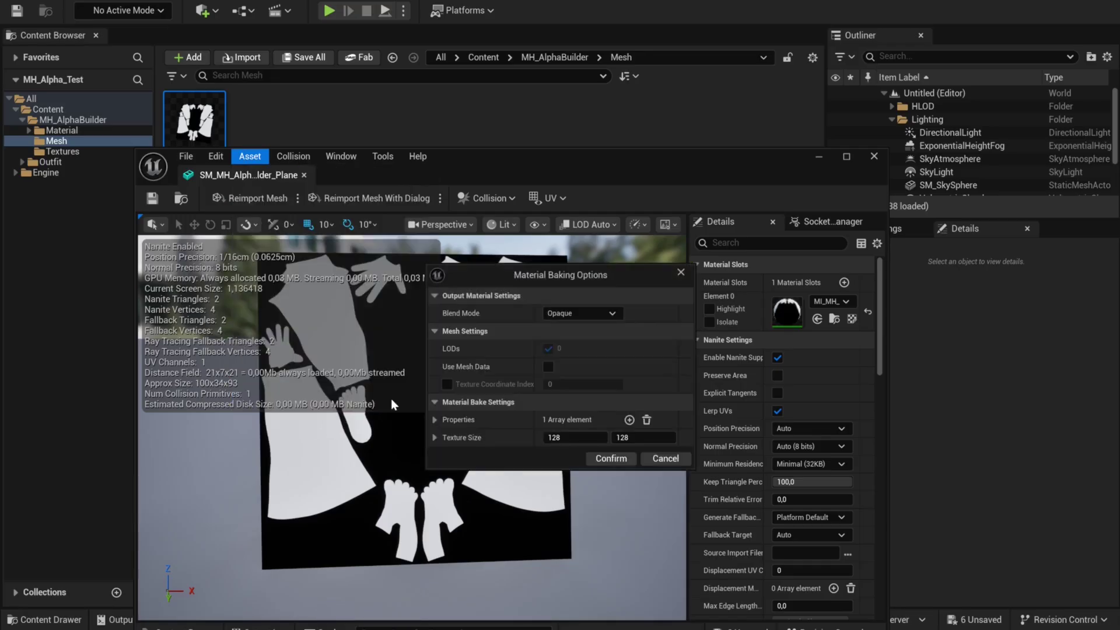
left_click(557, 436)
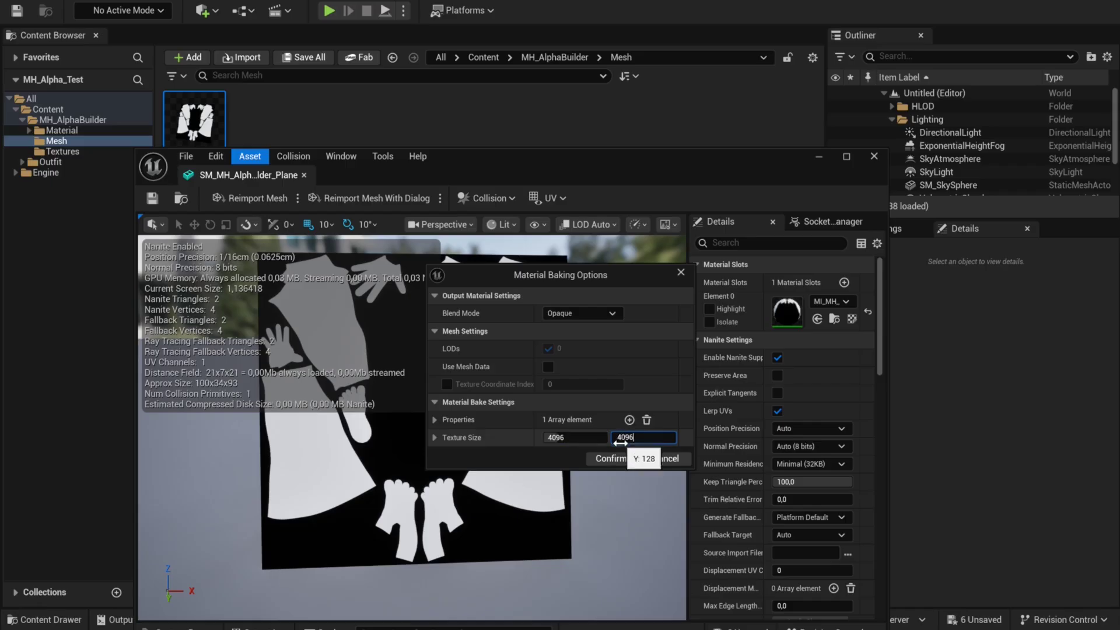
left_click(628, 464)
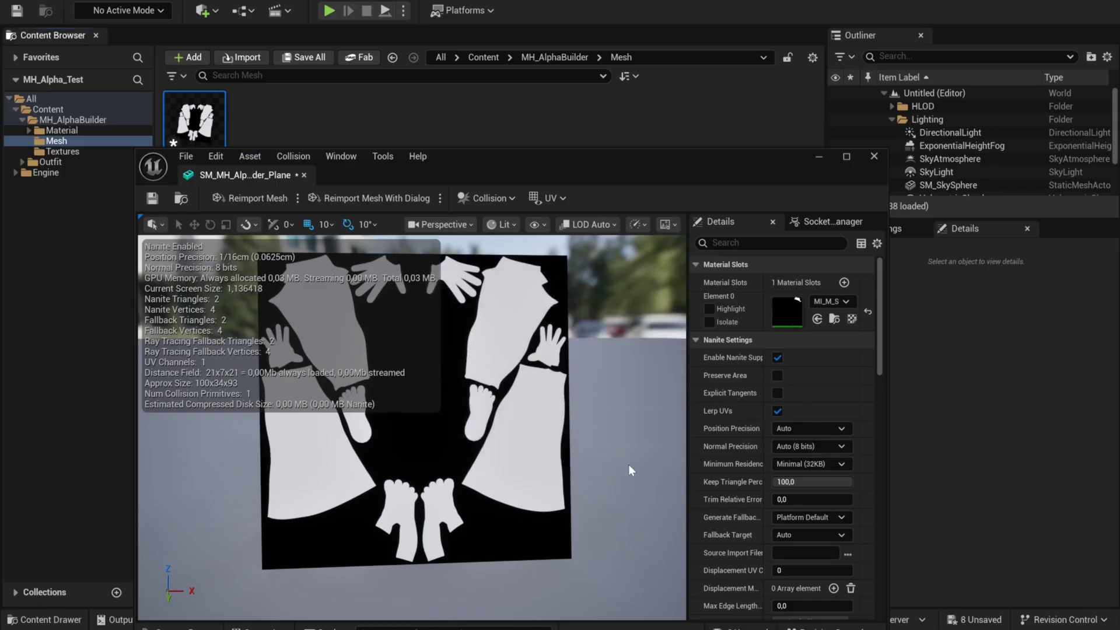
left_click_drag(630, 462, 621, 469)
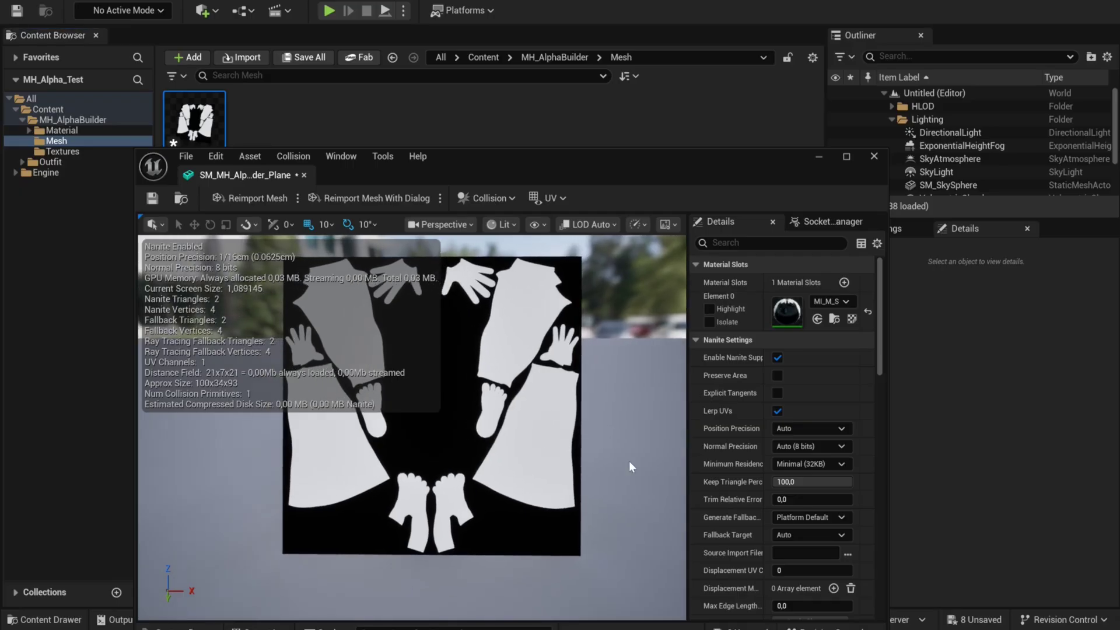
Copy the BaseColorTexture of the plane's baked material instance and paste it into the Content folder
left_click(793, 313)
double_click(794, 313)
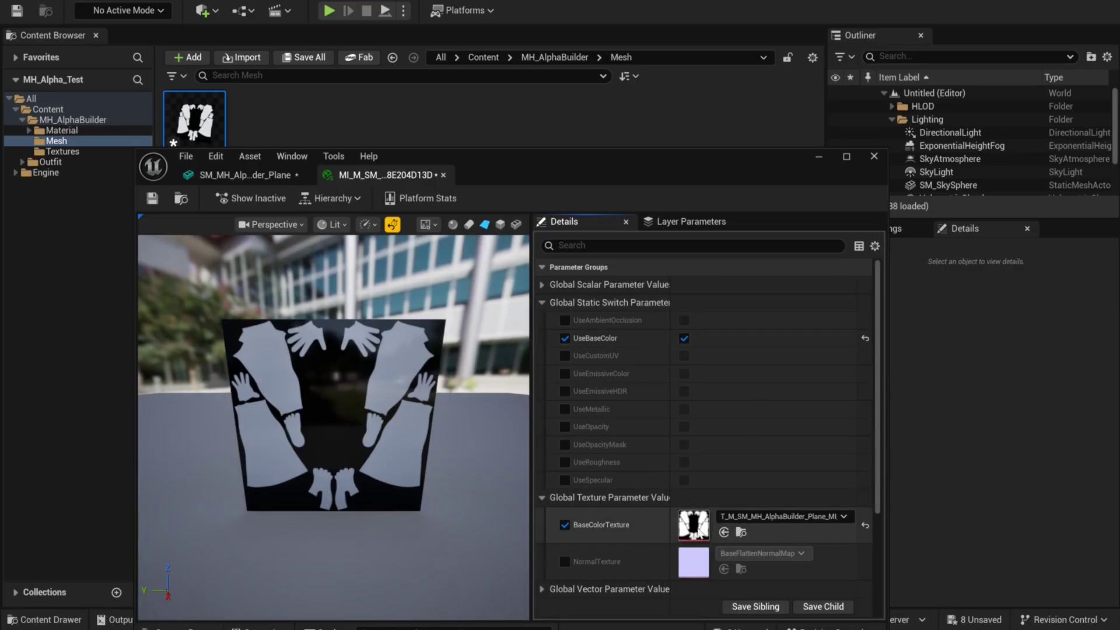
right_click(695, 519)
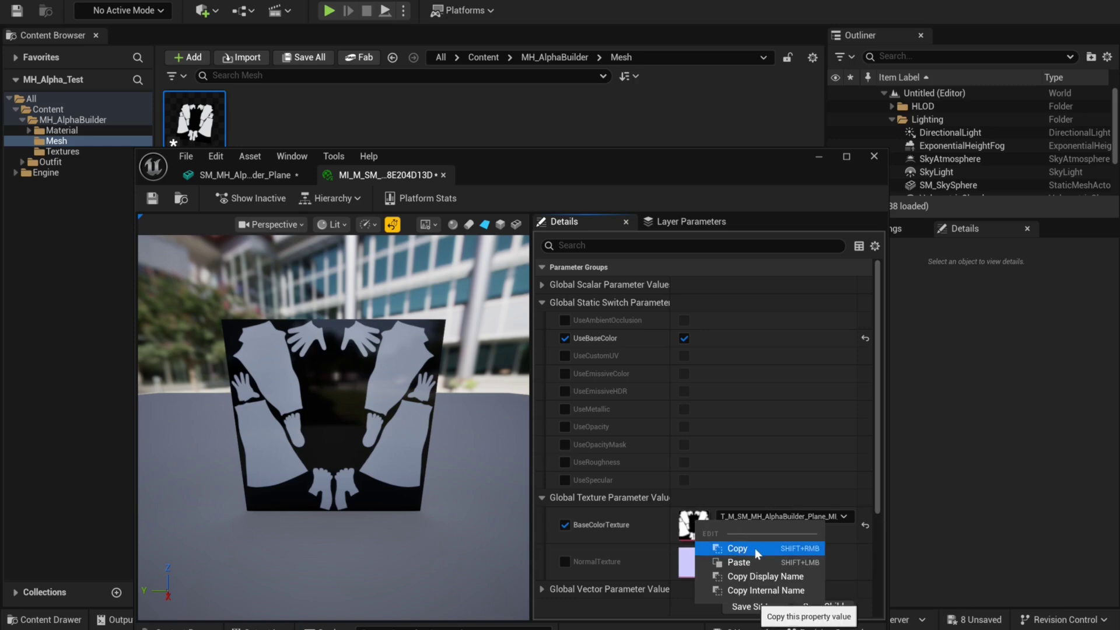
left_click(788, 549)
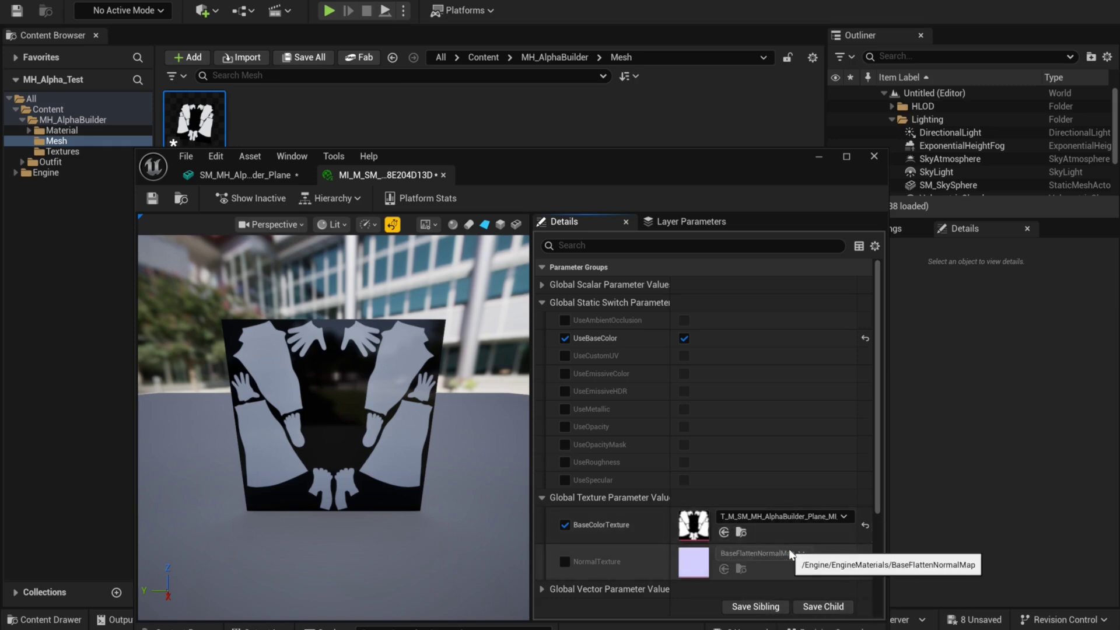
left_click(875, 156)
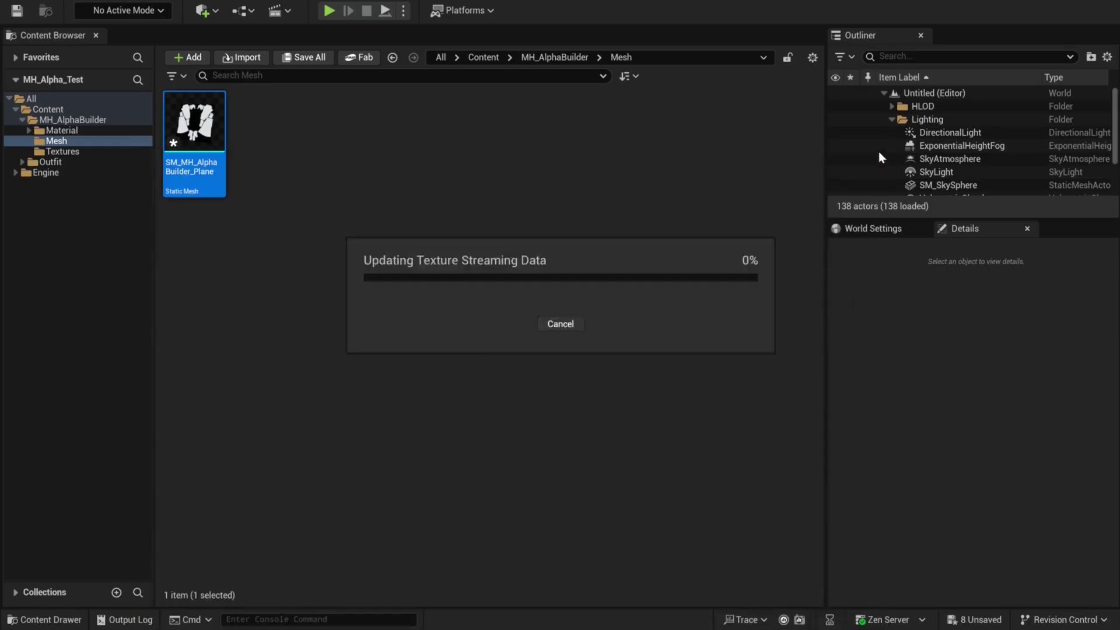
left_click(75, 109)
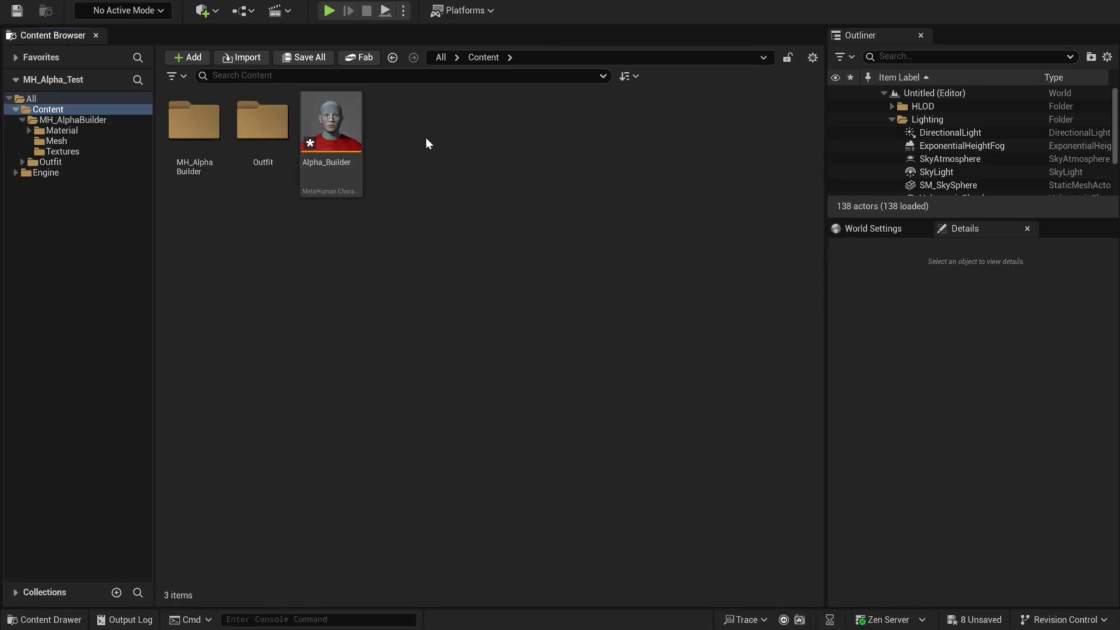
key("ctrl+v")
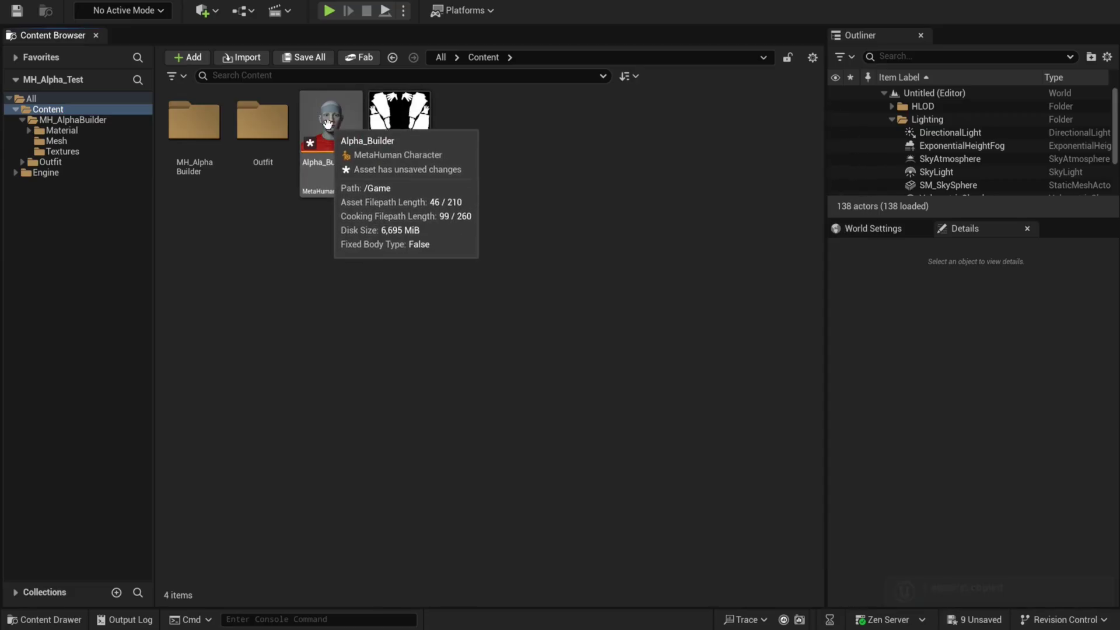
Open the Alpha_Builder MetaHuman character and bring up the wardrobe item properties of WI_OA_Shorts from its outfit clothing
left_click(327, 123)
double_click(328, 124)
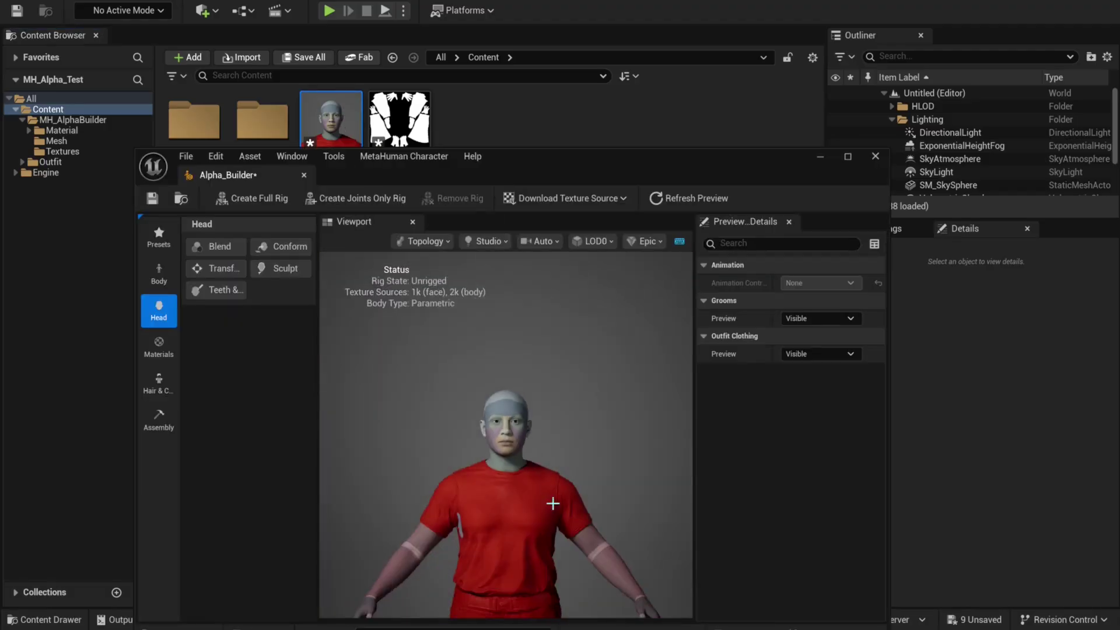
middle_click_drag(553, 504, 556, 365)
mouse_move(481, 494)
left_mouse_down()
mouse_move(645, 493)
mouse_move(490, 483)
mouse_move(482, 493)
left_mouse_up()
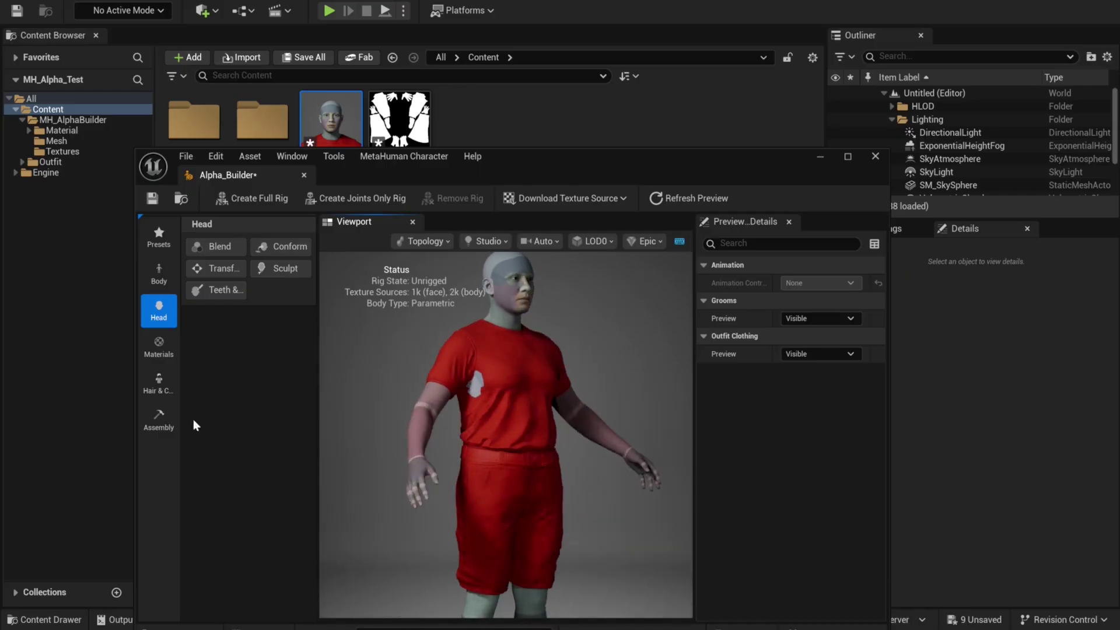
left_click(160, 386)
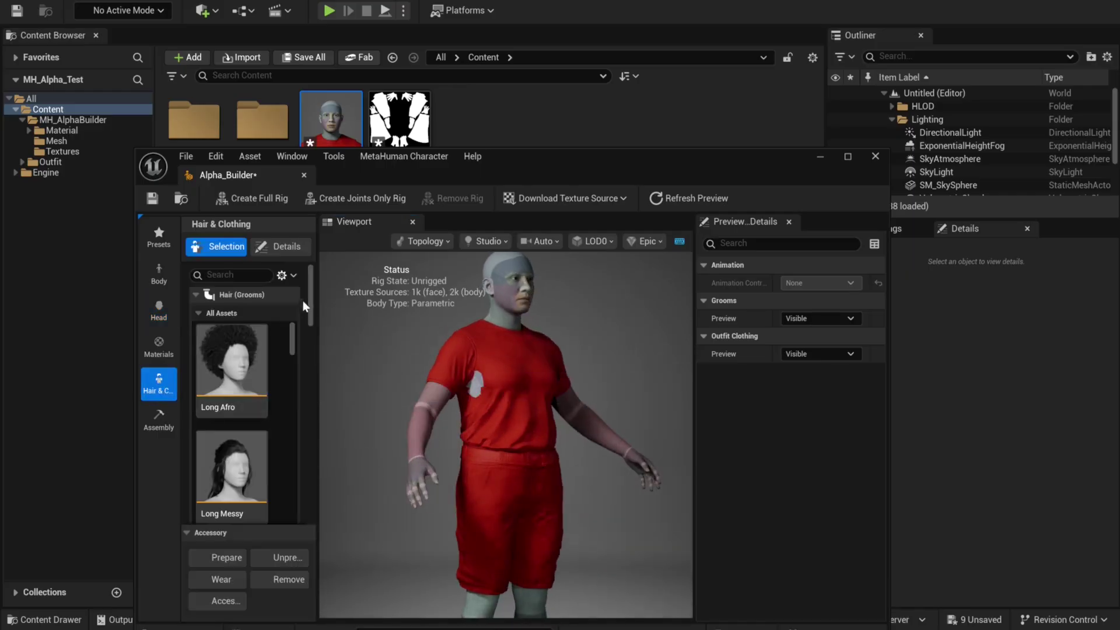
left_click_drag(302, 303, 305, 494)
scroll(290, 331, "down", 5)
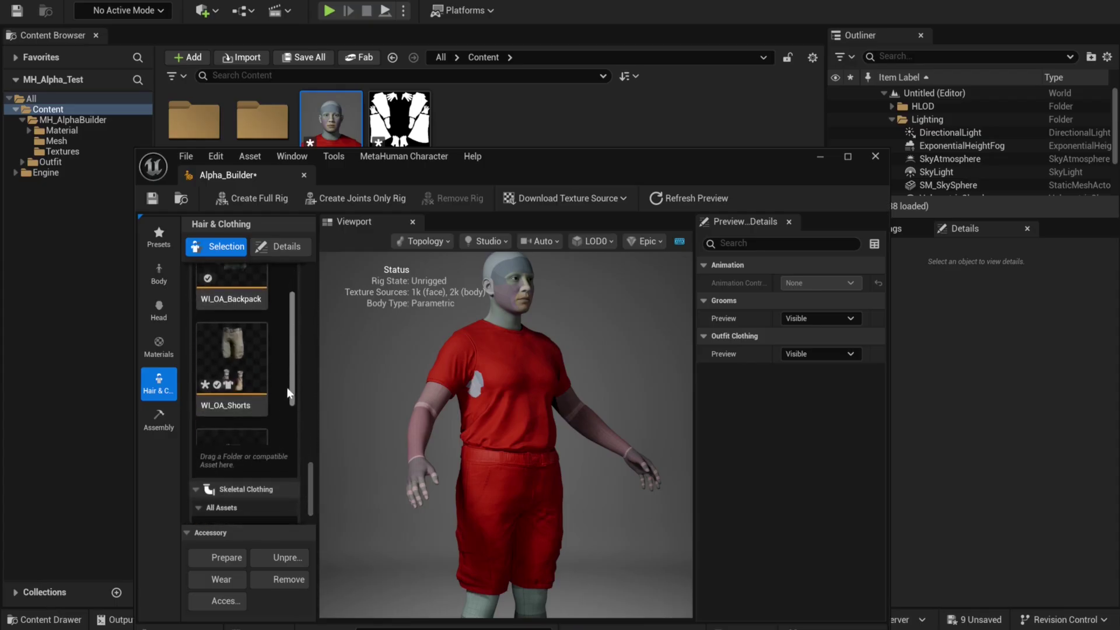
left_click(248, 308)
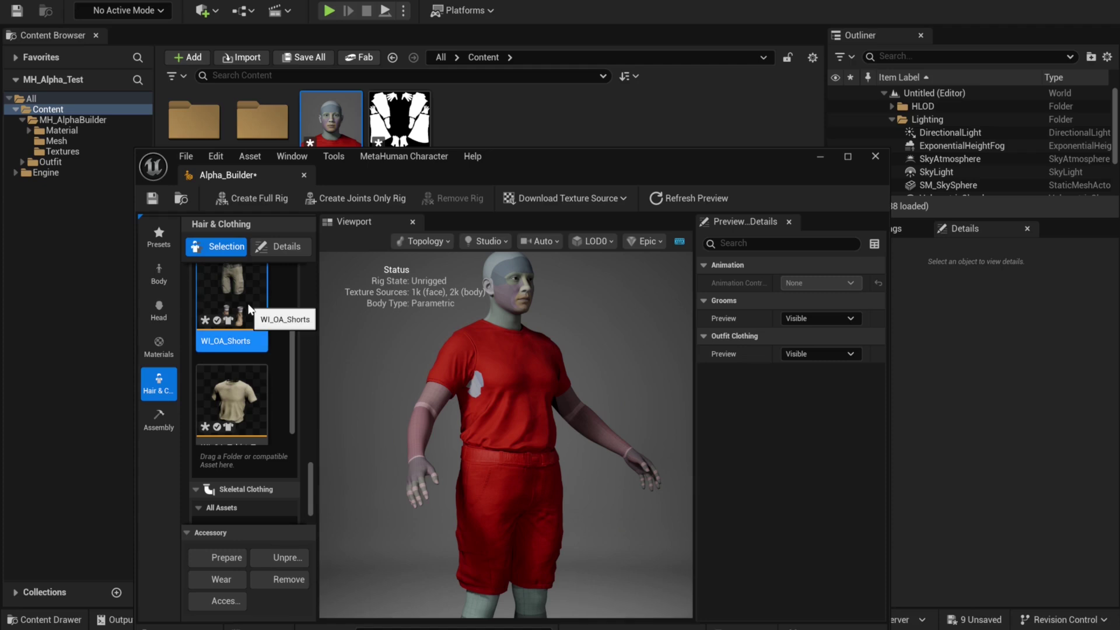
left_click(216, 606)
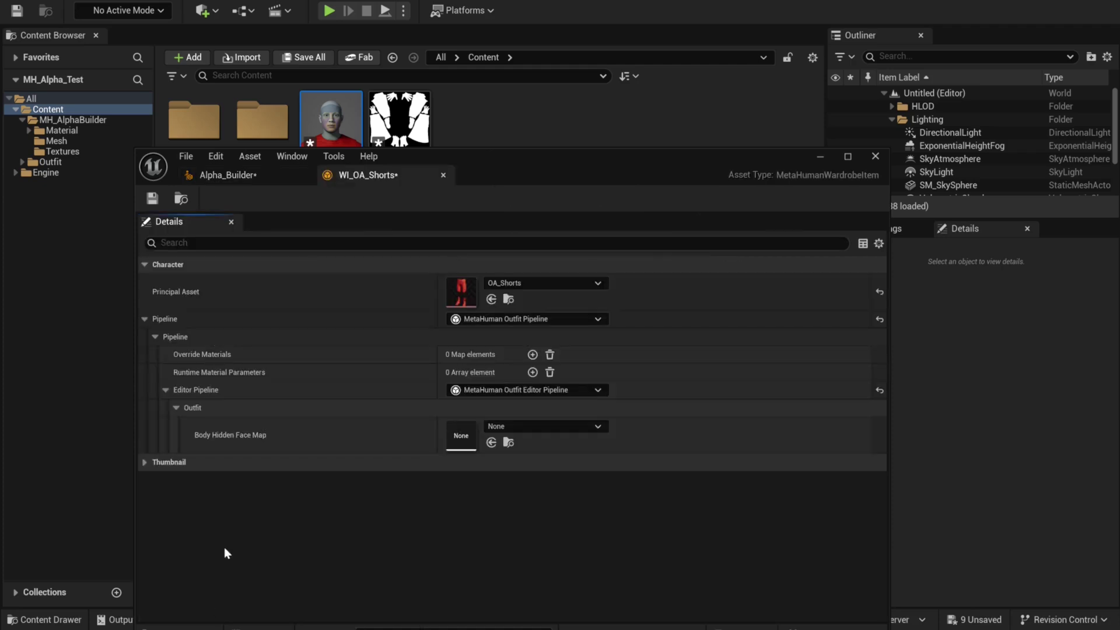
Open the WI_OA_Tshirt_Tucked wardrobe item, assign the baked mask texture as its Body Hidden Face Map, and save it
left_click(223, 181)
left_click(223, 396)
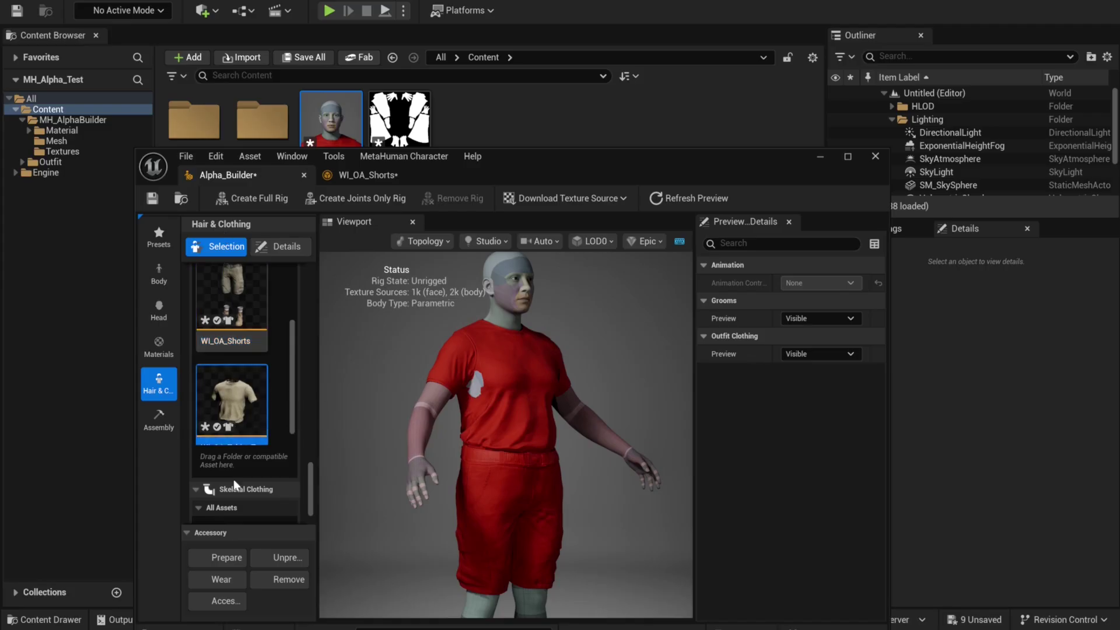
left_click(228, 606)
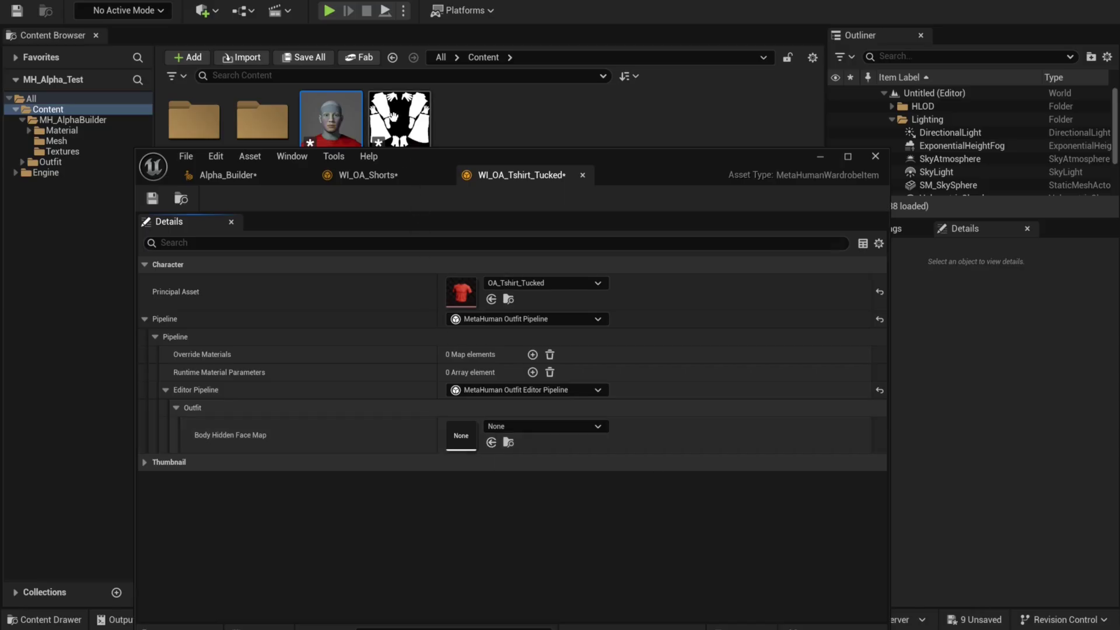
left_click_drag(399, 119, 464, 433)
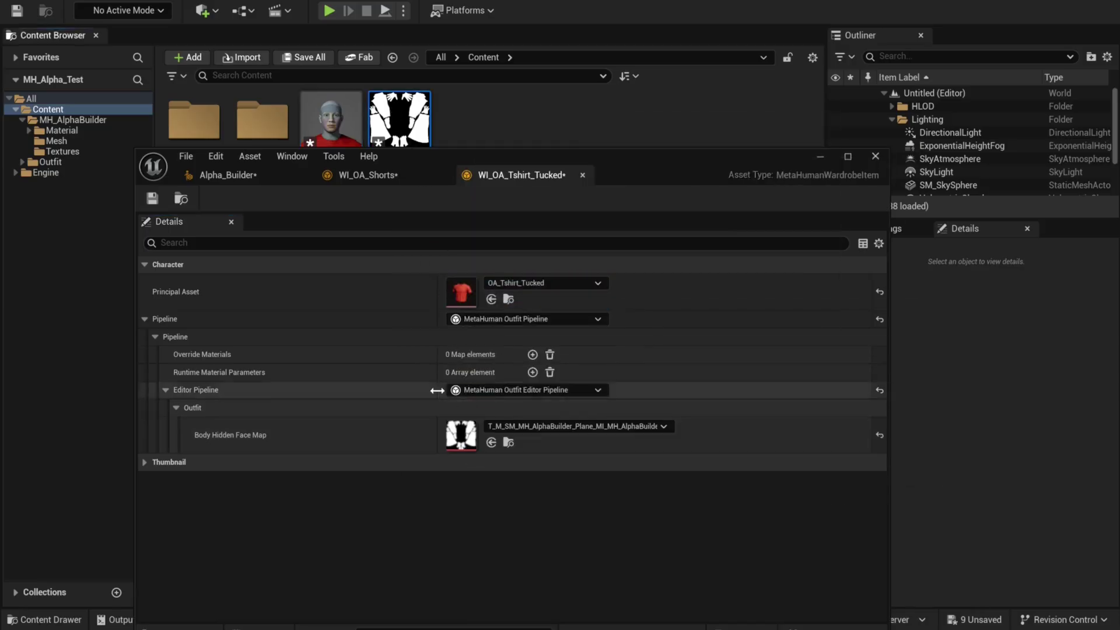
left_click(154, 199)
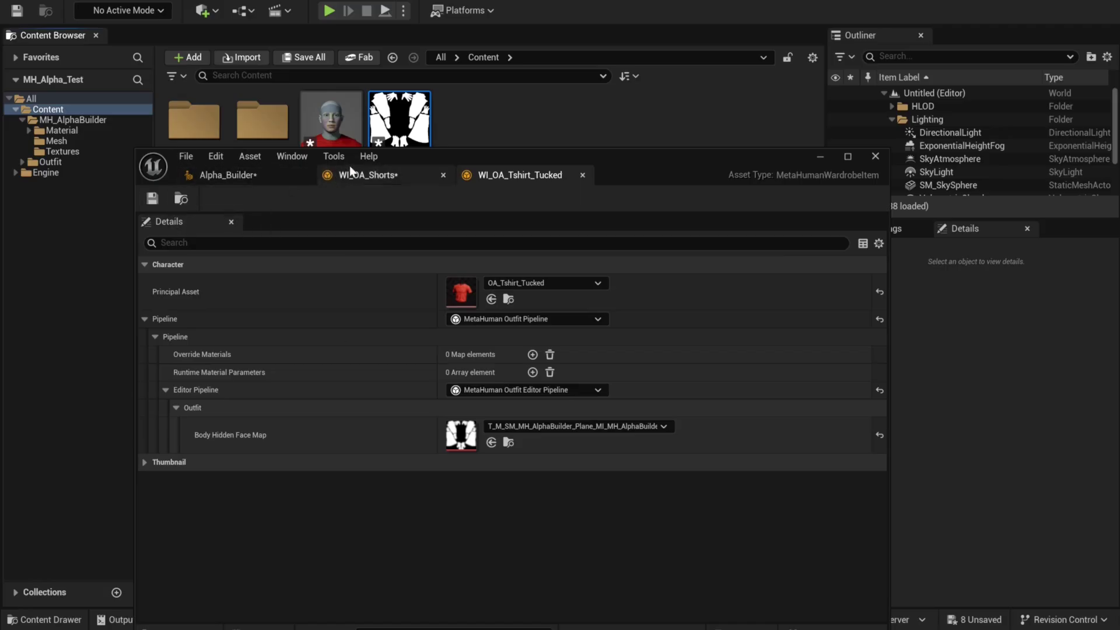
Assign the baked mask texture as the Body Hidden Face Map of WI_OA_Shorts and save the wardrobe item
left_click(397, 170)
left_click_drag(400, 119, 462, 435)
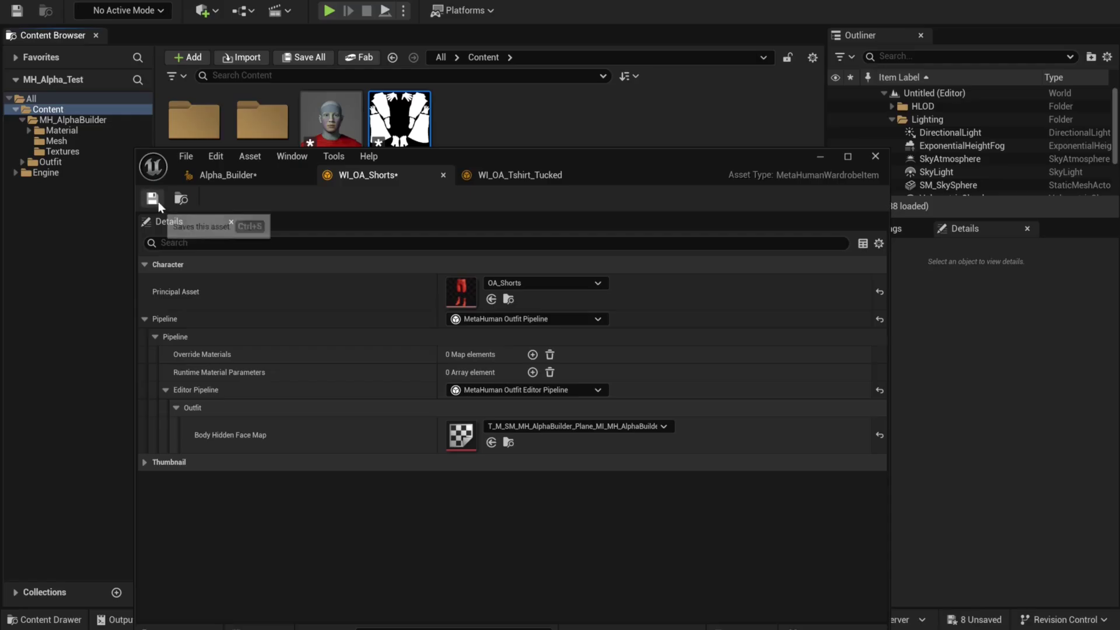
left_click(153, 199)
Take the T-shirt and shorts off the Alpha_Builder character, put both back on, and check the body for clipping
left_click(245, 177)
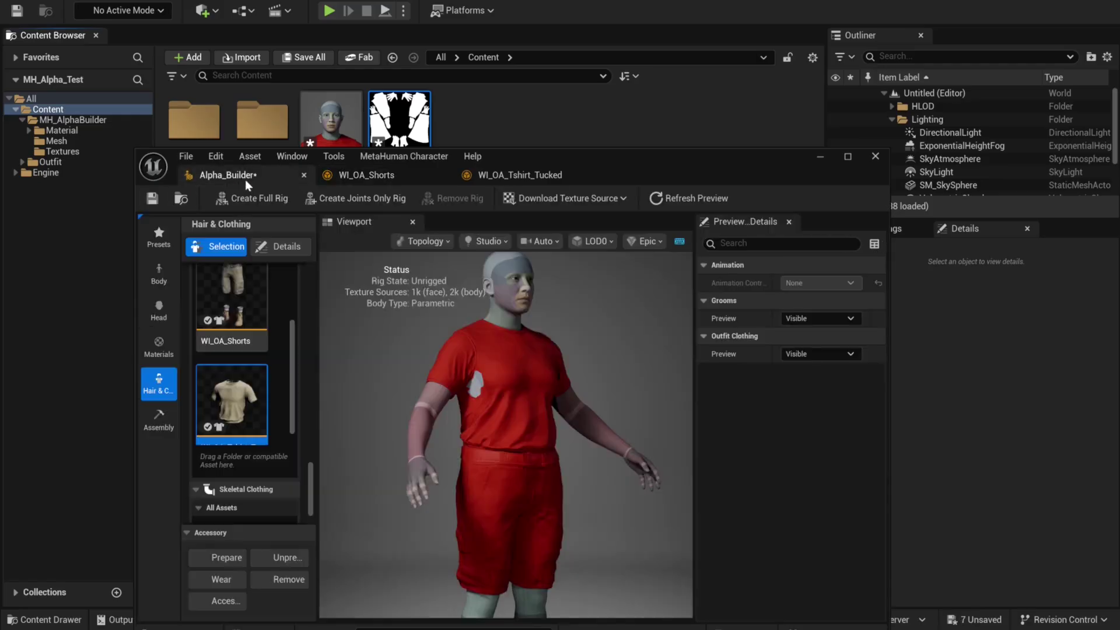
left_click(257, 387)
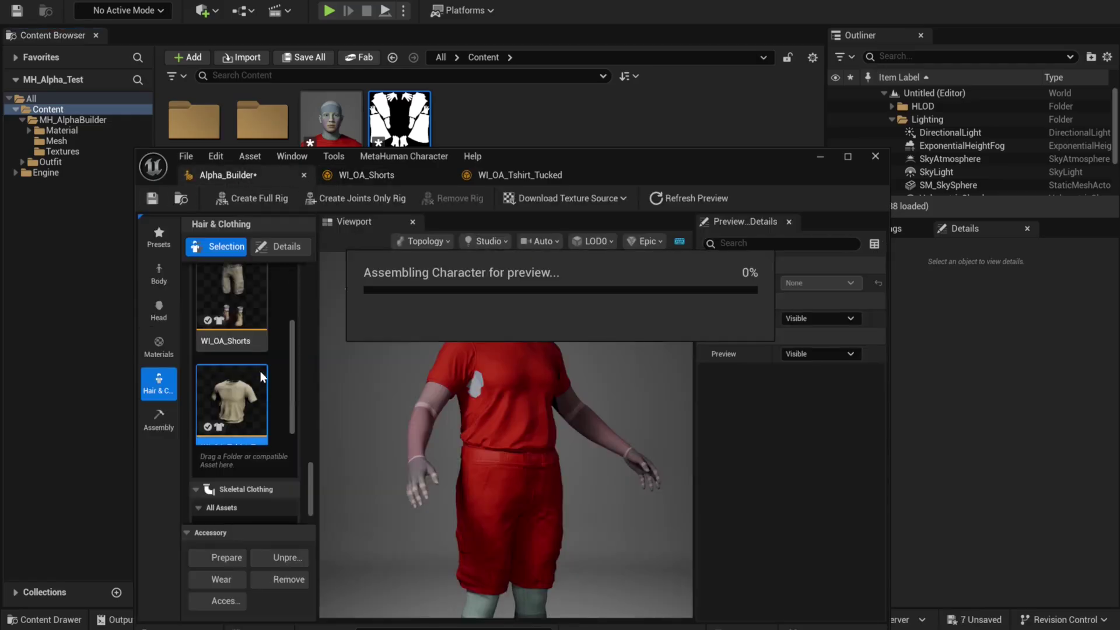
scroll(260, 313, "down", 2)
scroll(274, 315, "up", 2)
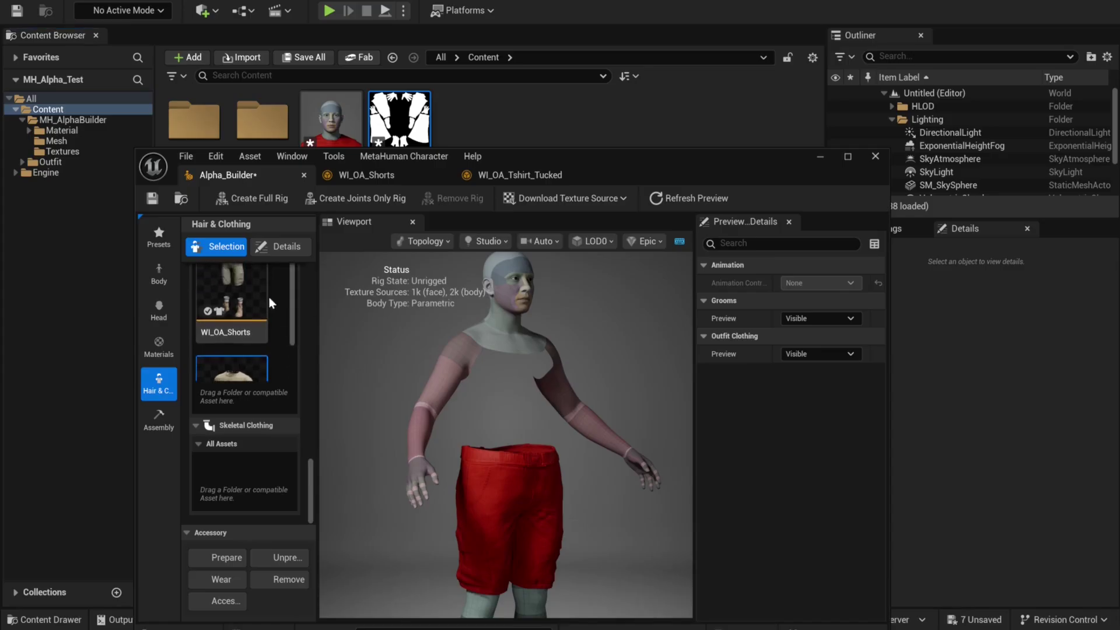
left_click(245, 280)
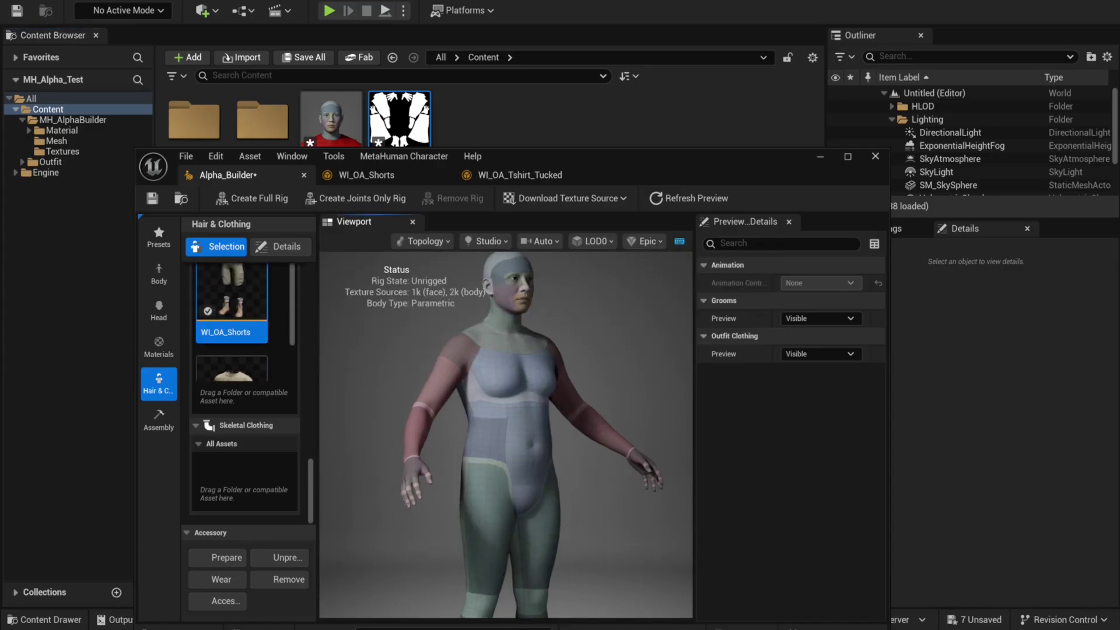
left_click(227, 288)
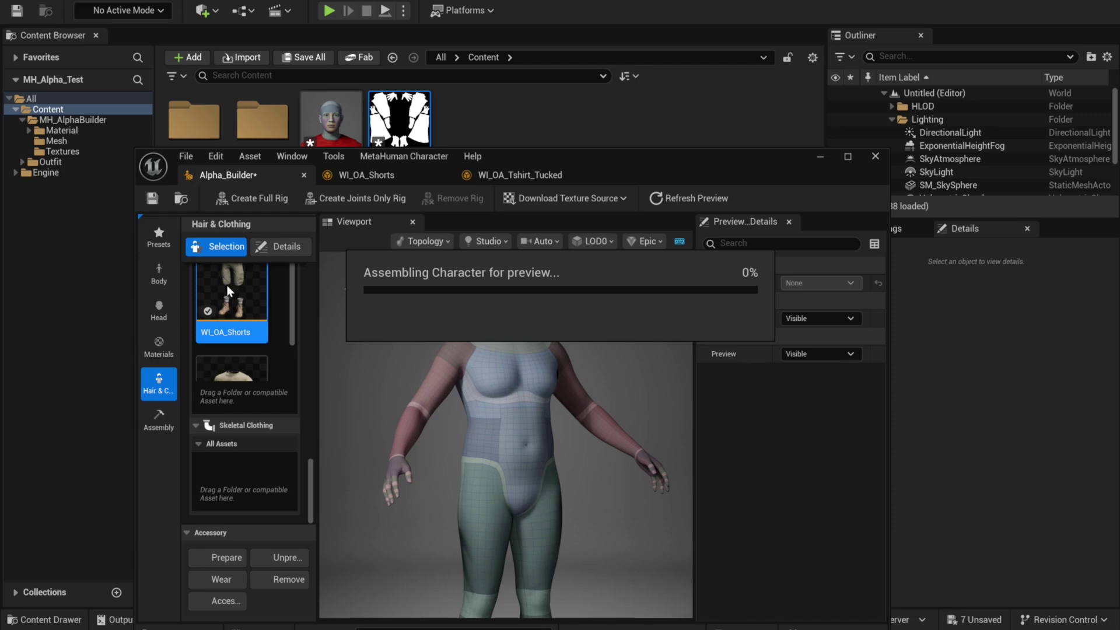
left_click(245, 369)
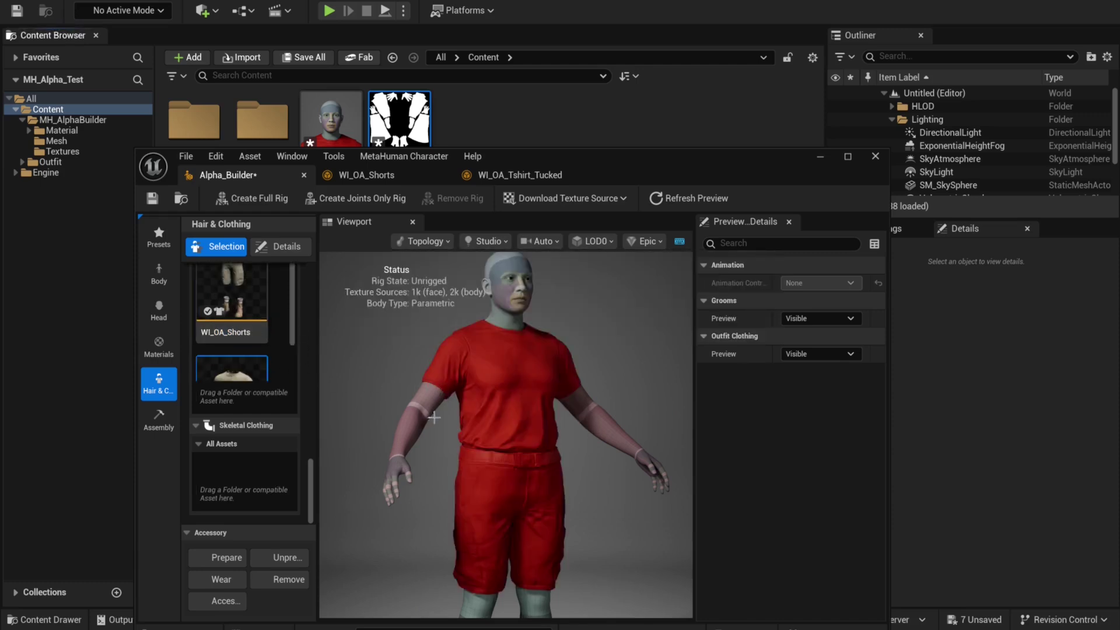
left_click_drag(437, 428, 618, 428)
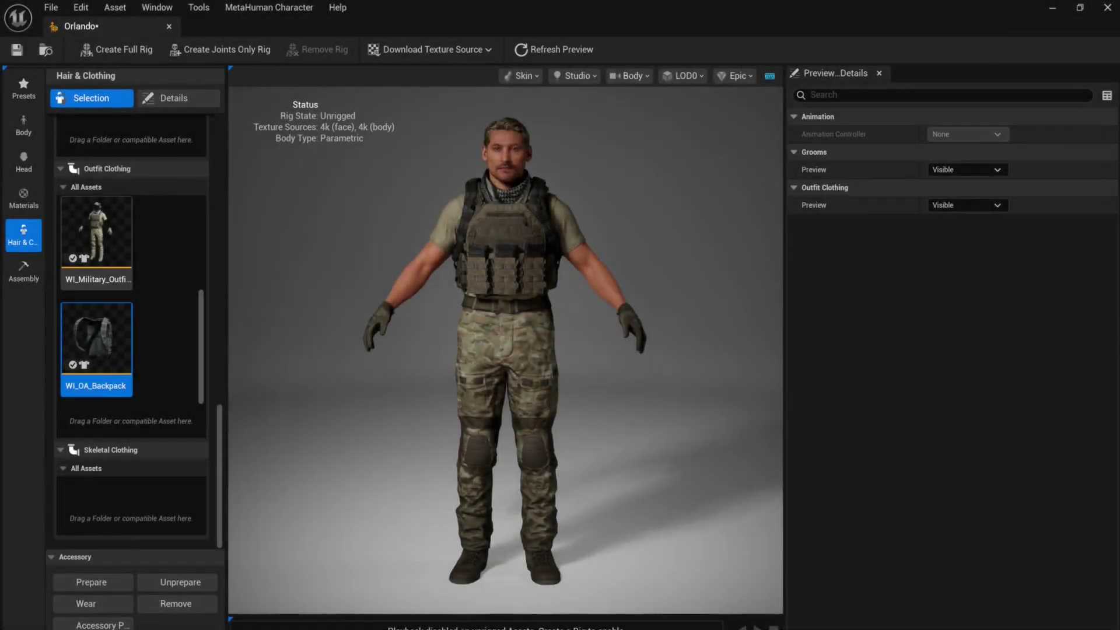
Create the full rig for the Orlando MetaHuman and request its 4k resolution texture sources
mouse_move(505, 350)
left_mouse_down()
mouse_move(426, 350)
mouse_move(501, 350)
left_mouse_up()
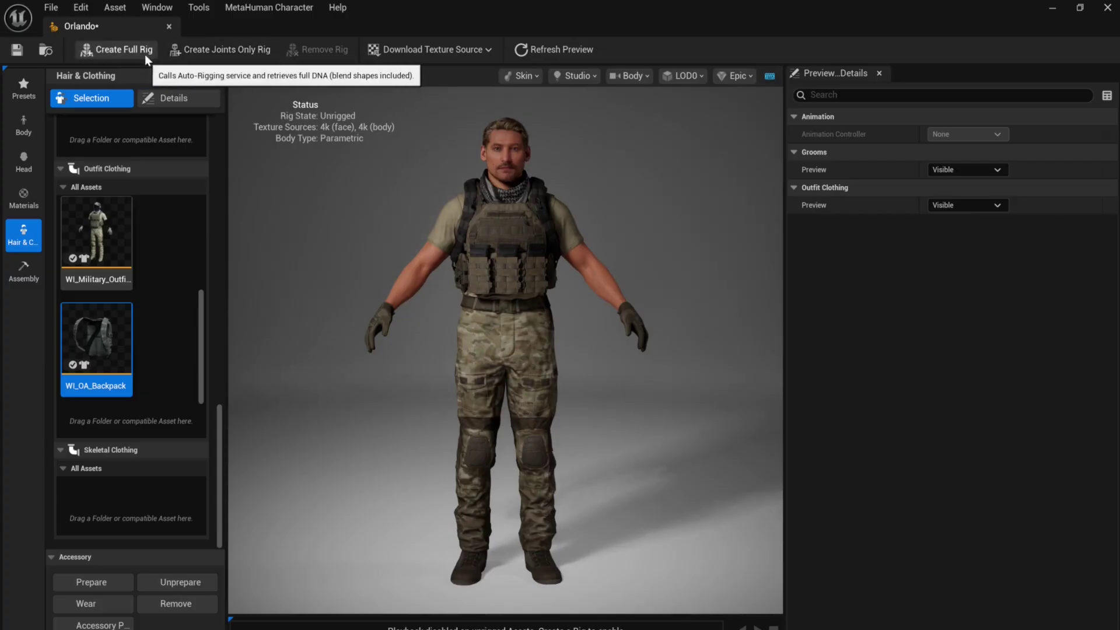
left_click(111, 55)
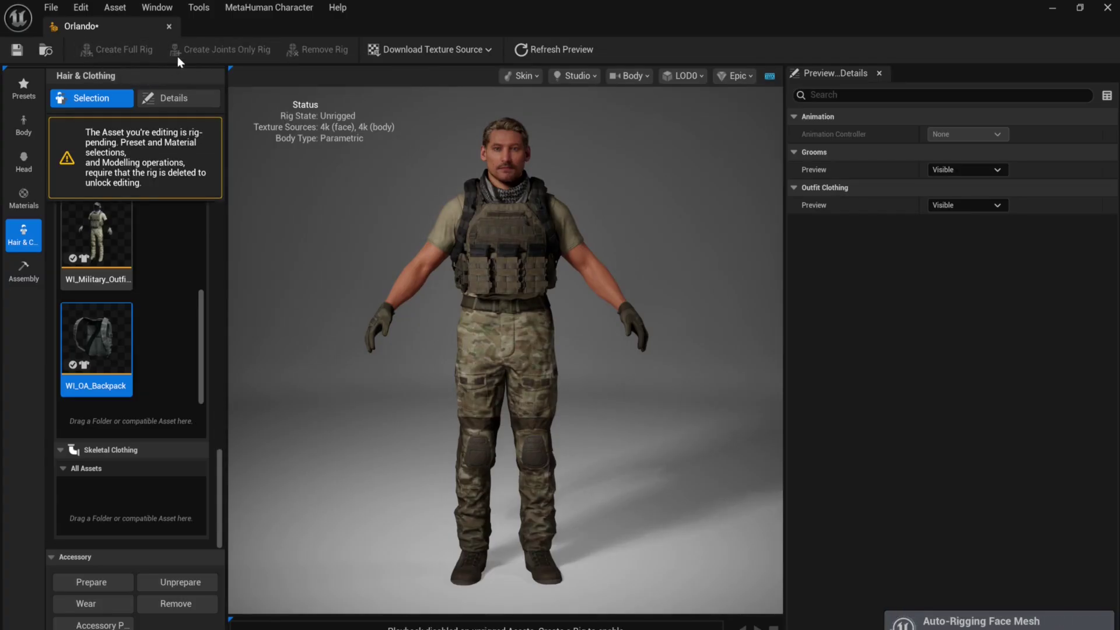
left_click(446, 56)
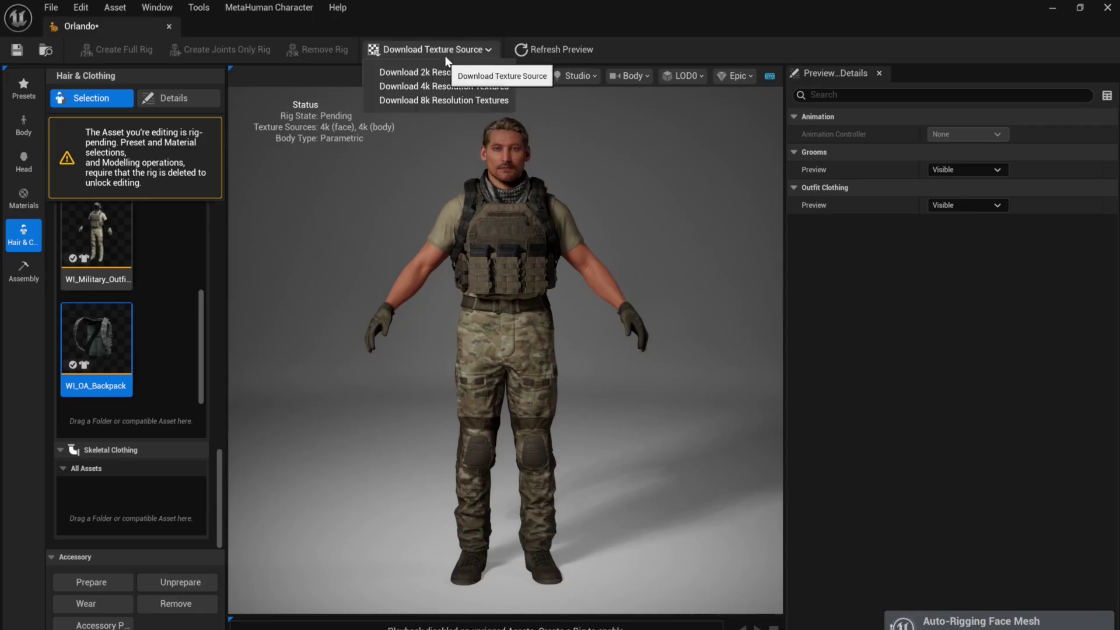
left_click(447, 86)
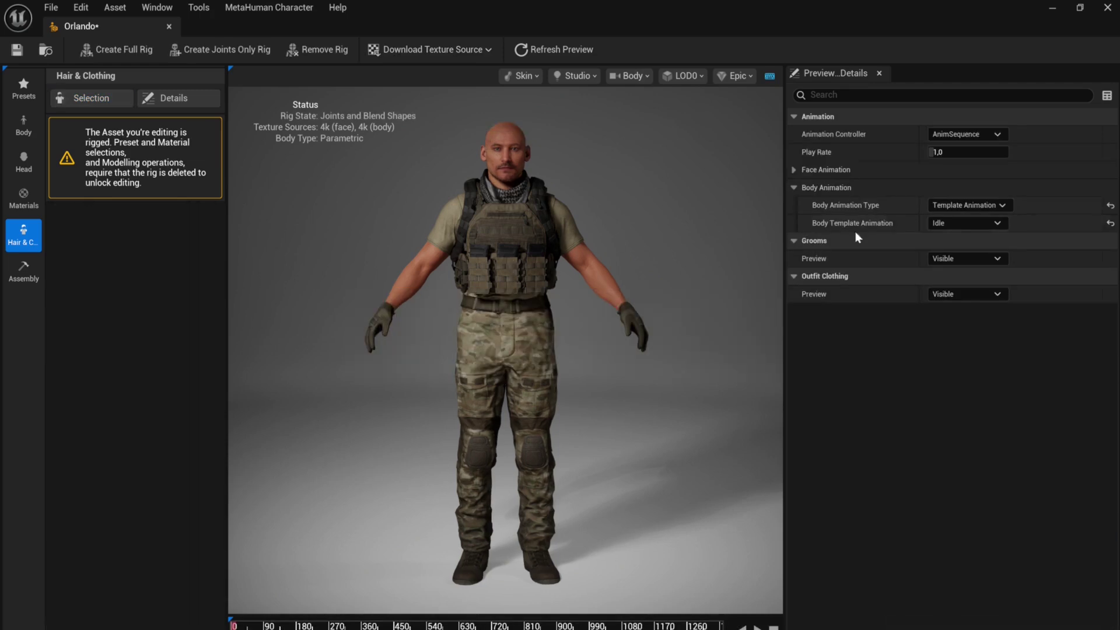
Preview Orlando with the BodyROM body template animation, assemble the character as UE Cine (Complete), and close its editor
left_click(981, 222)
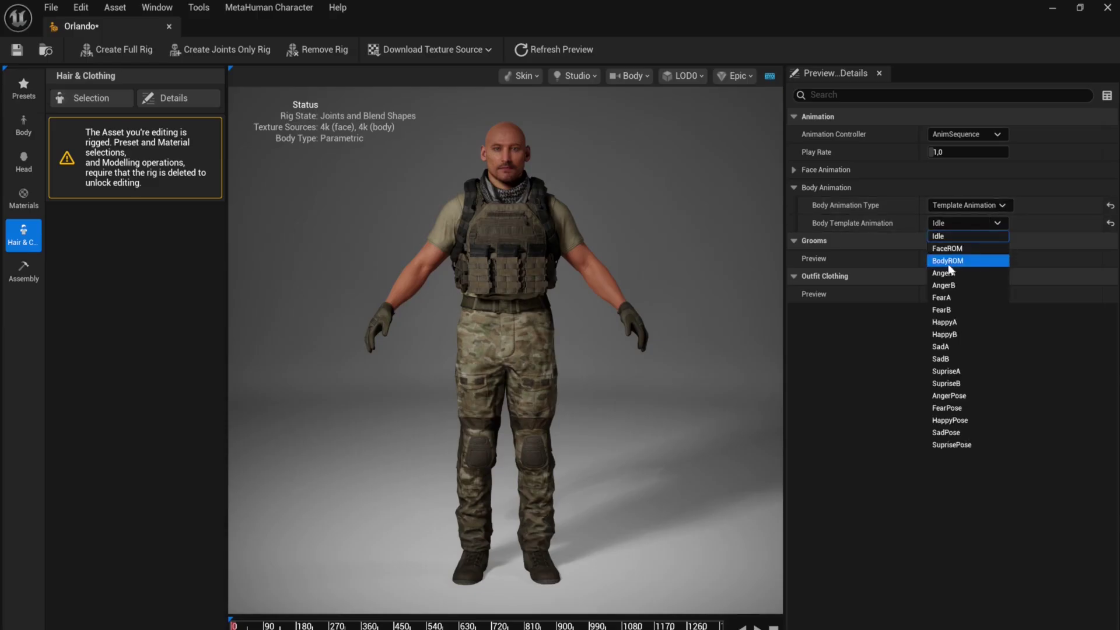
left_click(982, 267)
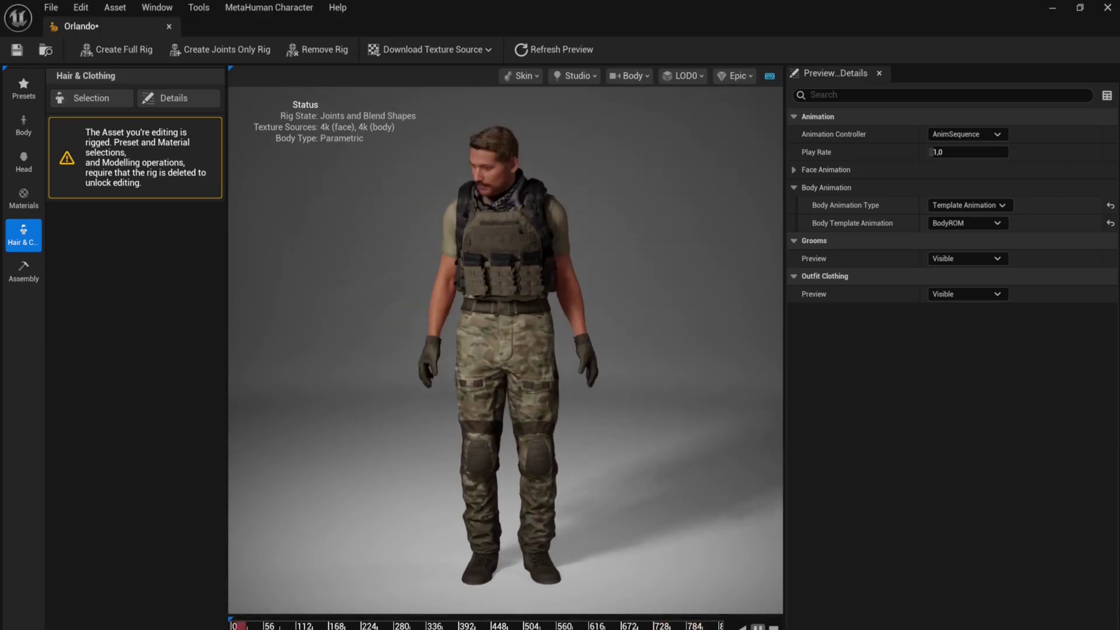
left_click(17, 274)
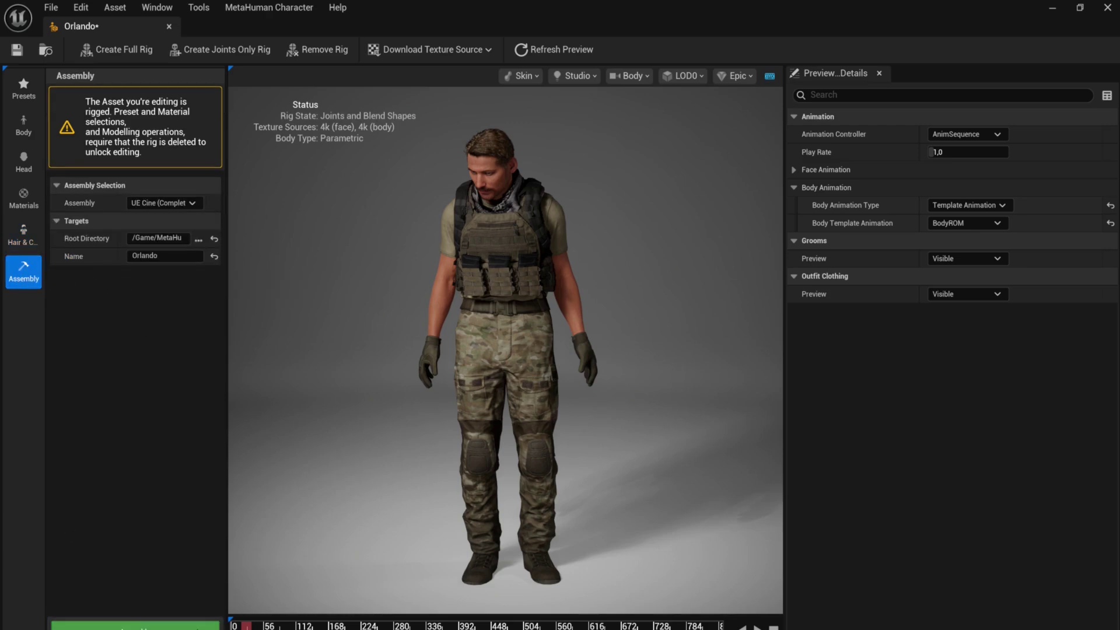
left_click(197, 628)
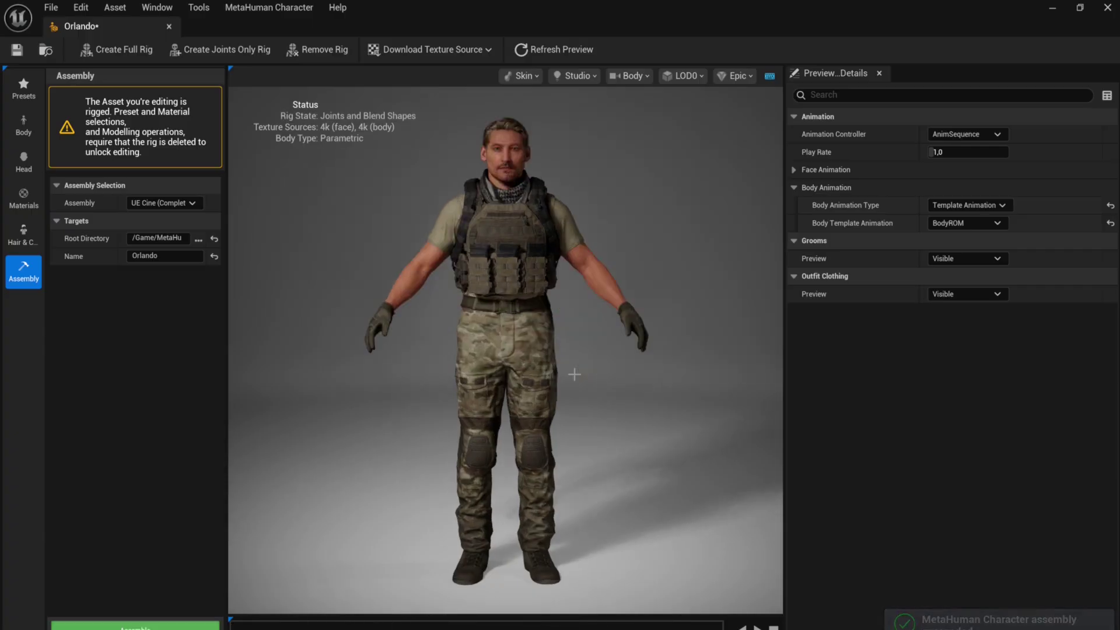
left_click(1107, 7)
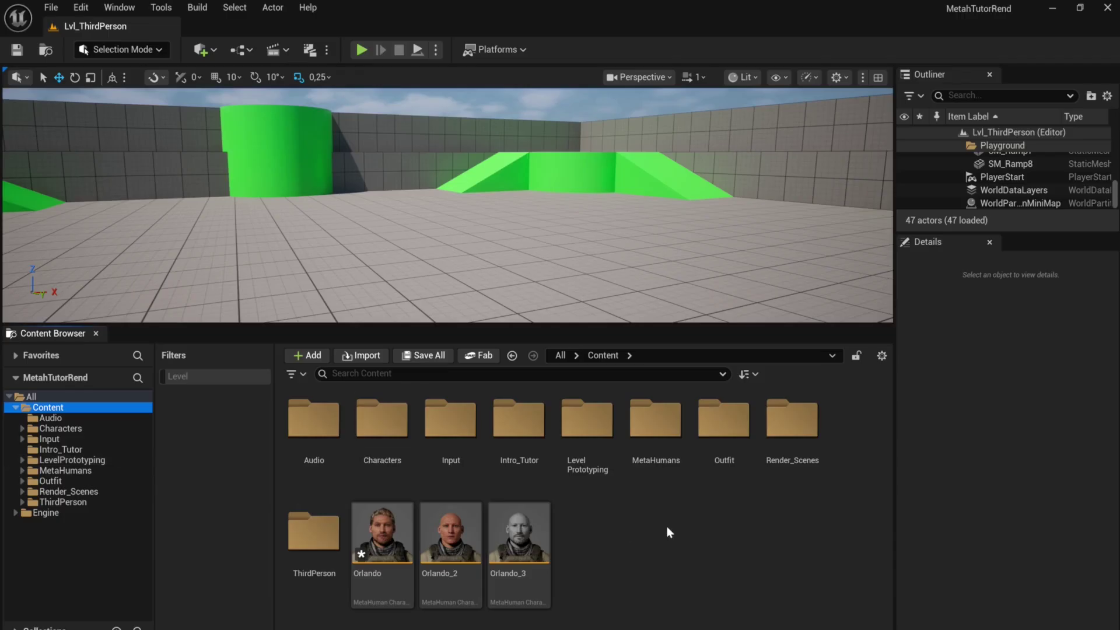
Open the BP_Orlando blueprint from the MetaHumans/Orlando folder and open the Orlando_Outfits skeletal mesh assigned to its clothing component
left_click(66, 470)
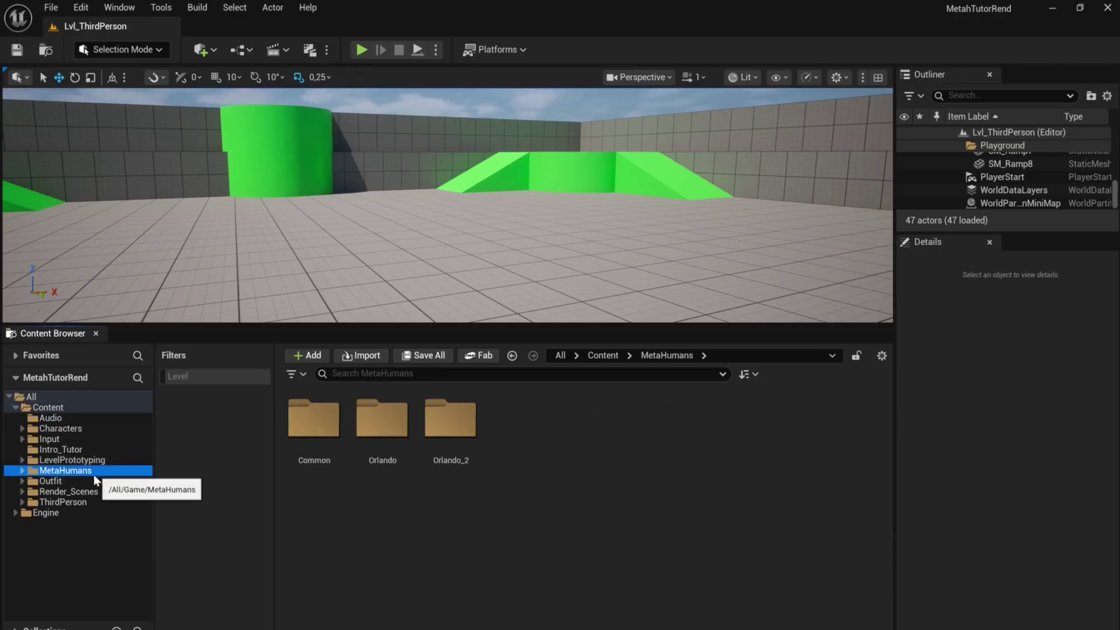
left_click(23, 470)
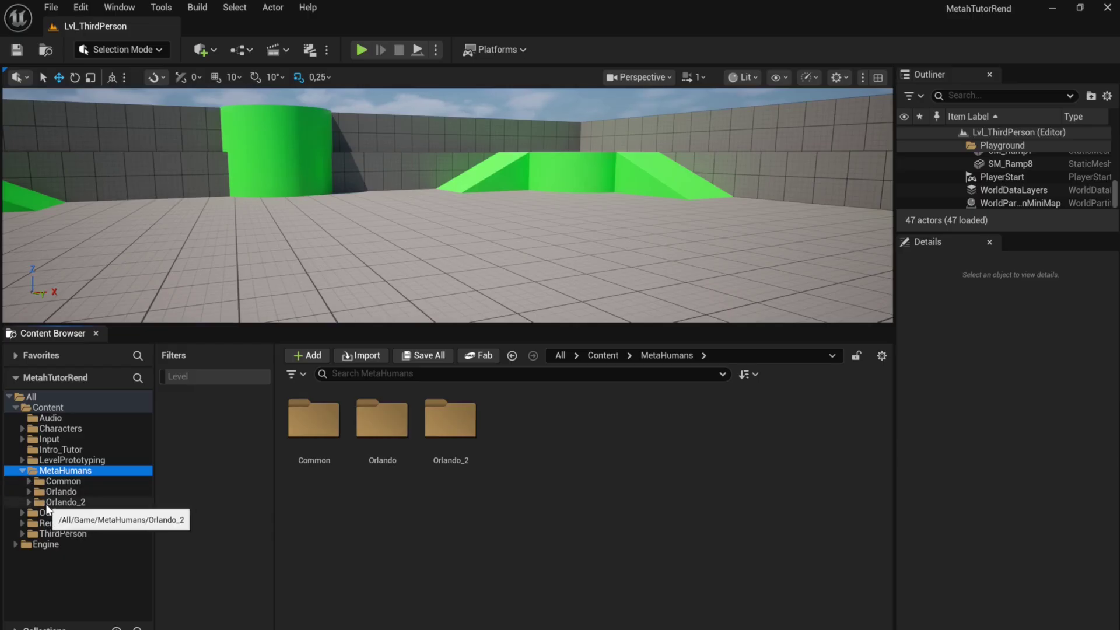
left_click(98, 493)
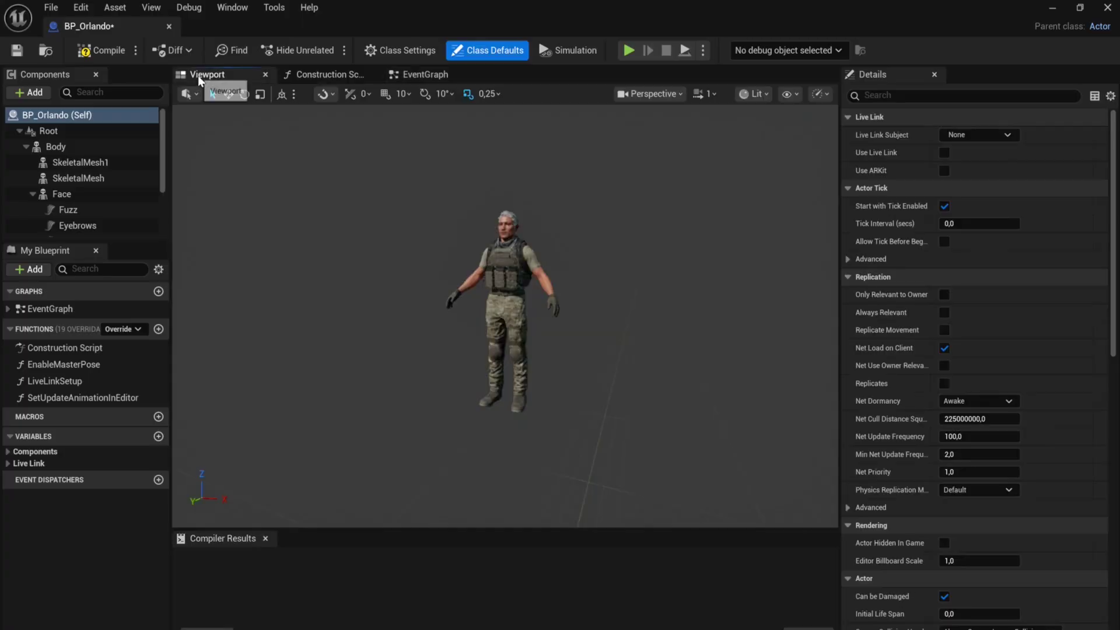
scroll(518, 233, "up", 5)
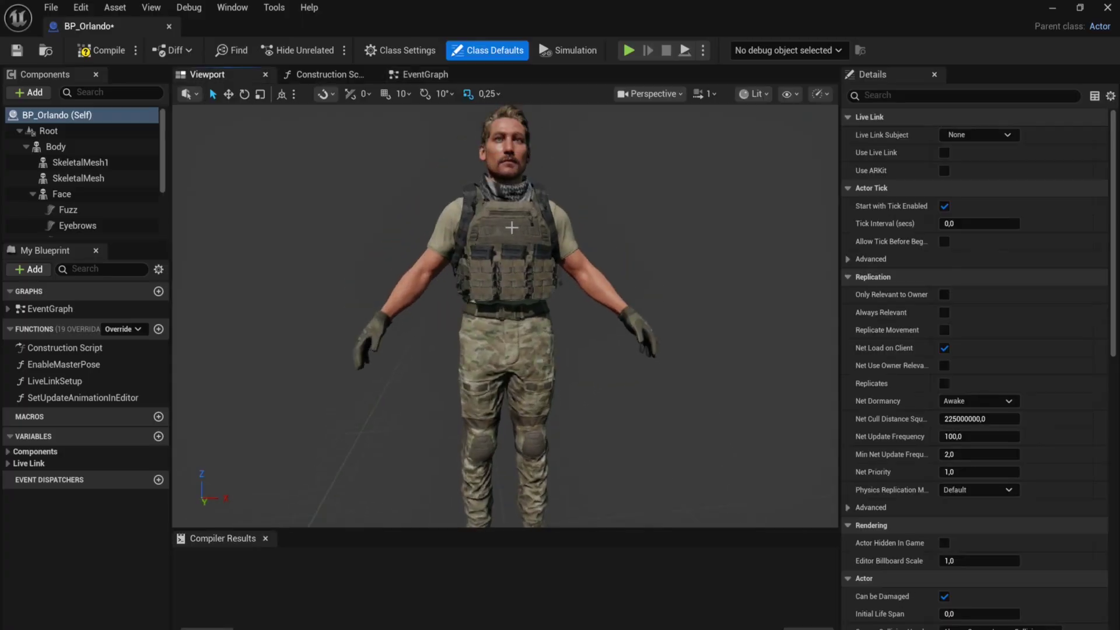
left_click(513, 229)
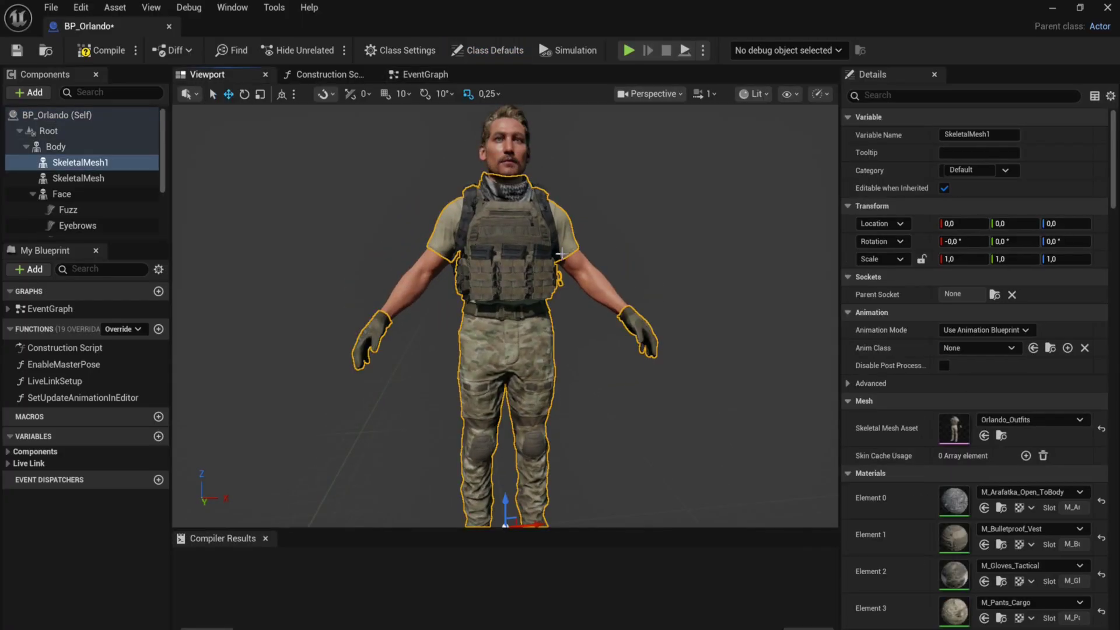
double_click(954, 431)
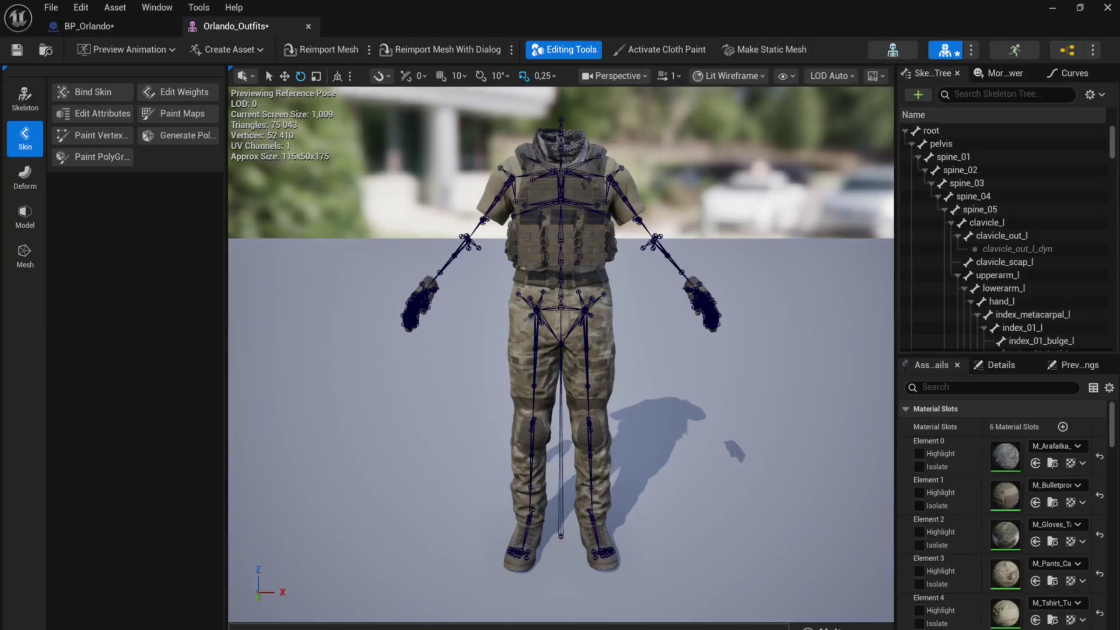
Rotate the head and neck_01 bones of Orlando_Outfits to test how the scarf deforms
middle_click_drag(544, 156, 555, 138)
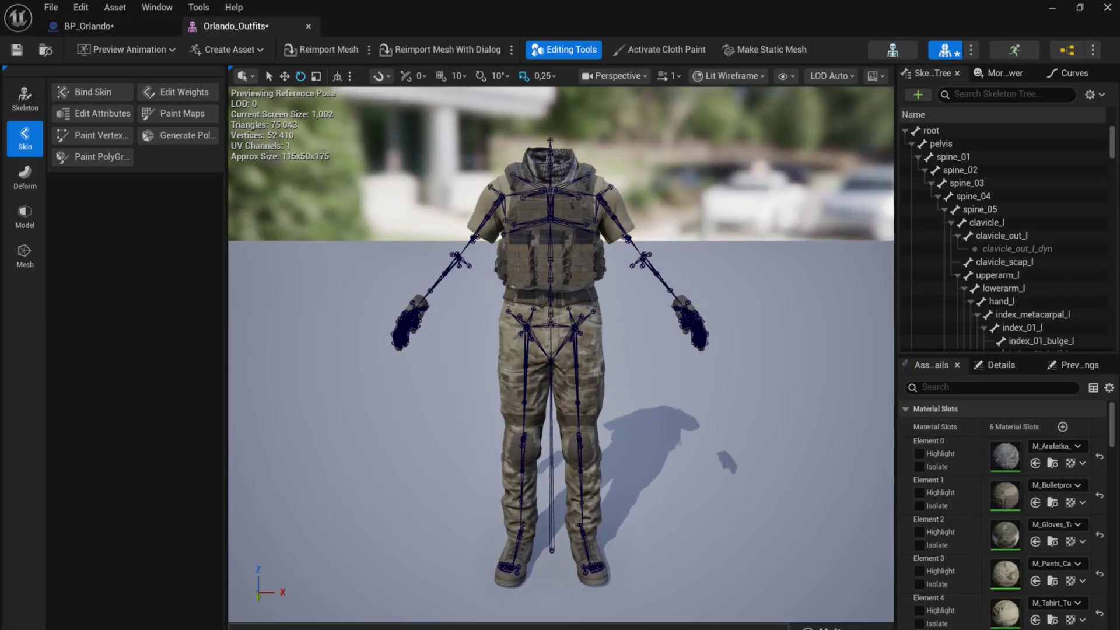
left_click(550, 141)
mouse_move(593, 162)
left_mouse_down("alt")
mouse_move(682, 162)
mouse_move(586, 175)
mouse_move(595, 189)
mouse_move(569, 181)
mouse_move(573, 161)
left_mouse_up("alt")
left_click(595, 183)
left_click(545, 176)
left_click_drag(573, 160, 507, 166, "alt")
left_click_drag(506, 166, 401, 166, "alt")
left_click_drag(641, 178, 620, 200, "alt")
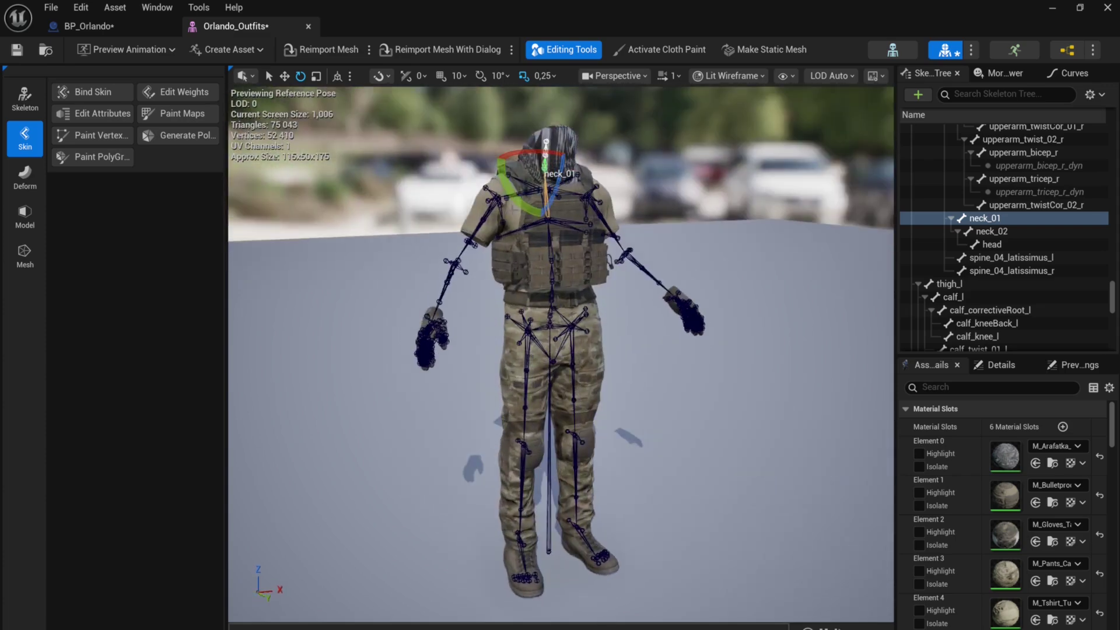
Rotate the upperarm_r bone to raise the right arm slightly above shoulder height
left_click(484, 217)
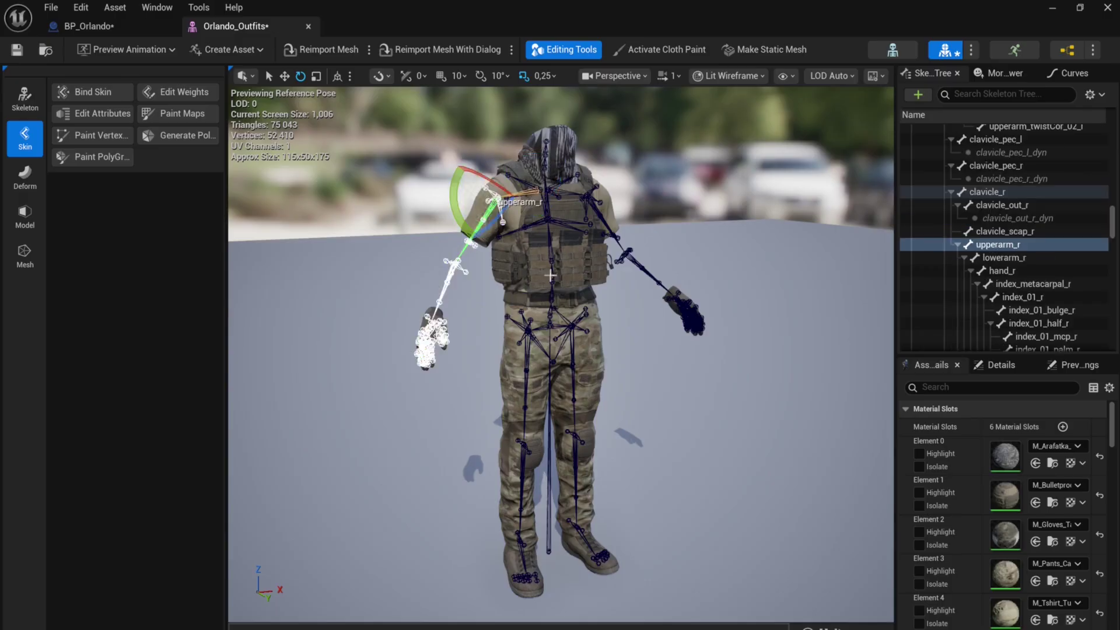
left_click_drag(546, 269, 549, 228, "alt")
left_click_drag(534, 153, 549, 199)
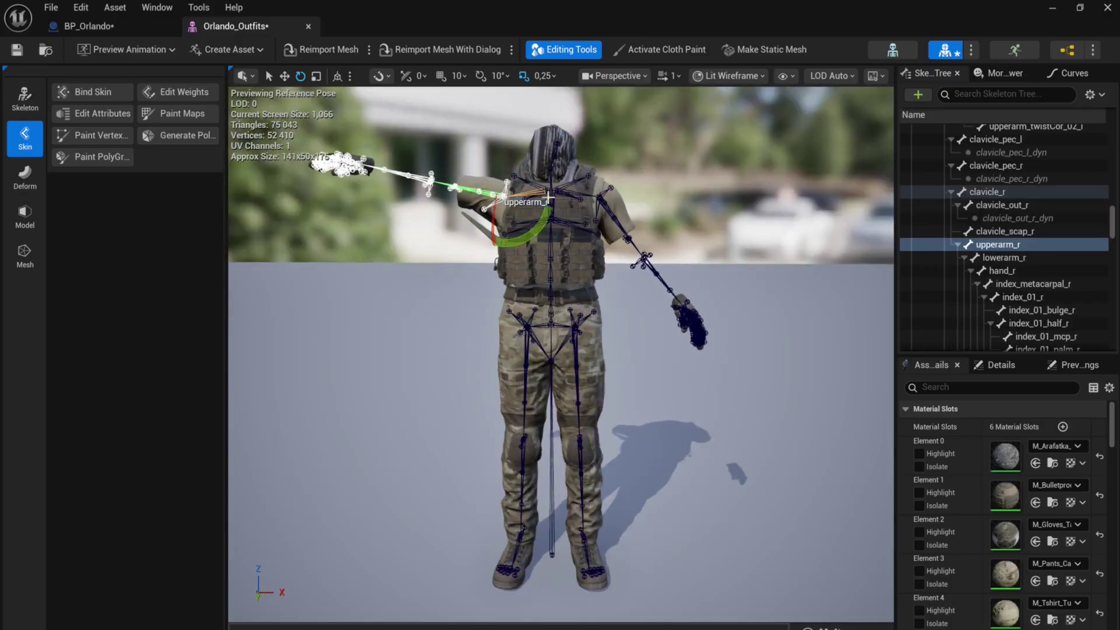
Rotate the spine_04 bone to bend the torso and examine the vest's deformation under the raised arm
left_click(437, 254)
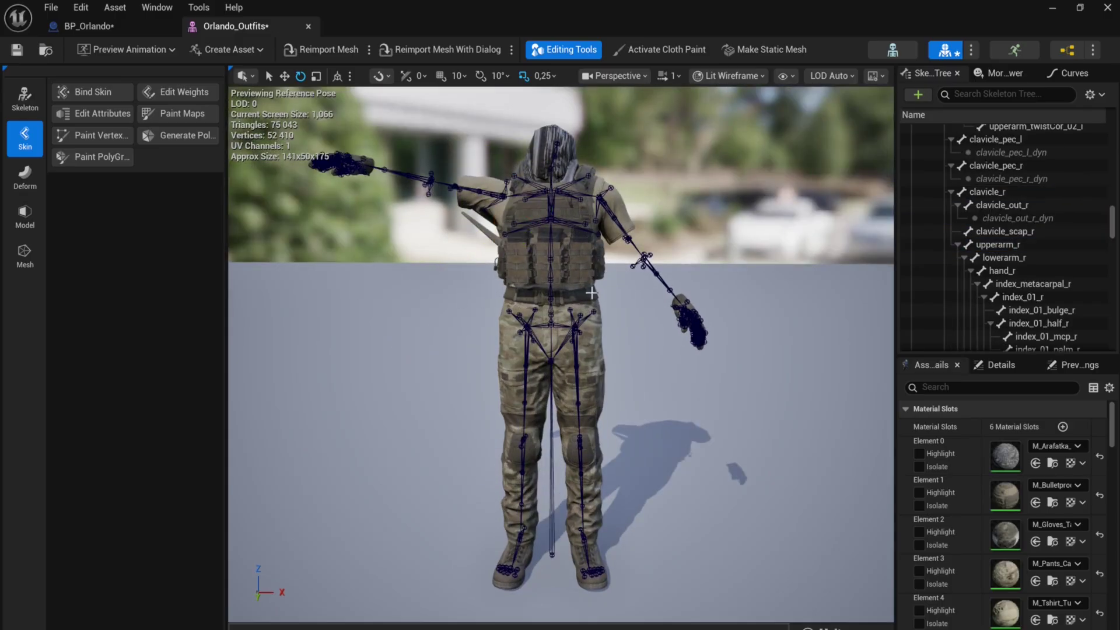
left_click(551, 276)
left_click(545, 257)
left_click(551, 260)
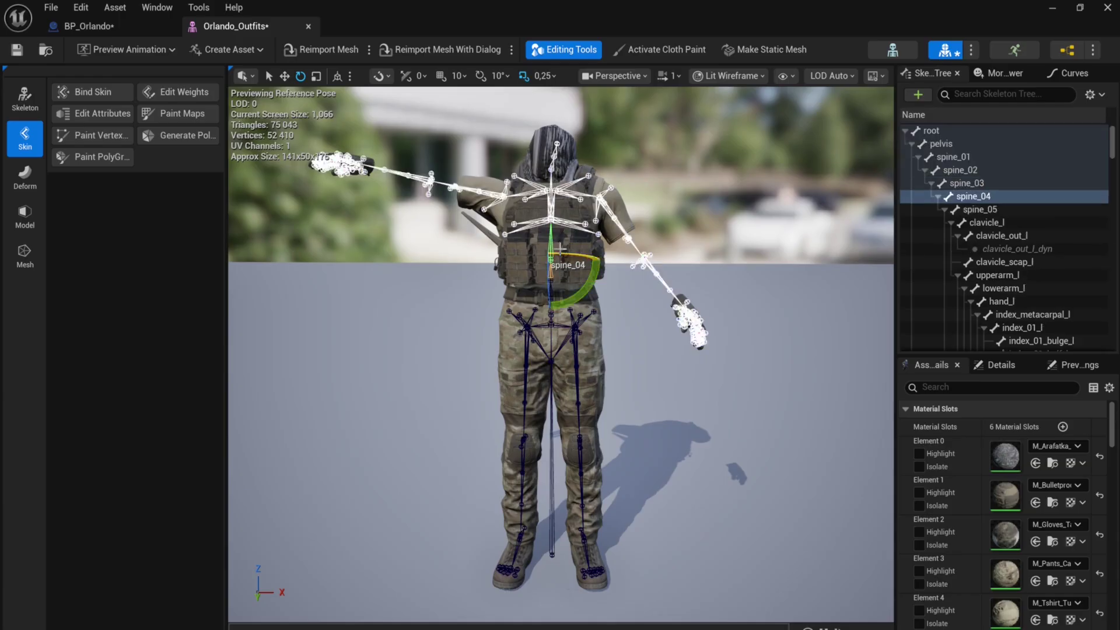
mouse_move(574, 263)
left_mouse_down()
mouse_move(595, 265)
mouse_move(583, 263)
left_mouse_up()
scroll(540, 266, "up", 4)
scroll(540, 265, "down", 2)
middle_click_drag(470, 201, 539, 313)
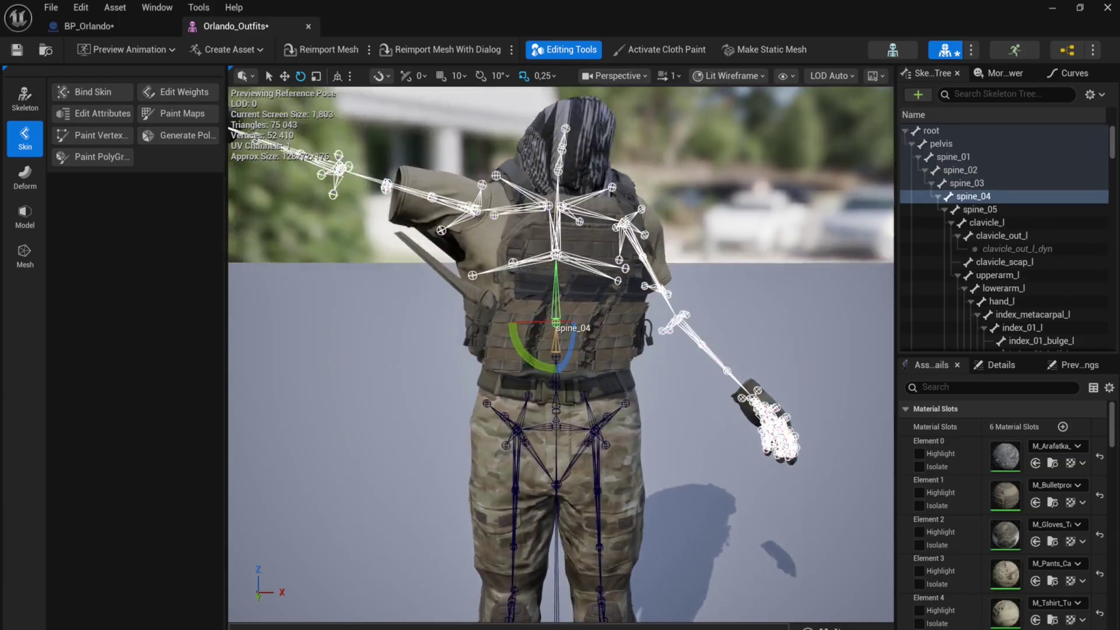
scroll(539, 313, "up", 3)
mouse_move(554, 371)
left_mouse_down("alt")
mouse_move(478, 374)
mouse_move(653, 374)
mouse_move(560, 371)
left_mouse_up("alt")
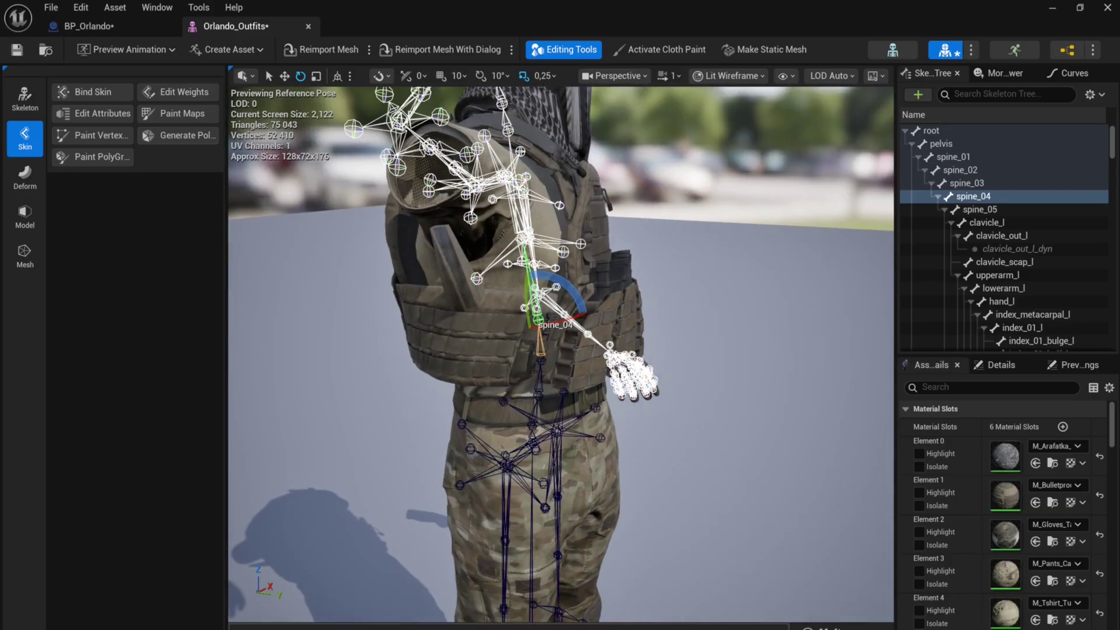
left_click_drag(575, 325, 519, 332)
left_click_drag(514, 274, 227, 266, "alt")
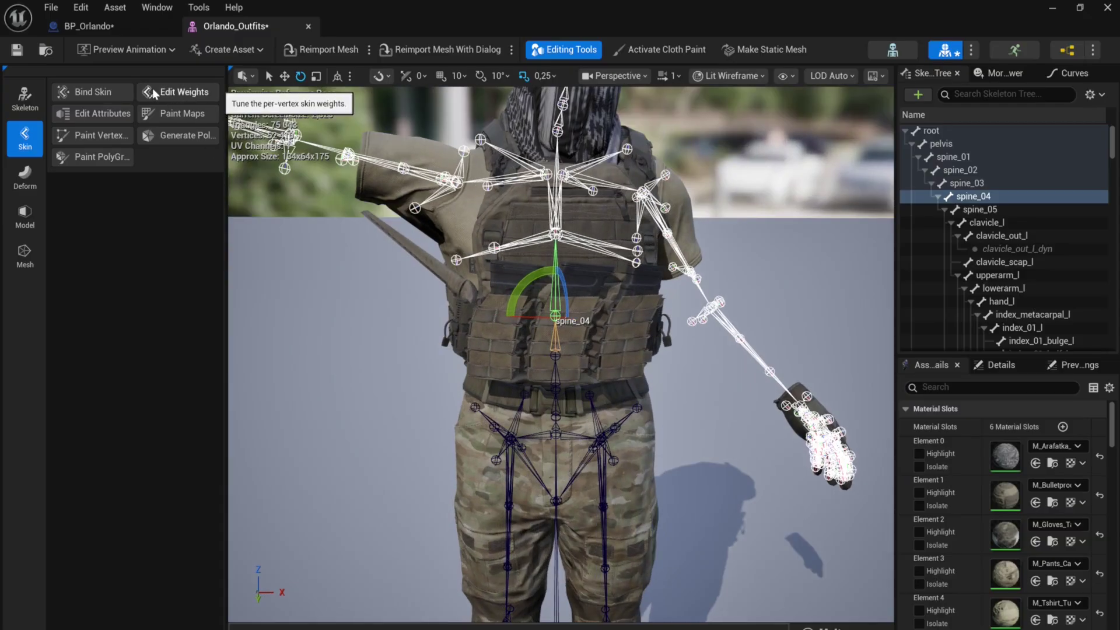
Relax the spine_04_latissimus_r skin weights over the stretched side of the vest with brush radius 8 and strength 1, and accept
left_click(185, 93)
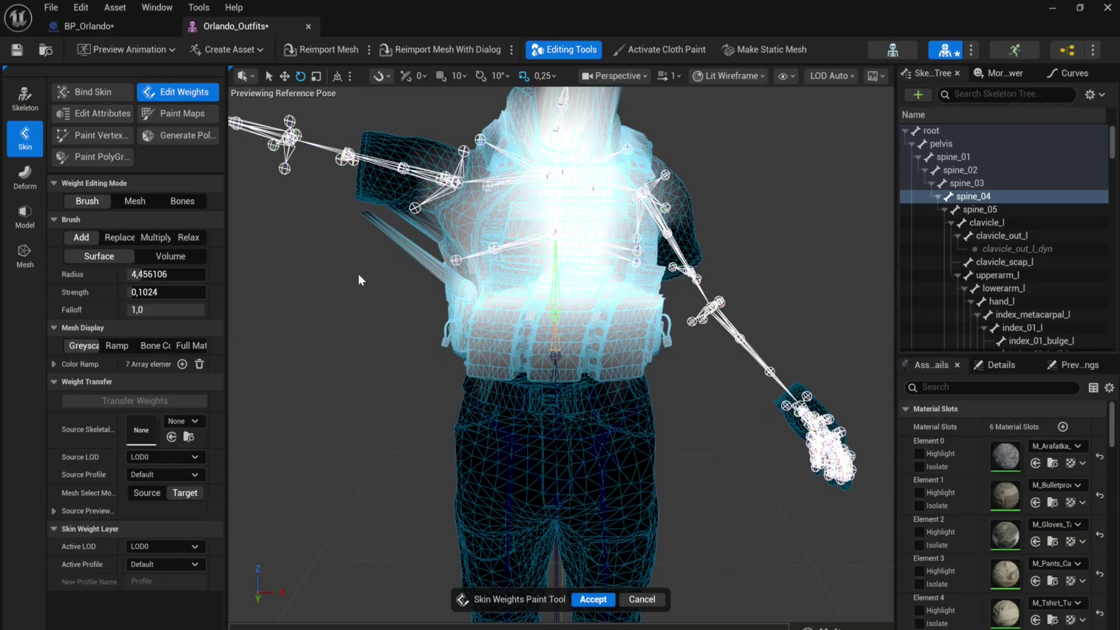
left_click(469, 261)
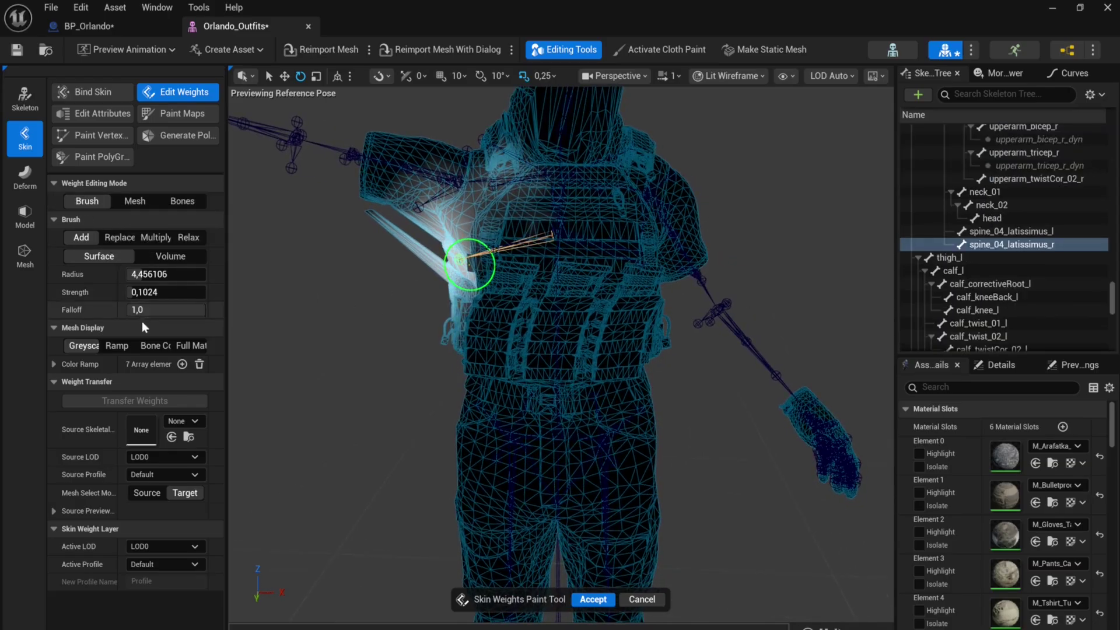
left_click(188, 237)
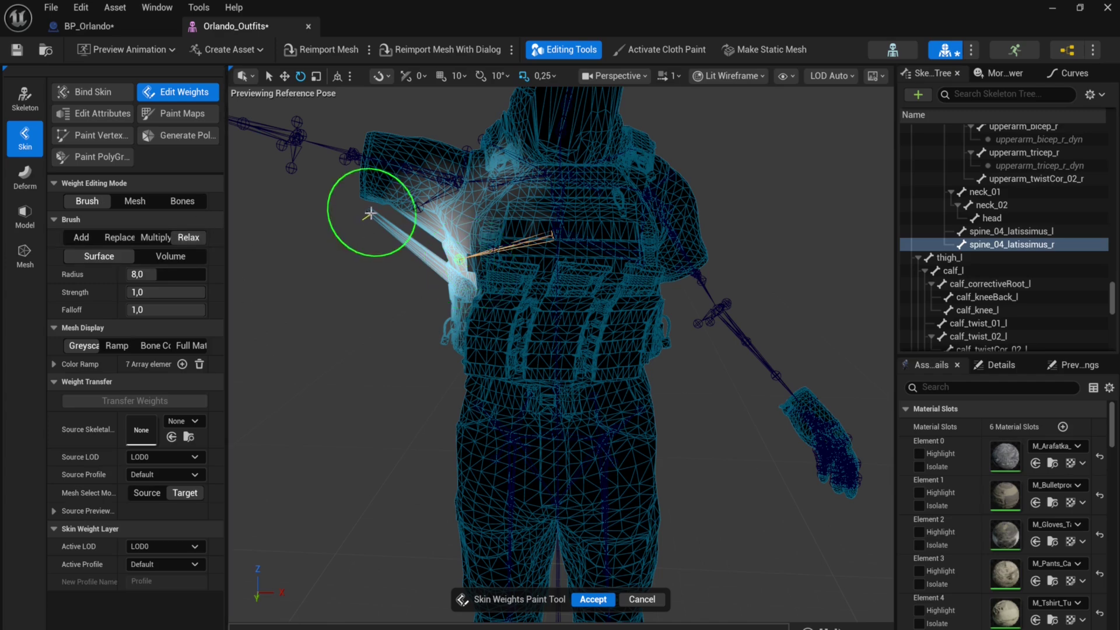
left_click_drag(412, 254, 566, 262, "alt")
key("shift")
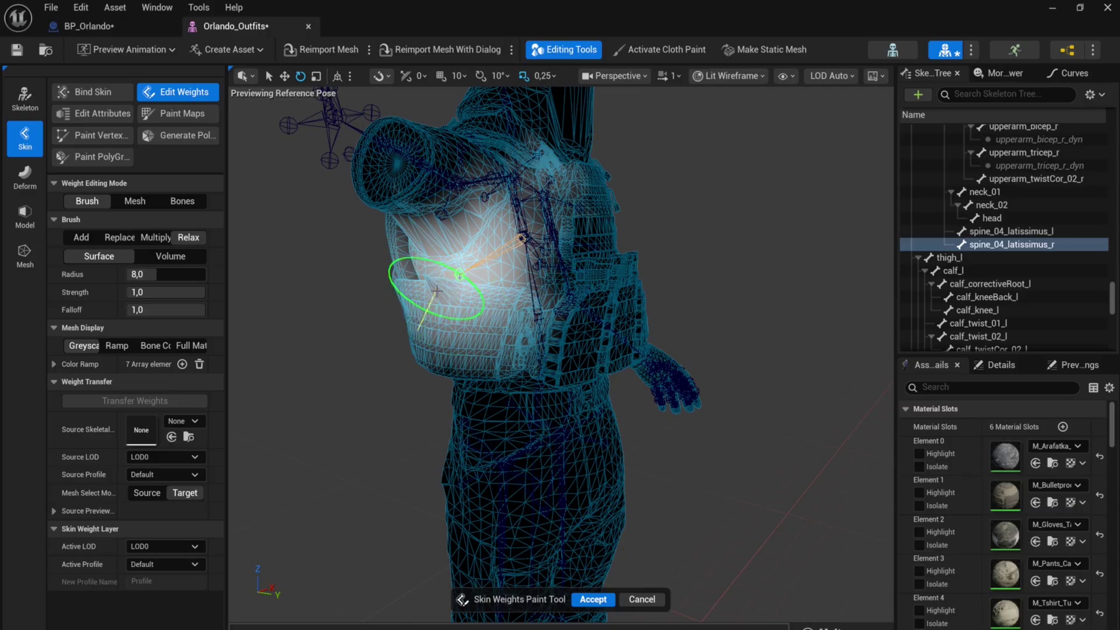
mouse_move(437, 290)
left_mouse_down("alt")
mouse_move(440, 317)
mouse_move(537, 400)
mouse_move(645, 375)
left_mouse_up("alt")
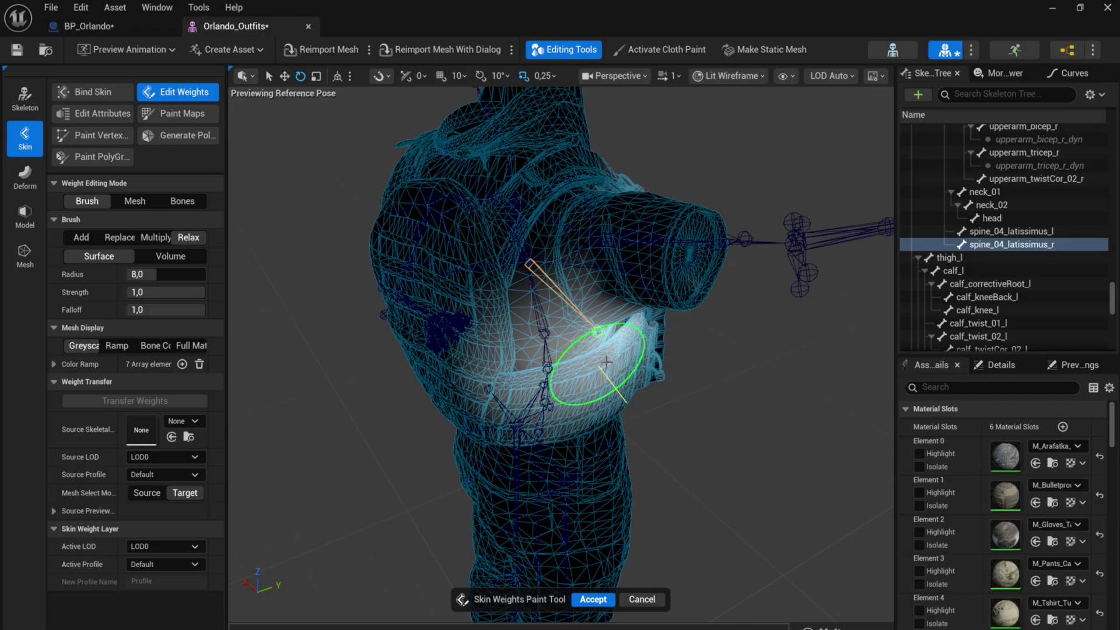
mouse_move(641, 385)
left_mouse_down("alt")
mouse_move(455, 344)
mouse_move(420, 312)
left_mouse_up("alt")
left_click_drag(464, 363, 454, 344, "alt")
key("shift")
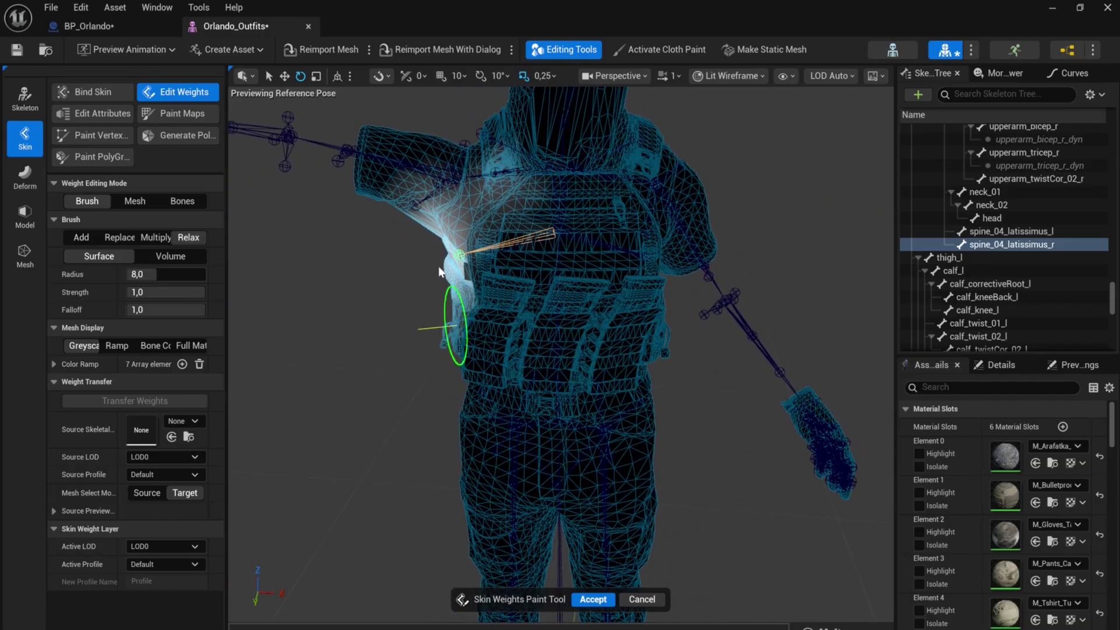
left_click(593, 600)
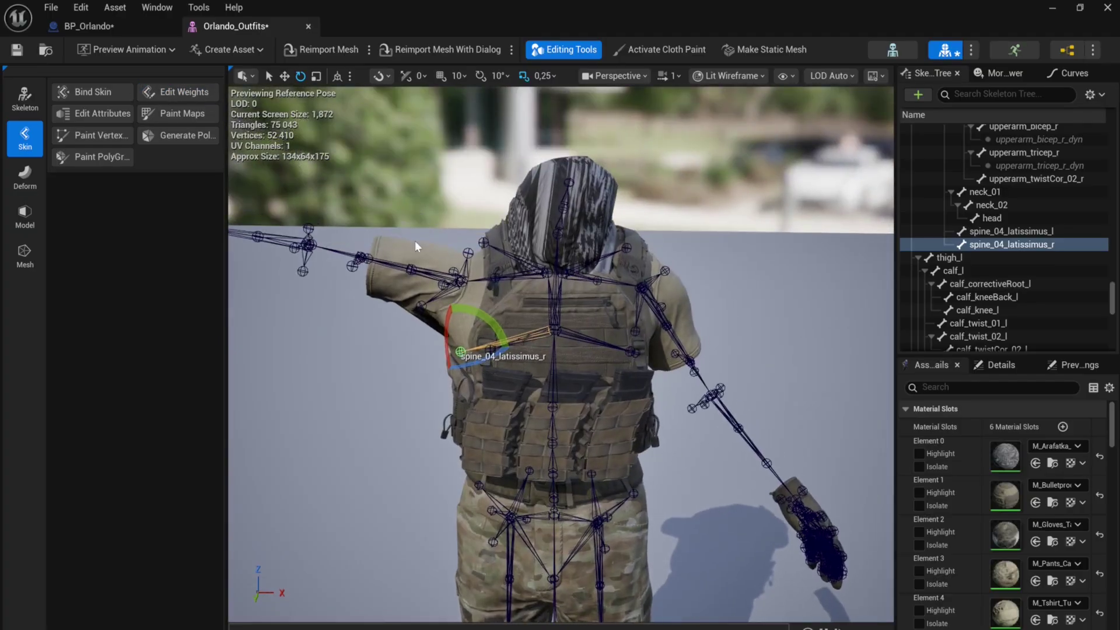
Start editing skin weights in Mesh mode and select the stretched scarf together with the surrounding collar and upper vest area
left_click(163, 93)
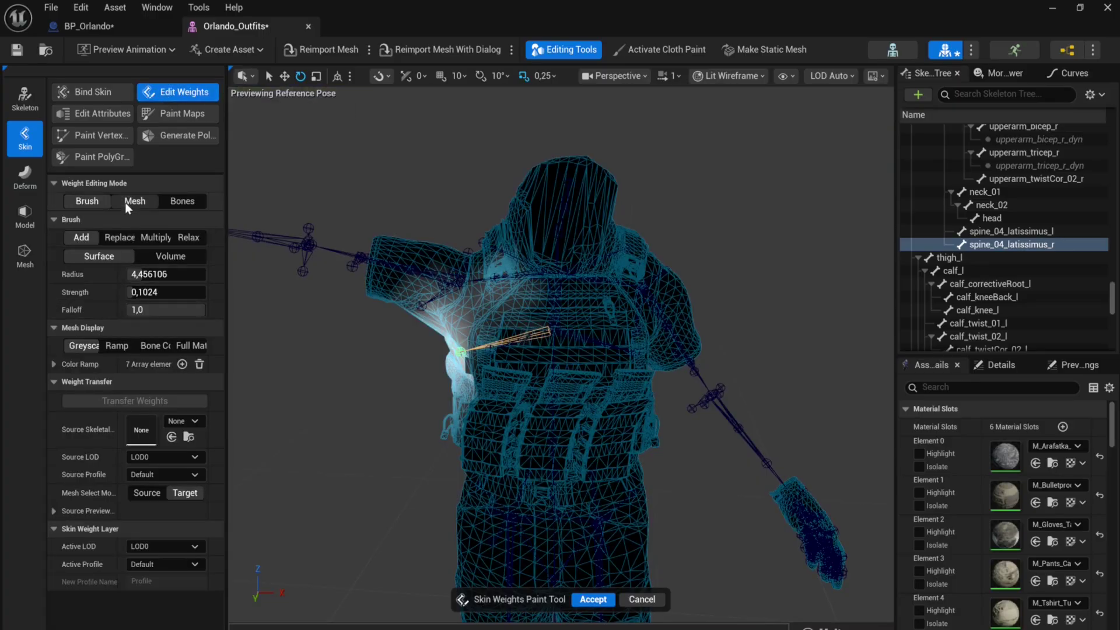
left_click(132, 201)
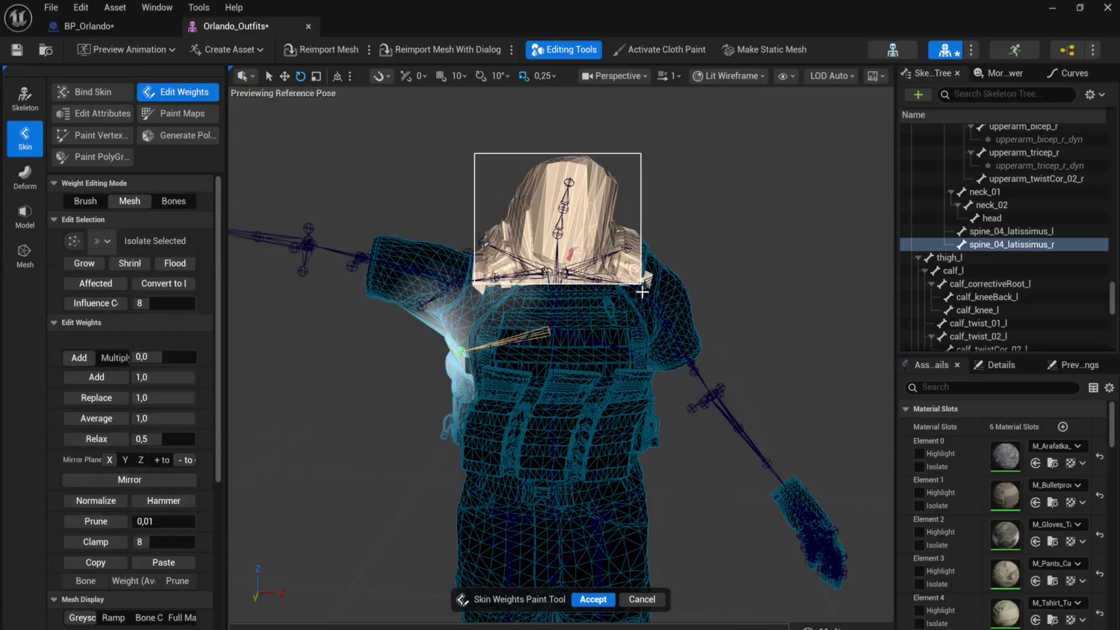
left_click_drag(642, 292, 657, 292)
scroll(212, 388, "down", 8)
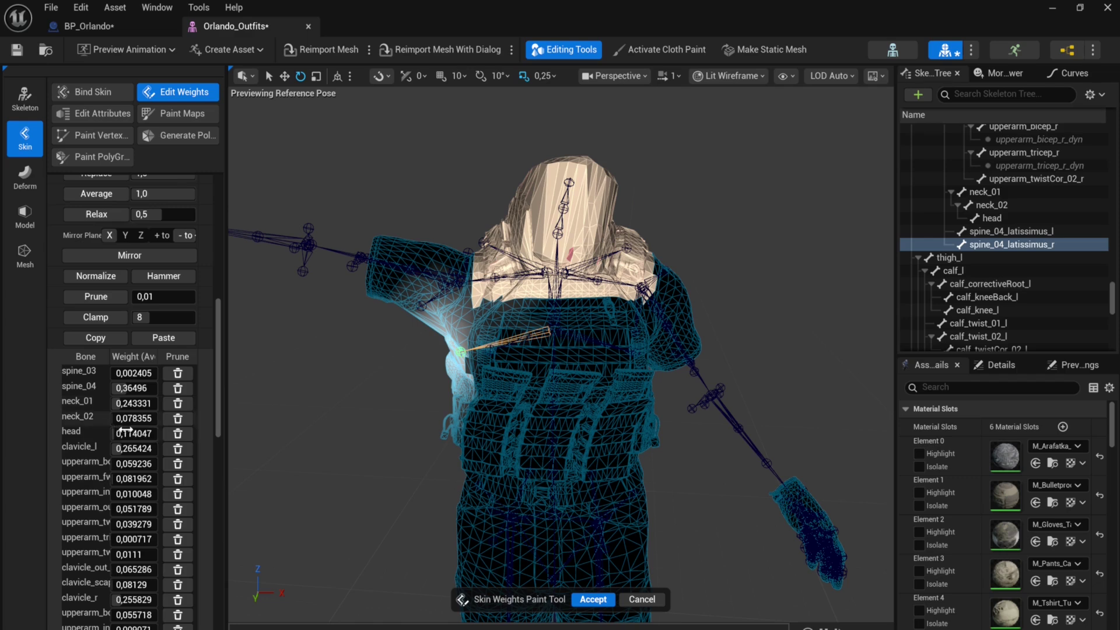
Remove the head, neck_02 and neck_01 influences from the selected scarf area and accept the skin weight edit
left_click_drag(133, 431, 88, 433)
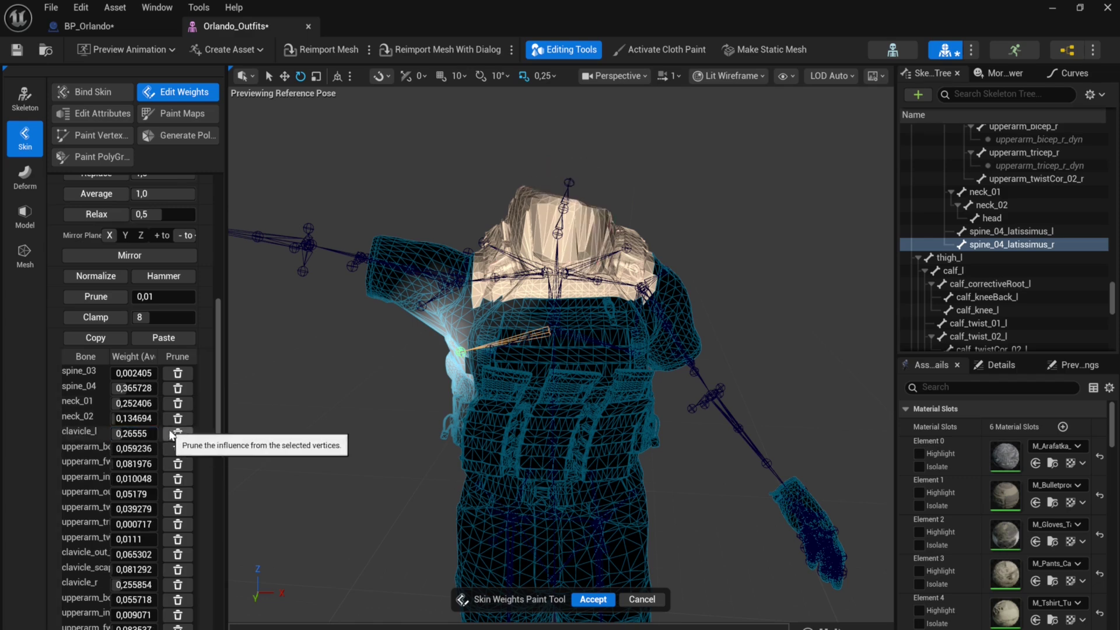
left_click(178, 436)
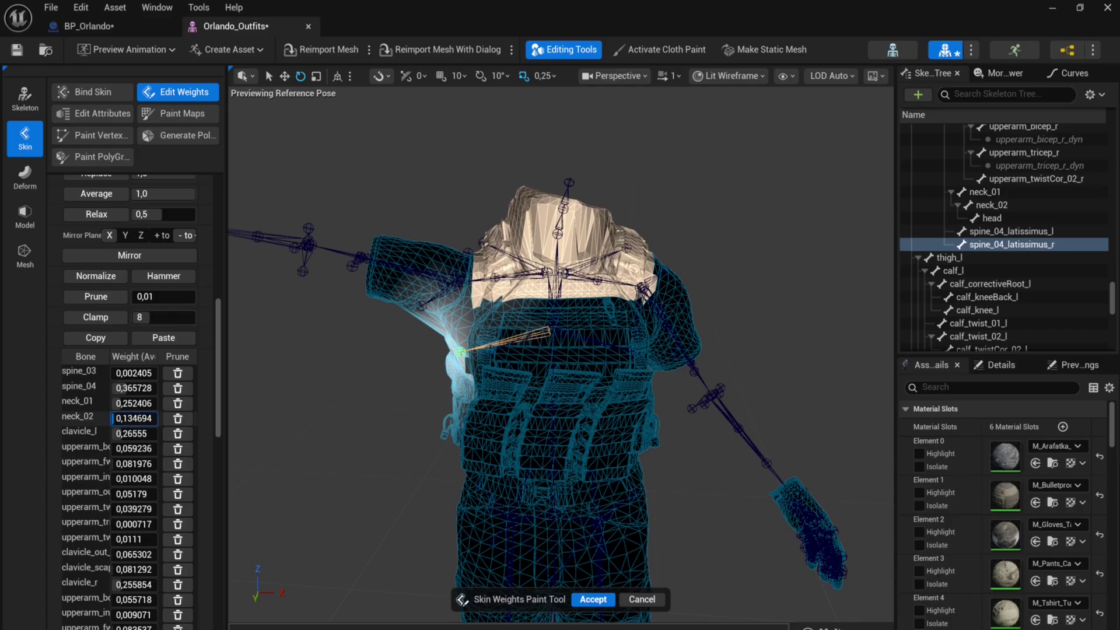
left_click(170, 419)
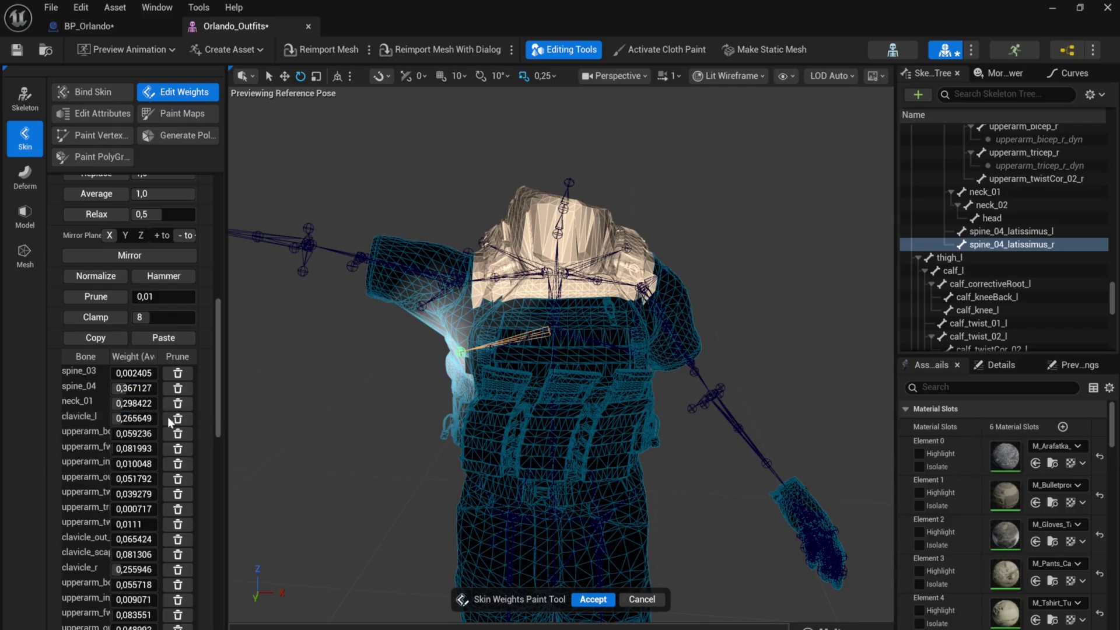
left_click_drag(127, 403, 122, 403)
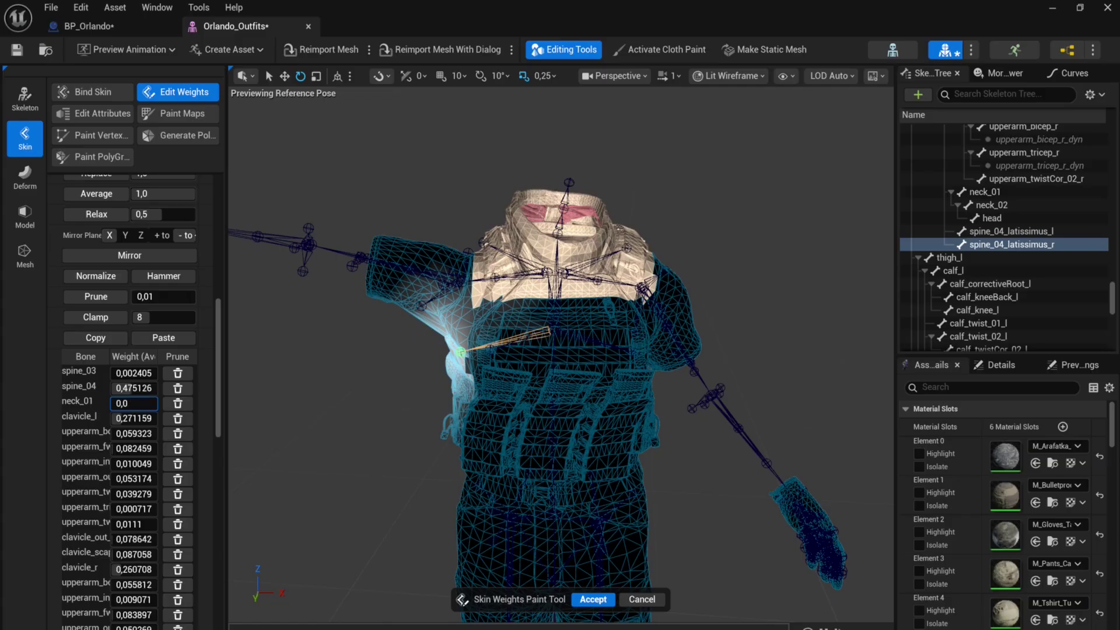
left_click(178, 404)
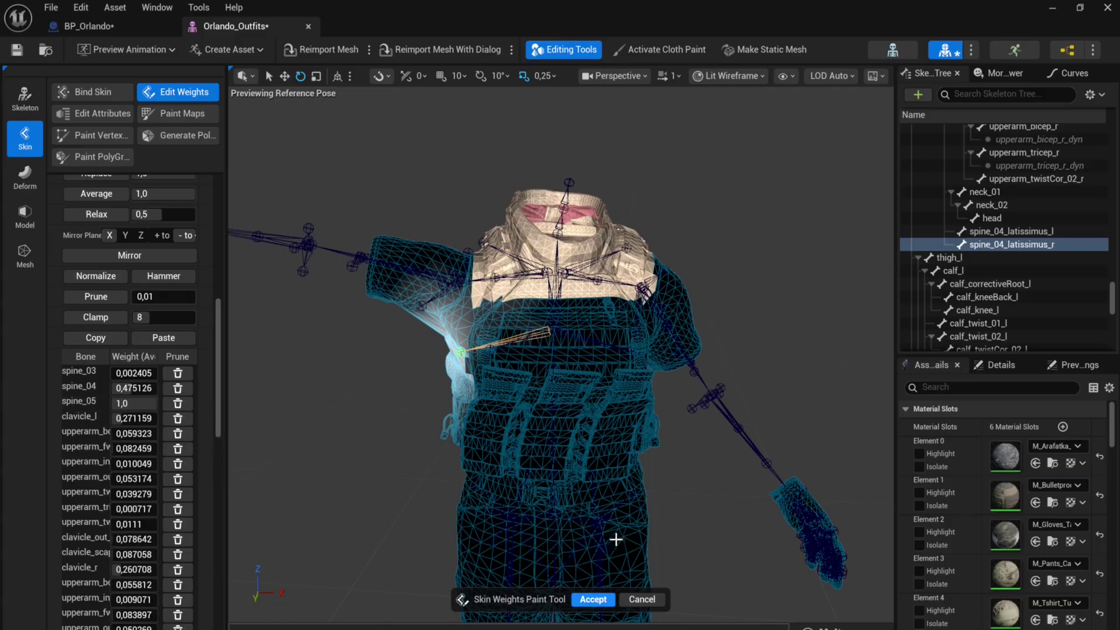
key("Return")
Rotate the neck_01 bone sideways to test how the scarf follows it, and examine the scarf and vest
left_click(602, 261)
left_click(559, 235)
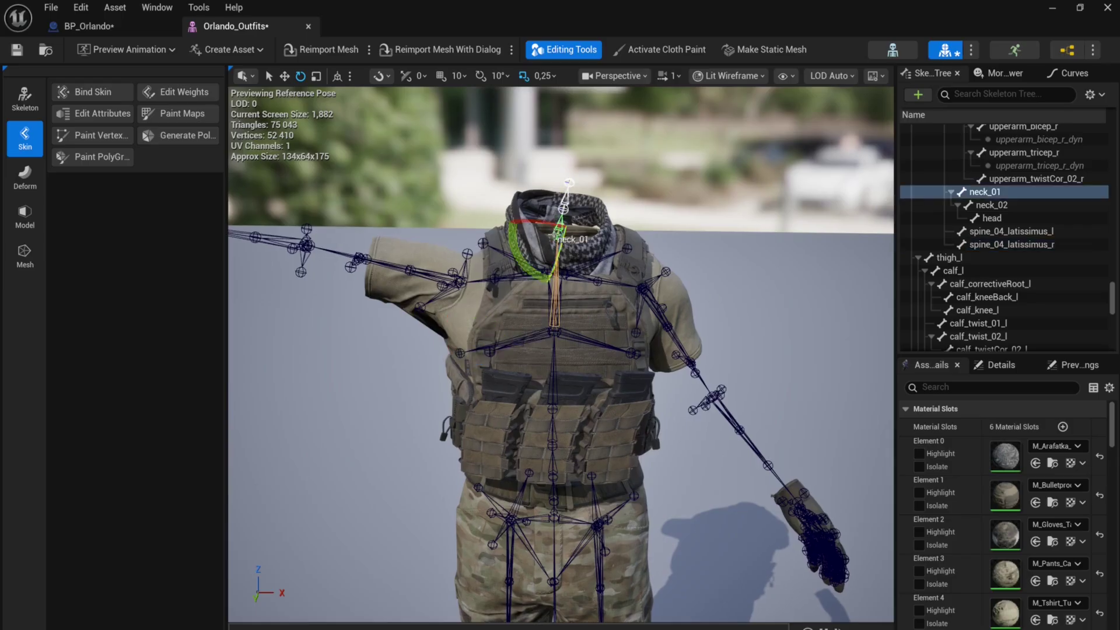
left_click_drag(577, 218, 521, 215)
left_click_drag(677, 232, 646, 166, "alt")
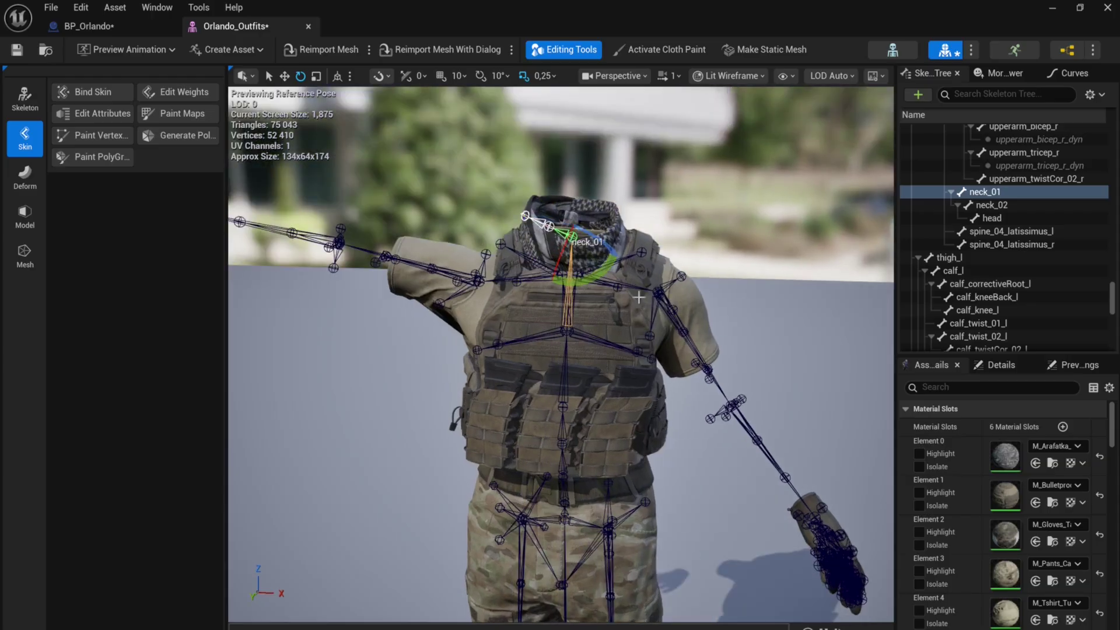
left_click_drag(685, 361, 560, 323, "alt")
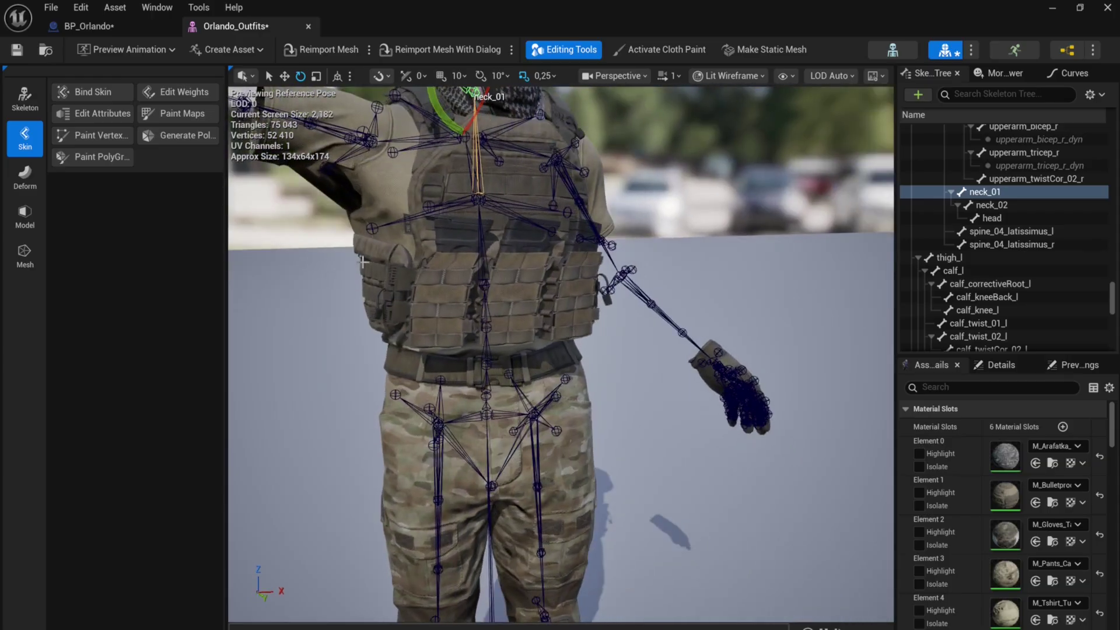
Start another mesh-based skin weight edit and select seed faces on each of the three front magazine pouches, working from underneath
left_click(171, 93)
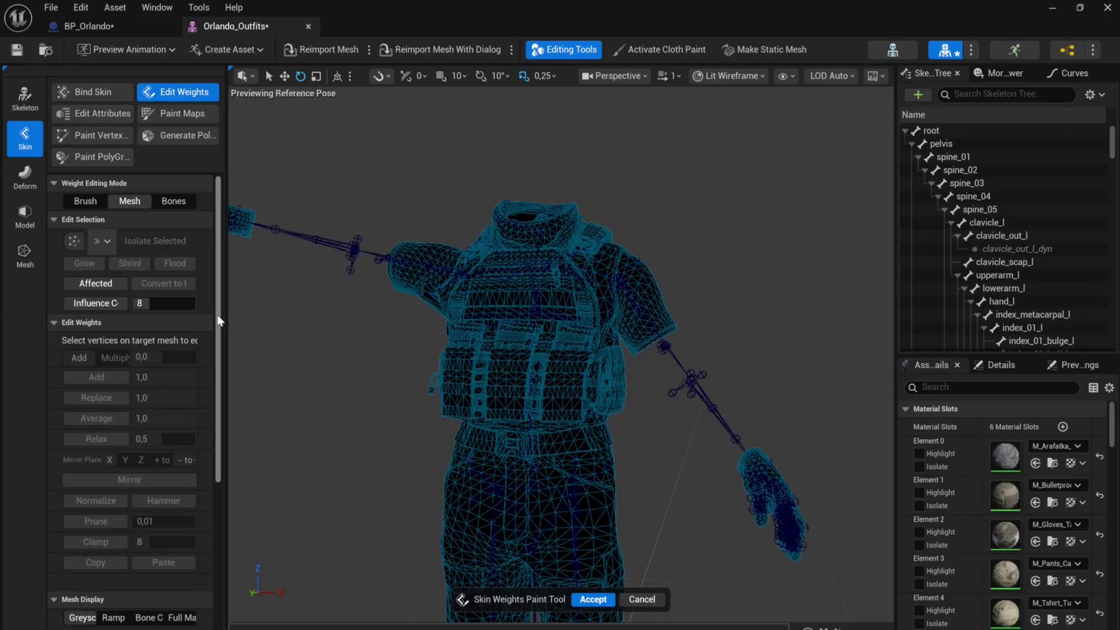
left_click(496, 370)
scroll(463, 383, "up", 10)
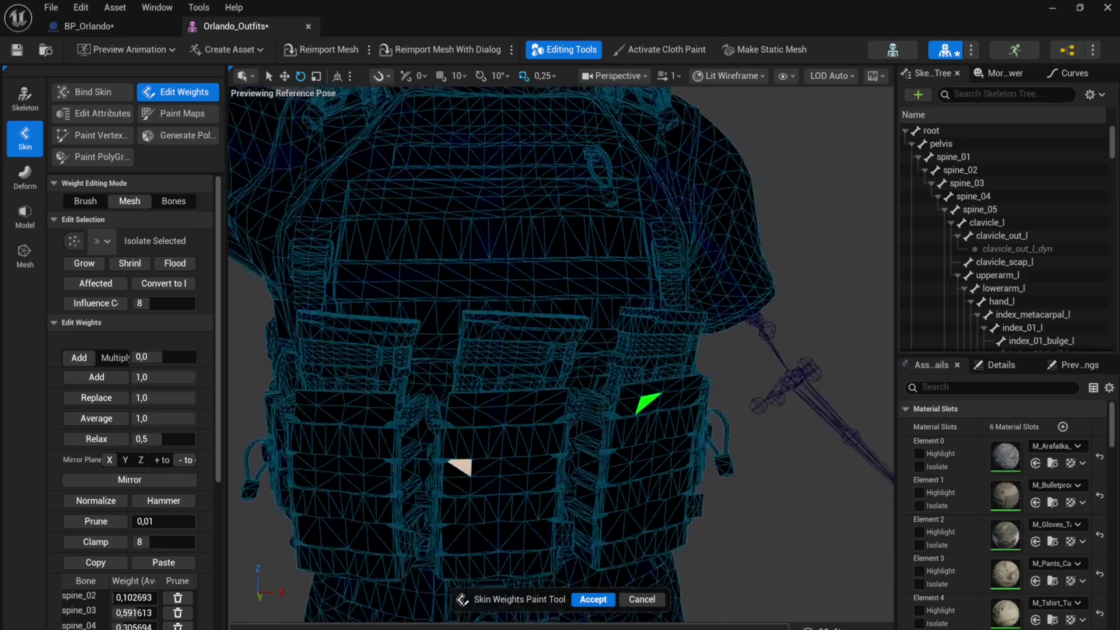
scroll(561, 354, "down", 10)
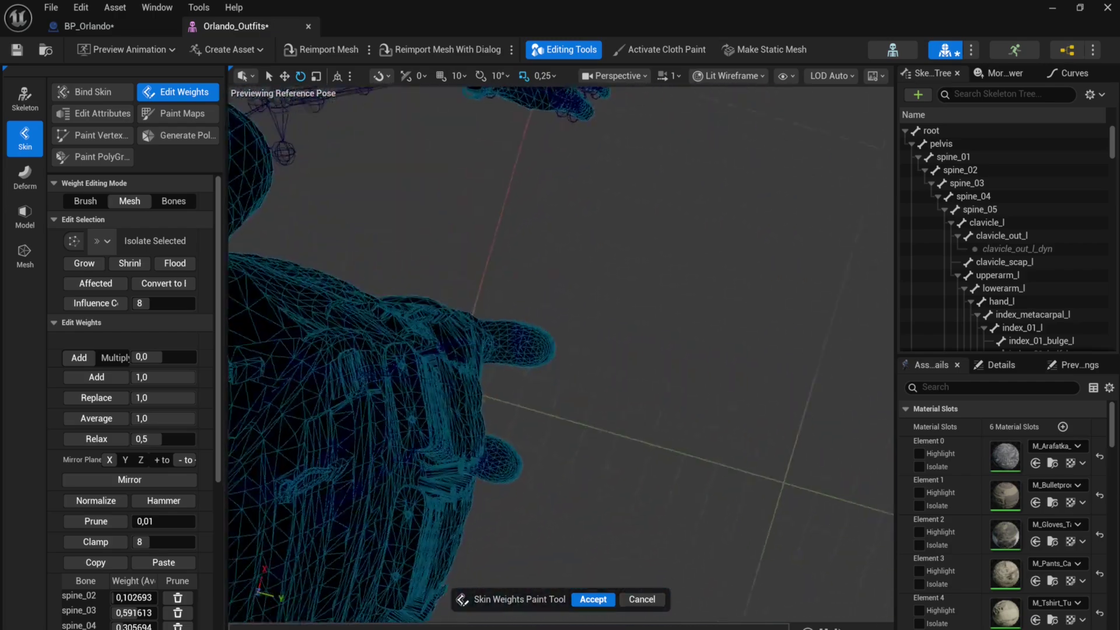
left_click_drag(645, 341, 696, 425, "alt")
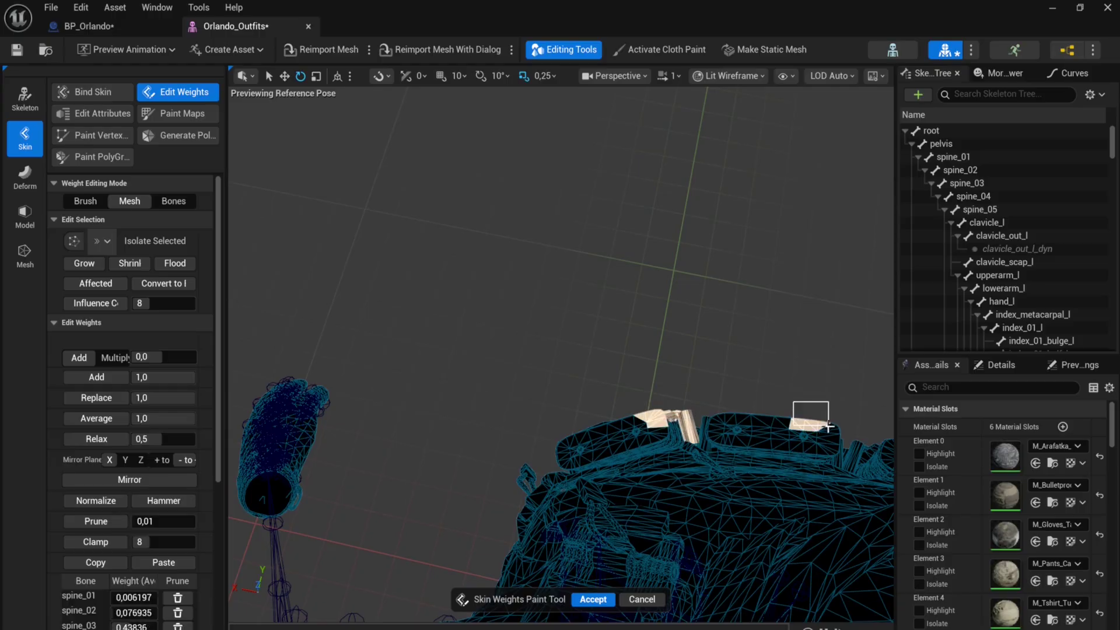
left_click_drag(849, 439, 849, 440, "shift")
left_click_drag(849, 440, 718, 418, "alt")
left_click_drag(718, 418, 692, 470, "shift")
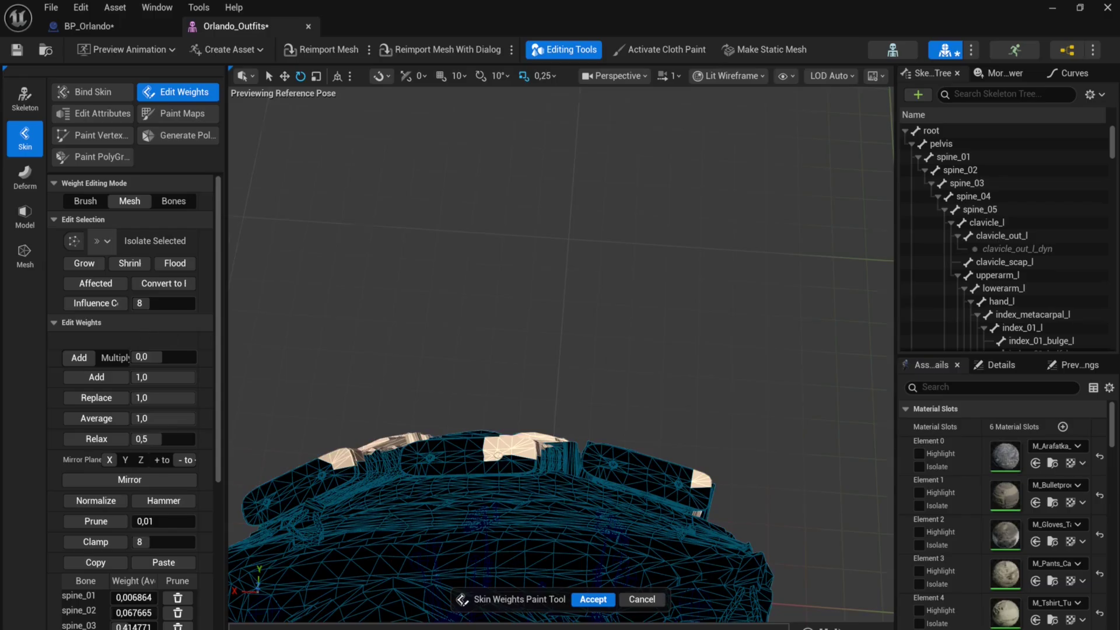
left_click_drag(431, 334, 407, 334, "alt")
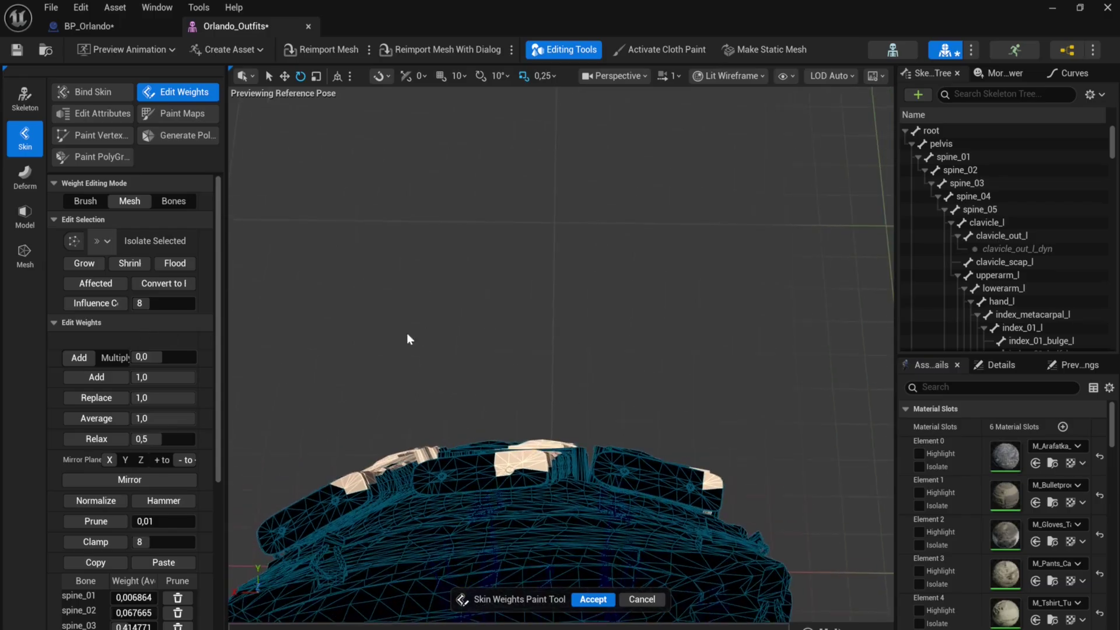
Flood the selection across the three front pouches and add a missed face along the bottom of the middle pouch
left_click(170, 265)
left_click_drag(576, 352, 325, 351, "alt")
left_click(587, 354)
key("ctrl+z")
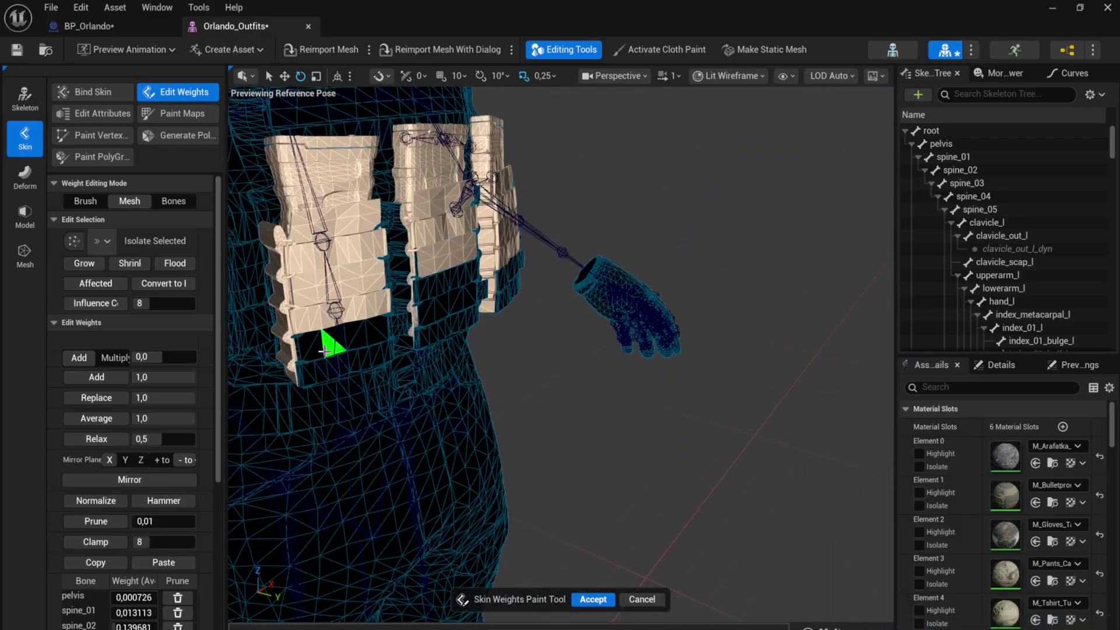
left_click_drag(405, 292, 595, 313, "alt")
left_click(166, 263)
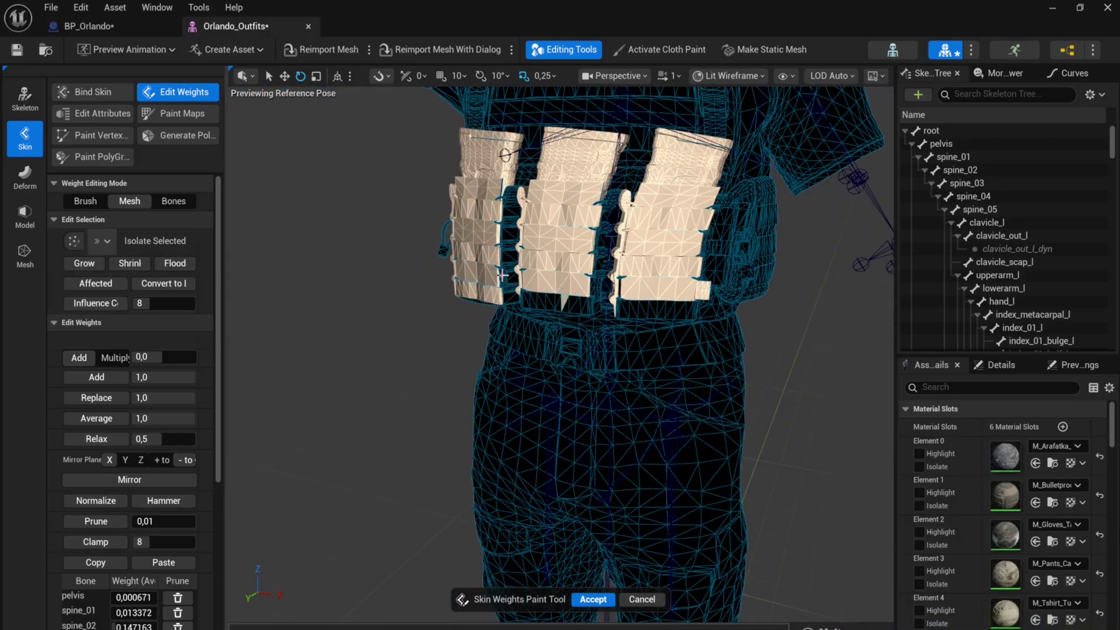
left_click(566, 296, "shift")
Add the remaining side and lower faces and flood the selection until all three magazine pouches are completely covered
left_click_drag(567, 274, 344, 280, "alt")
left_click(173, 263)
left_click_drag(524, 373, 676, 383, "alt")
left_click_drag(583, 350, 426, 291, "alt")
left_click(180, 265)
left_click(185, 265)
left_click_drag(480, 229, 554, 426, "shift")
left_click_drag(554, 420, 770, 420, "alt")
left_click_drag(819, 470, 662, 345, "shift")
key("ctrl+z")
left_click_drag(663, 350, 444, 350, "alt")
left_click(178, 263)
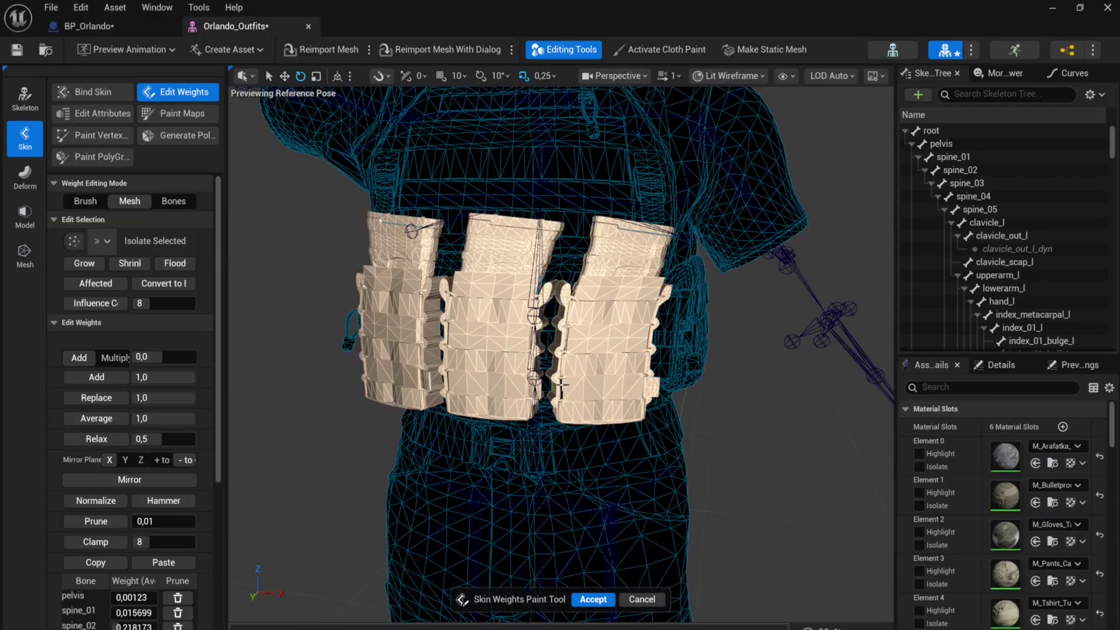
Set the spine_04 weight of the selected magazine pouches to 1.0 and accept the skin weight edit
right_click_drag(563, 387, 536, 388)
scroll(211, 394, "down", 10)
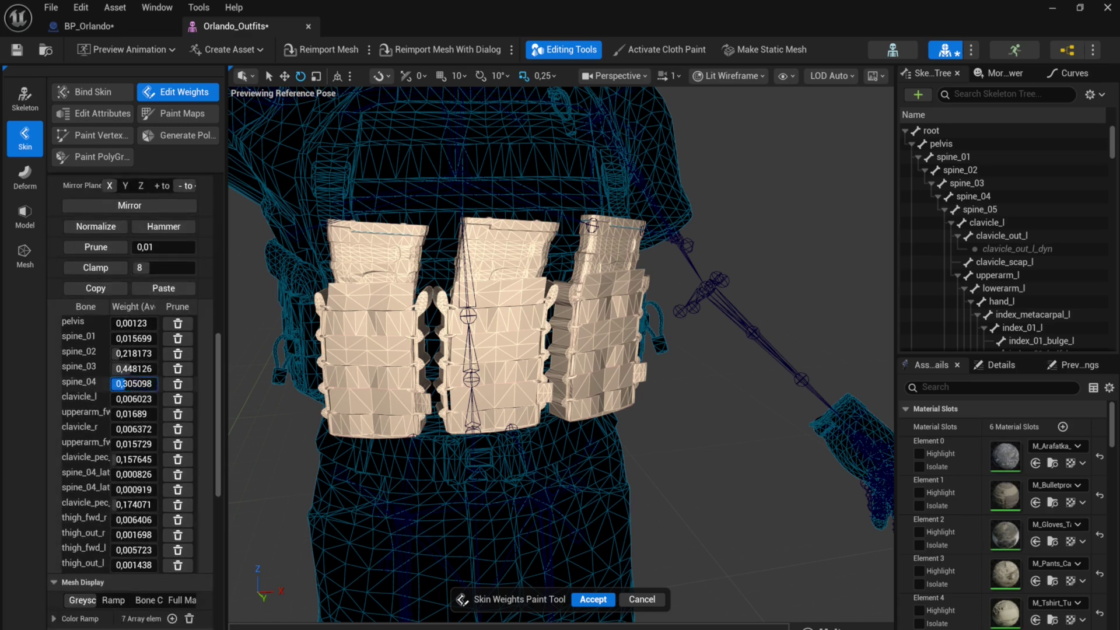
left_click_drag(119, 384, 134, 384)
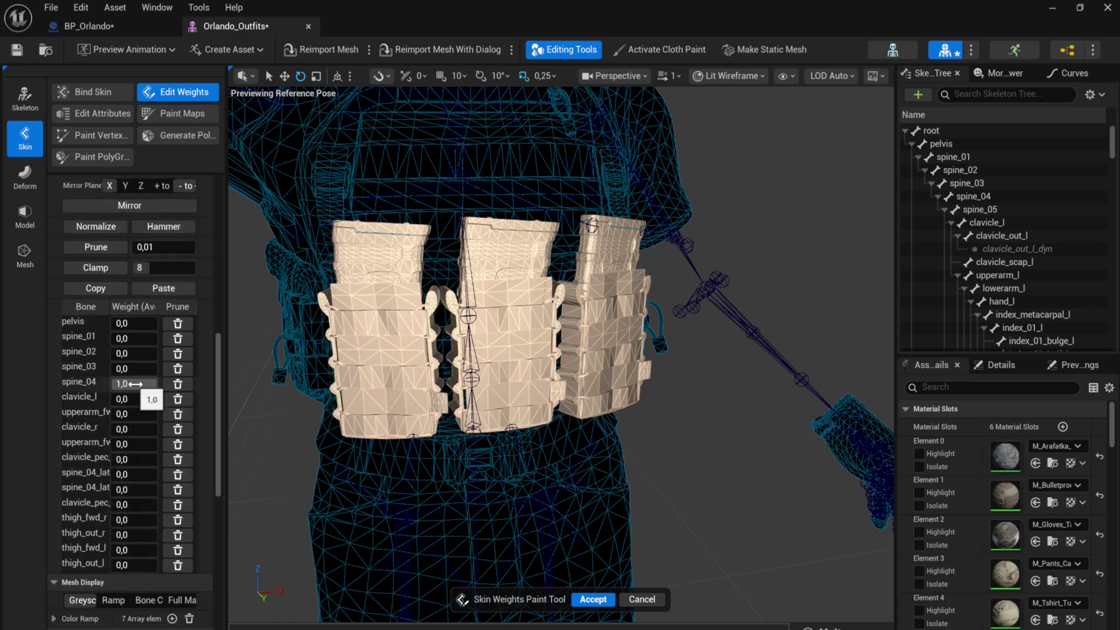
key("Return")
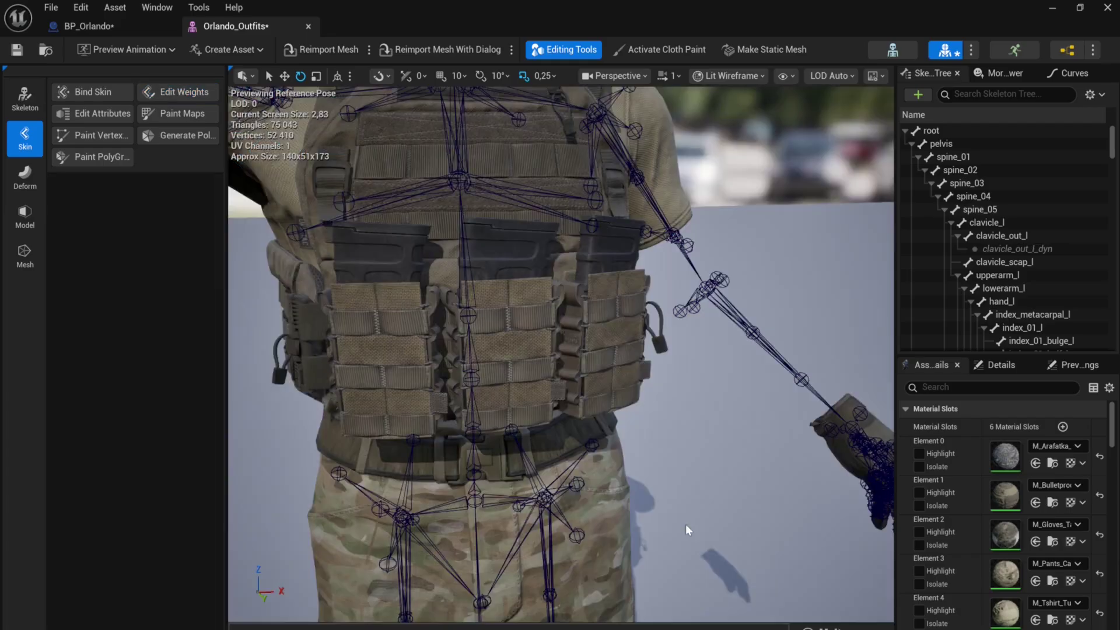
Rotate the spine_04 bone to test how the magazine pouches move with the vest
left_click(469, 319)
right_click_drag(483, 322, 452, 322)
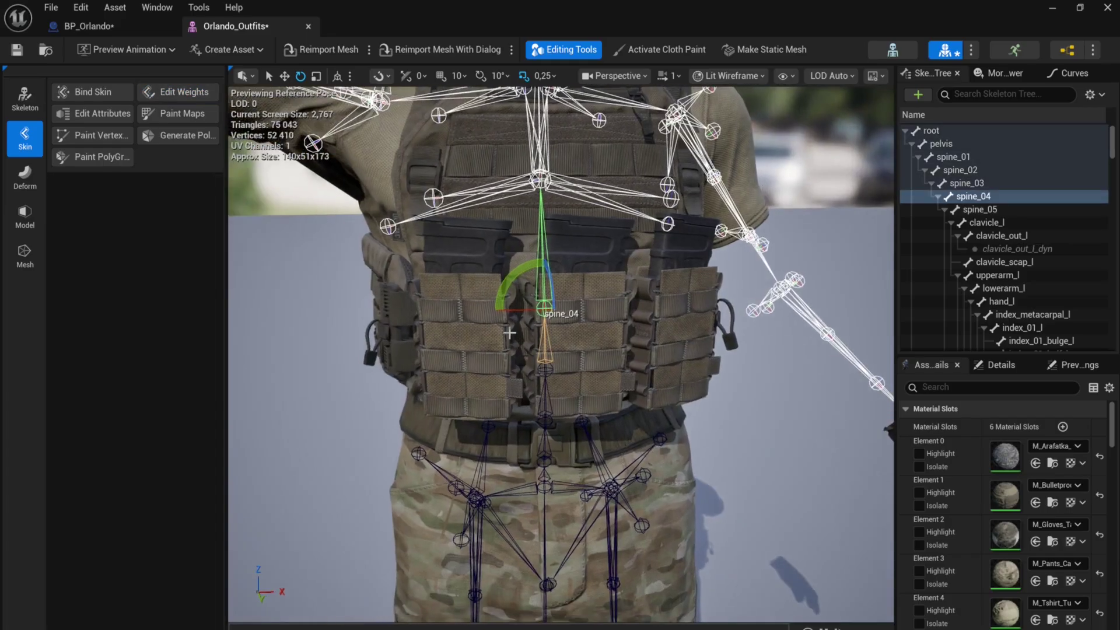
scroll(509, 332, "down", 6)
left_click_drag(527, 333, 533, 289)
left_click_drag(554, 283, 554, 285)
left_click(383, 316)
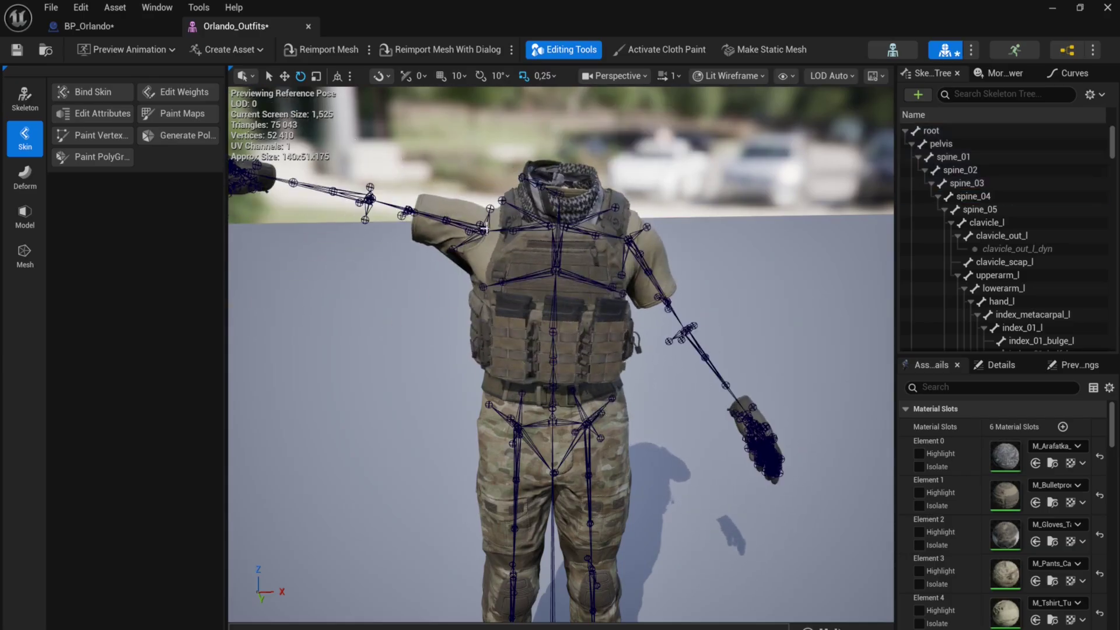
Rotate the right upper arm bone to bring the raised arm back down beside the torso, and examine the whole outfit
left_click(482, 231)
left_click(482, 231)
left_click_drag(527, 213, 520, 189)
left_click_drag(546, 375, 524, 344, "alt")
left_click(567, 370)
mouse_move(606, 354)
left_mouse_down()
mouse_move(594, 339)
mouse_move(607, 354)
left_mouse_up()
scroll(607, 354, "down", 4)
middle_click_drag(607, 354, 581, 303)
left_click(607, 354)
left_click_drag(607, 354, 569, 373, "alt")
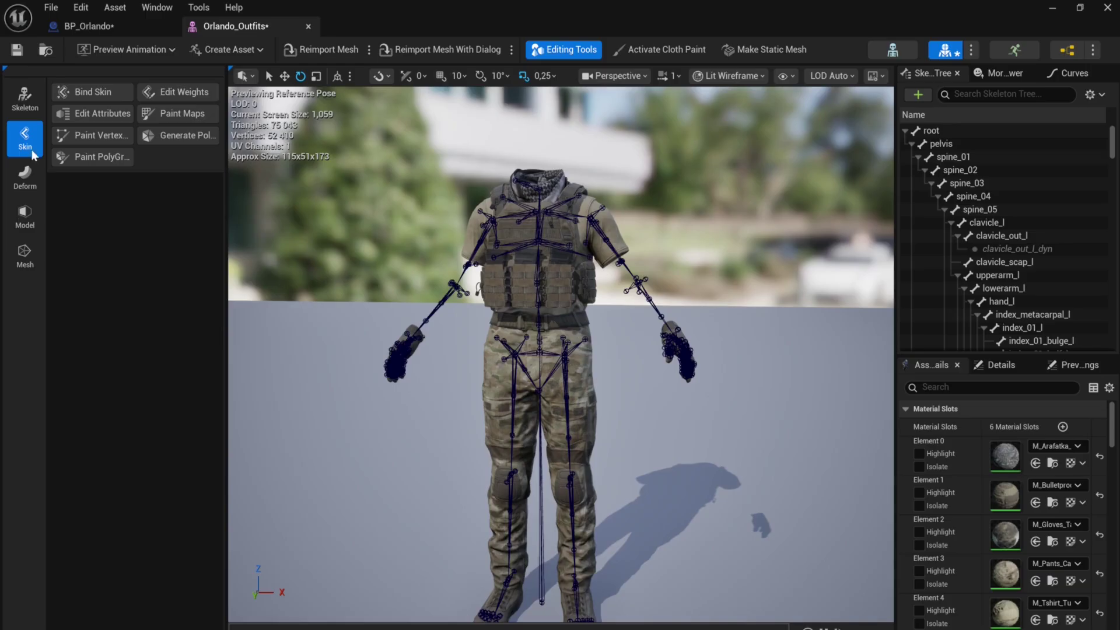
Save Orlando_Outfits, and open the backpack's Orlando_Outfits_2 skeletal mesh from the BP_Orlando blueprint
left_click(18, 51)
left_click(88, 26)
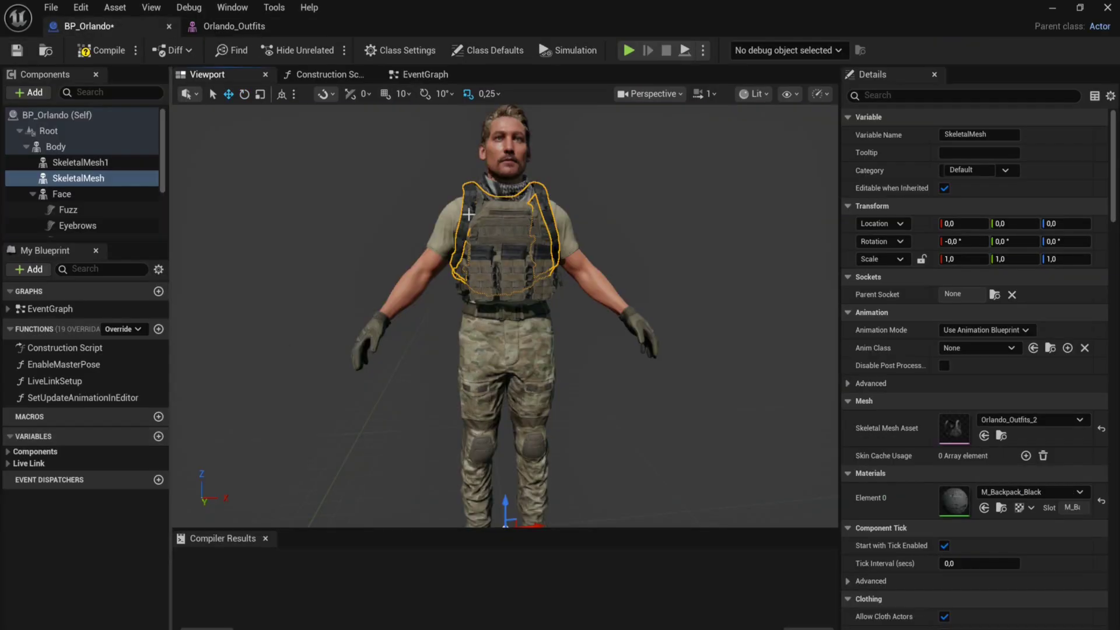
left_click_drag(468, 215, 589, 217)
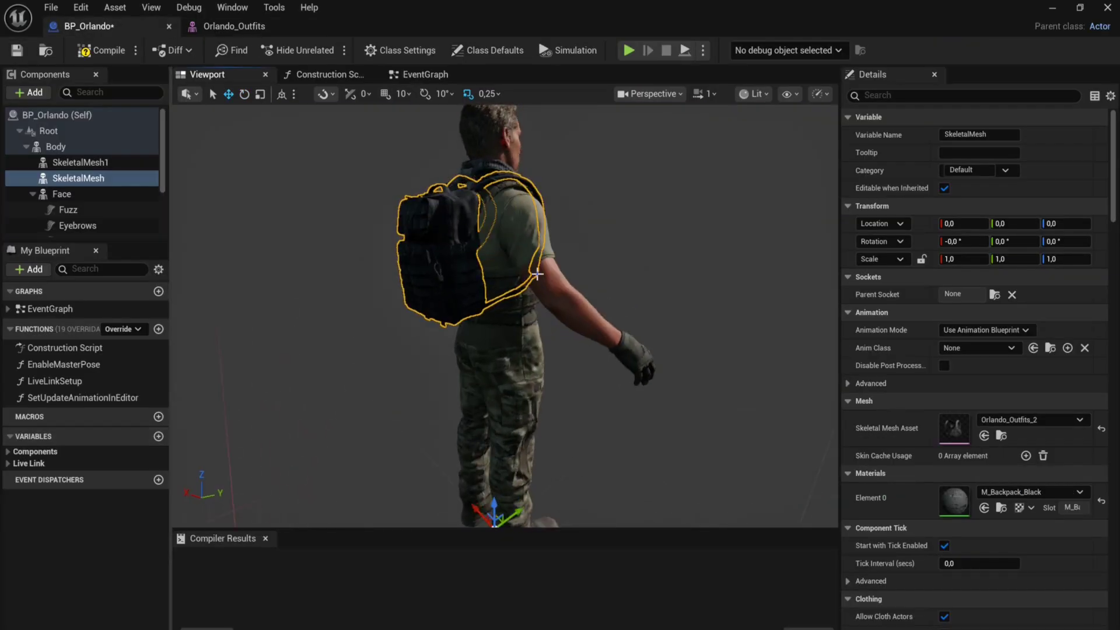
double_click(953, 429)
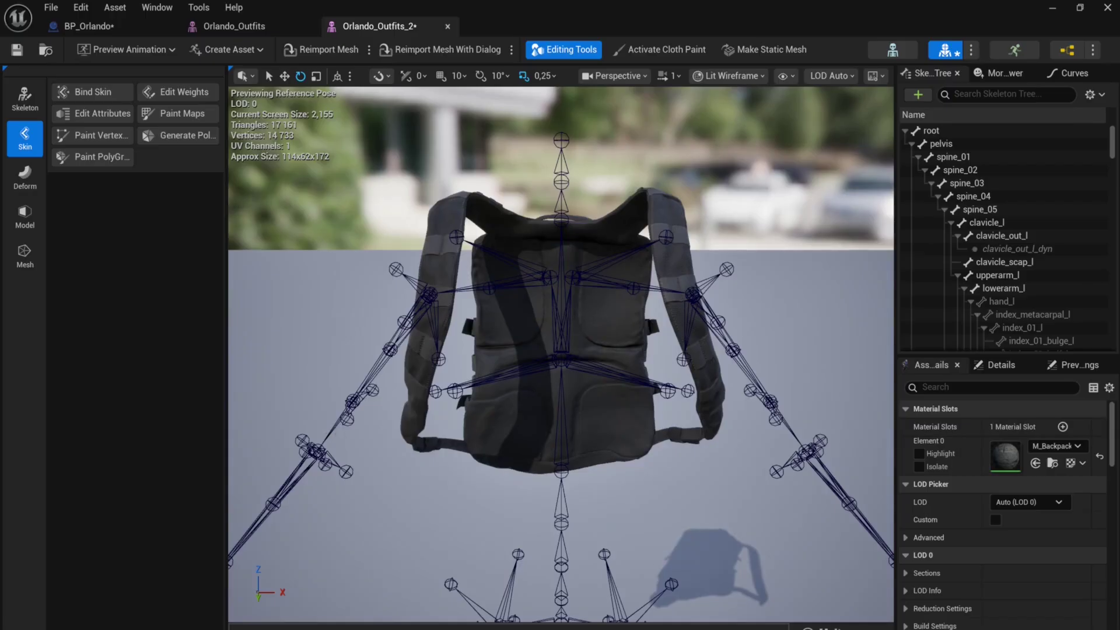
Rotate the upperarm_r bone to raise the right arm to horizontal, and select the stretched backpack strap faces for skin weight editing
left_click(430, 293)
left_click_drag(473, 274, 376, 435)
left_click(193, 93)
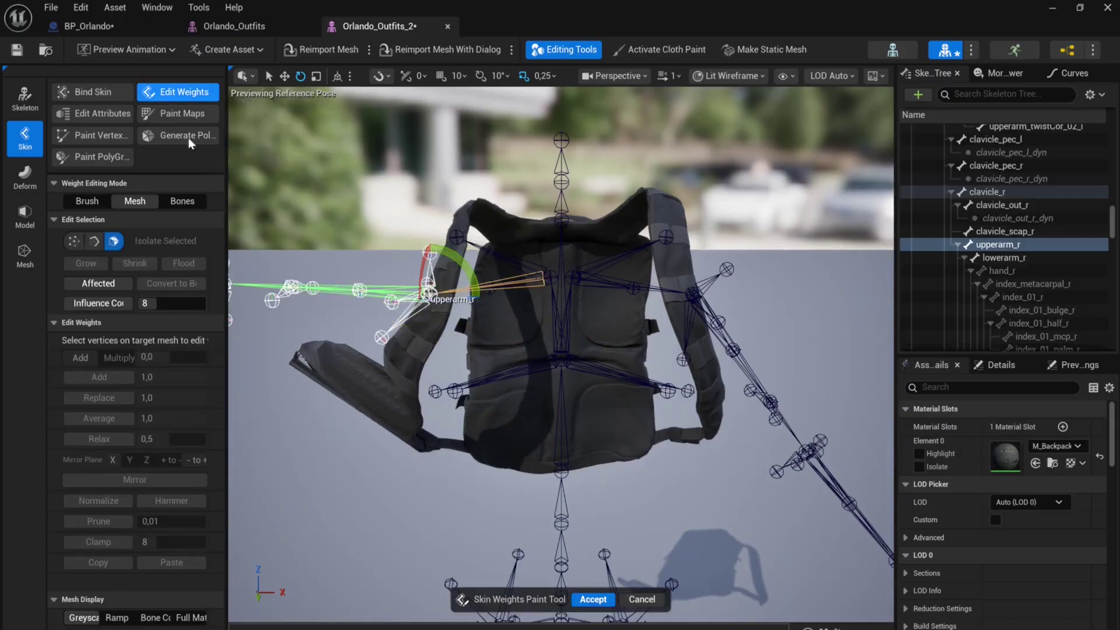
left_click_drag(283, 318, 366, 402)
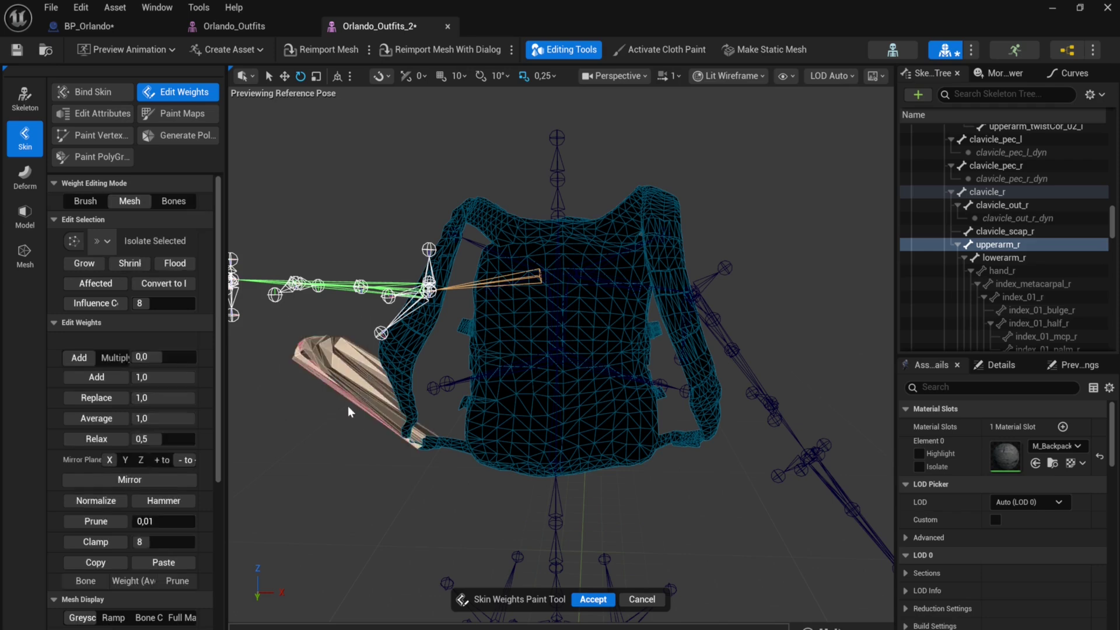
middle_click_drag(411, 325, 379, 418)
Set the selected strap faces' weights to 0 for lowerarm_bck_r, the first listed upperarm twist-correction bone, upperarm_tricep_r and upperarm_bicep_r
left_click_drag(217, 407, 206, 571)
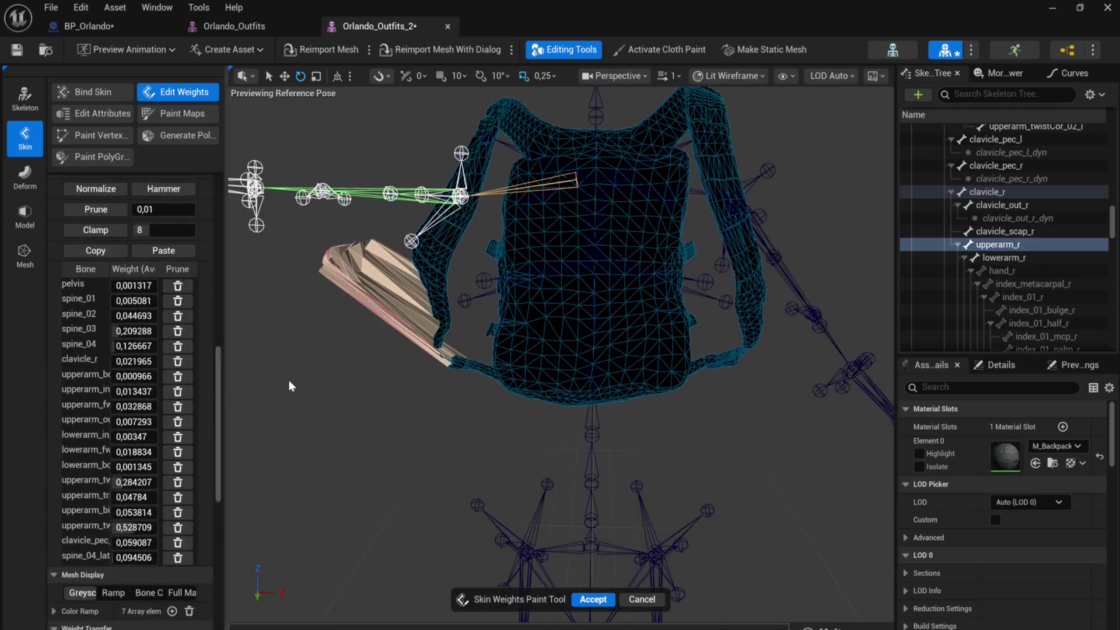
middle_click_drag(288, 380, 288, 415)
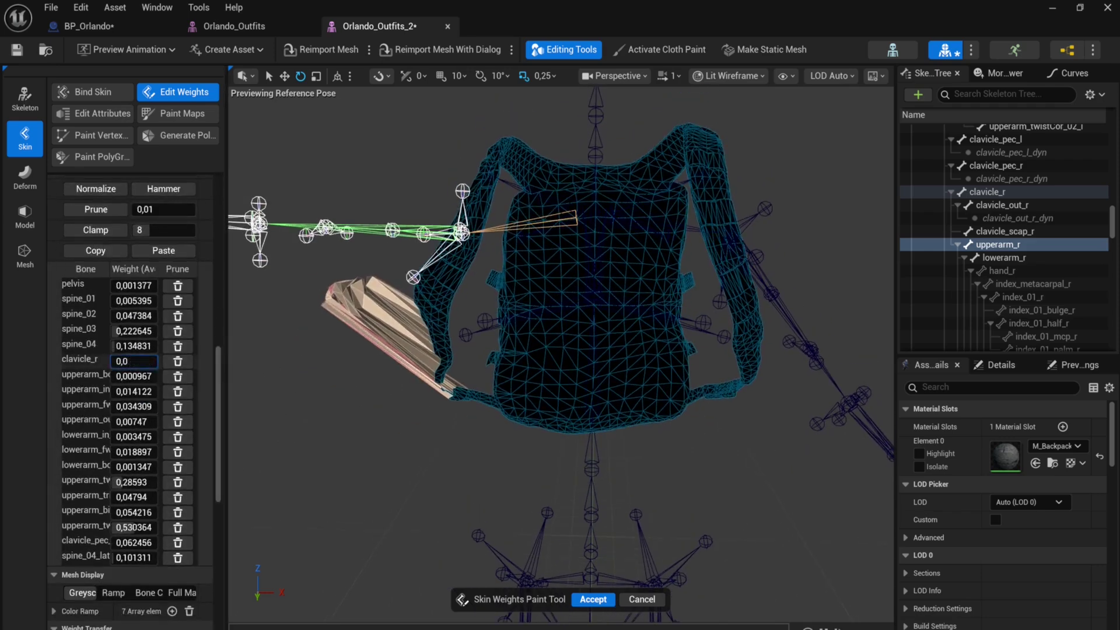
left_click_drag(134, 361, 142, 365)
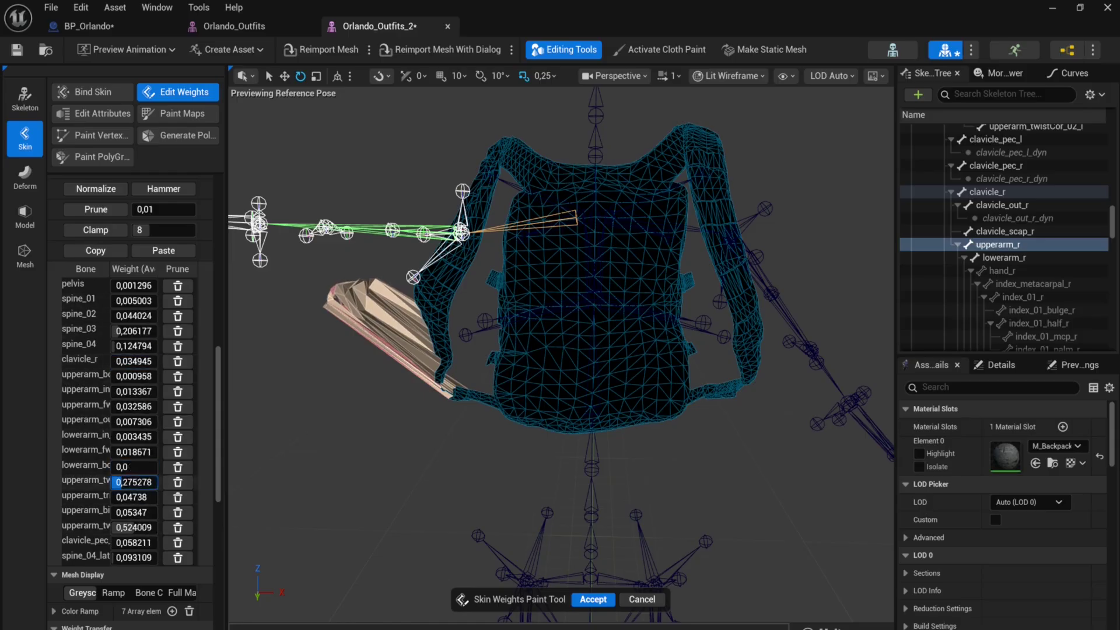
type("0")
key("Return")
left_click_drag(135, 513, 112, 512)
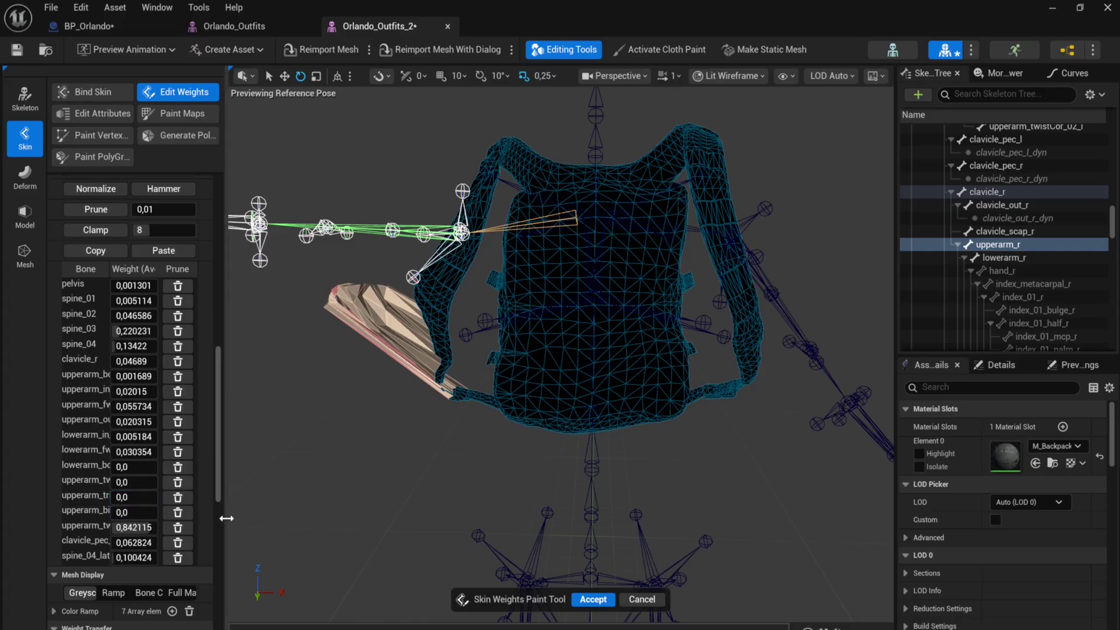
Zero the selected strap faces' remaining upperarm twist-correction, lowerarm_fwd_r, lowerarm_in_r, upperarm_fwd_r and upperarm_in_r weights, and accept the weight edits
left_click_drag(225, 518, 269, 518)
left_click_drag(186, 527, 174, 528)
type("0")
key("Return")
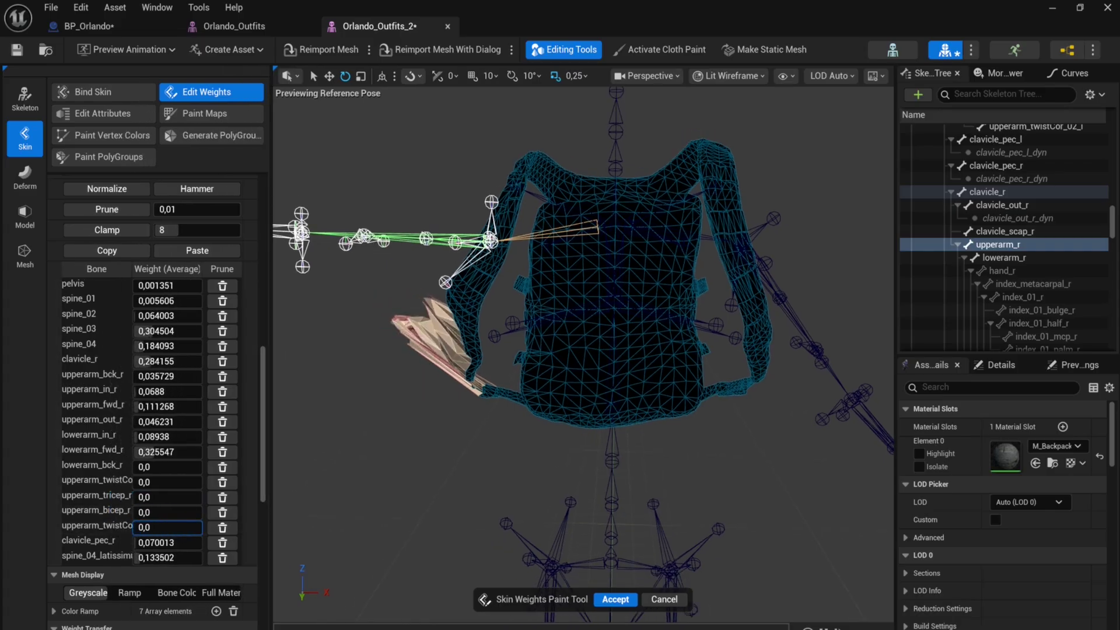
left_click_drag(169, 452, 140, 391)
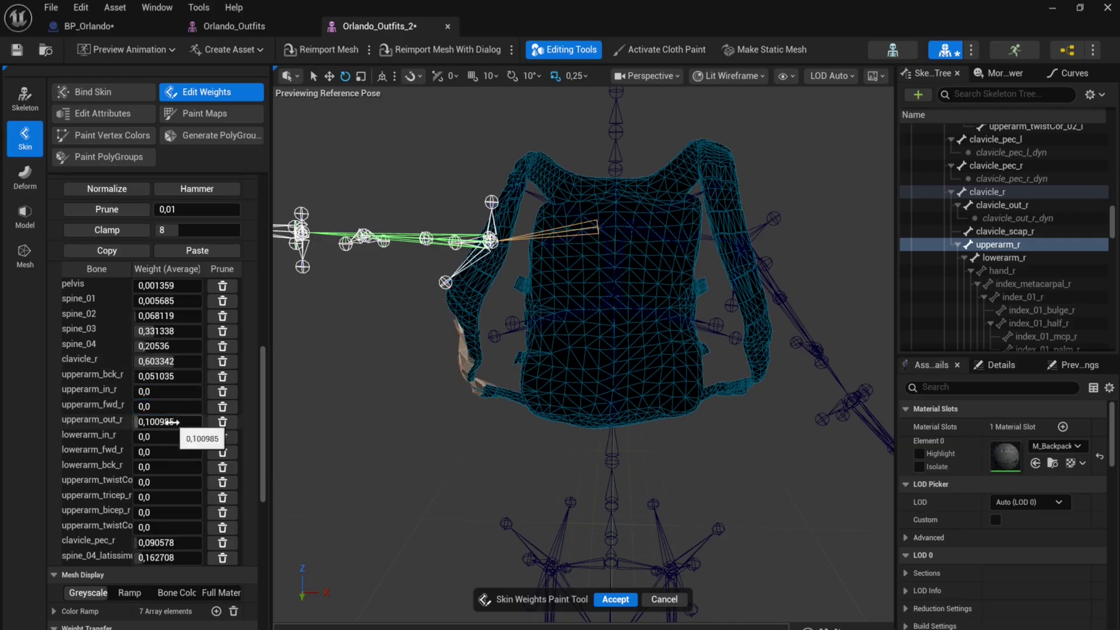
left_click_drag(615, 486, 790, 485, "alt")
key("Return")
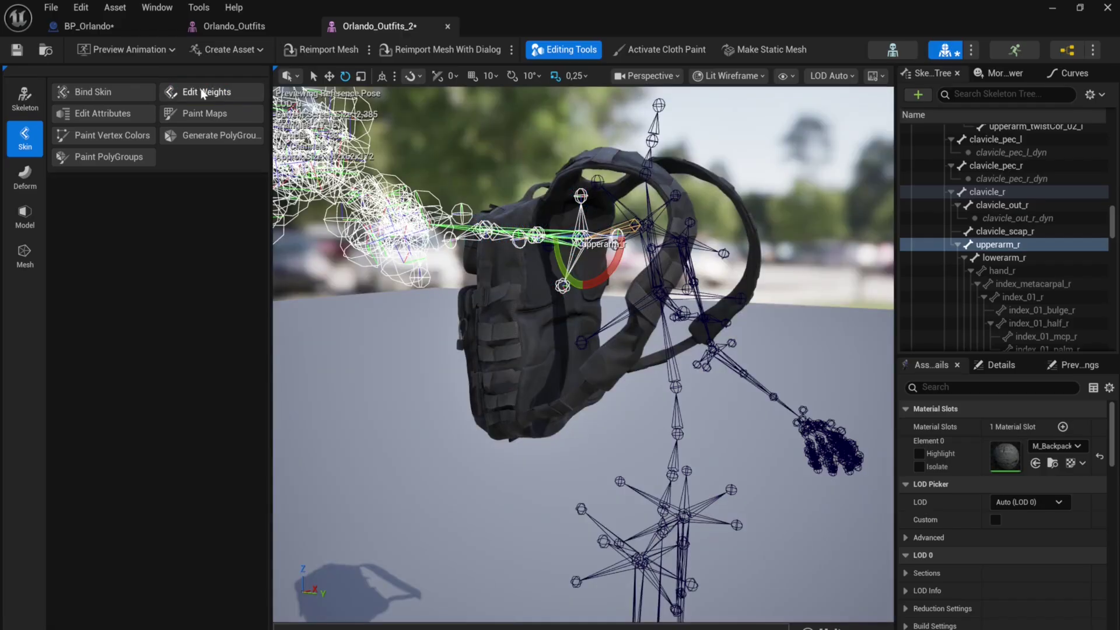
Reopen skin weight editing and relax the spine_04_latissimus_r weights along the right backpack strap with a brush radius of about 9.07
left_click(203, 94)
left_click(580, 342)
key("shift")
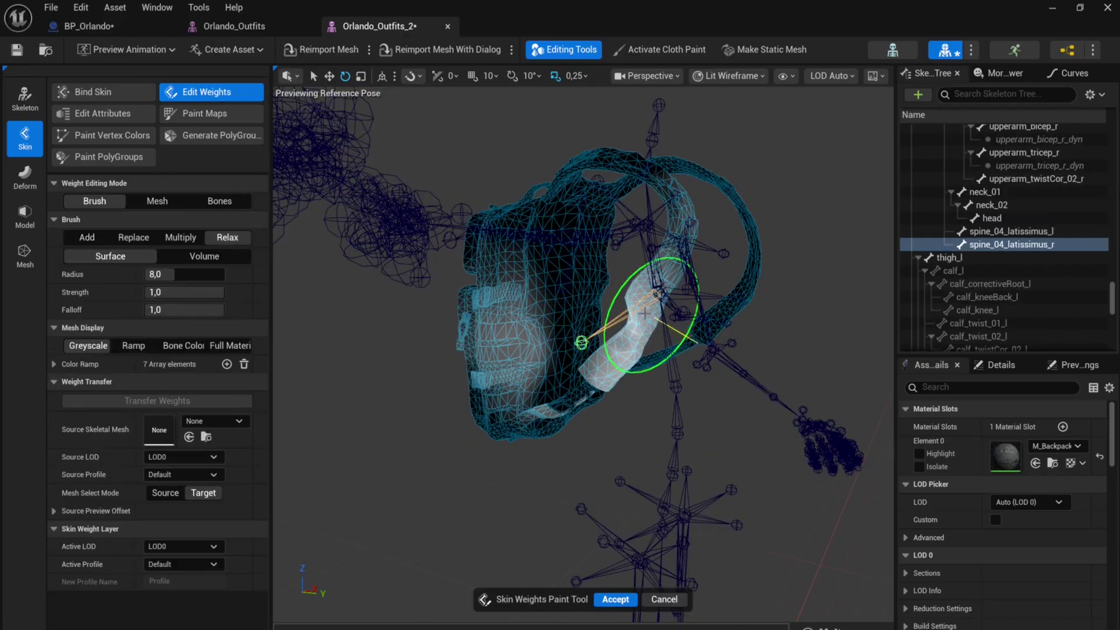
mouse_move(626, 315)
left_mouse_down("shift")
mouse_move(574, 398)
mouse_move(583, 391)
left_mouse_up("shift")
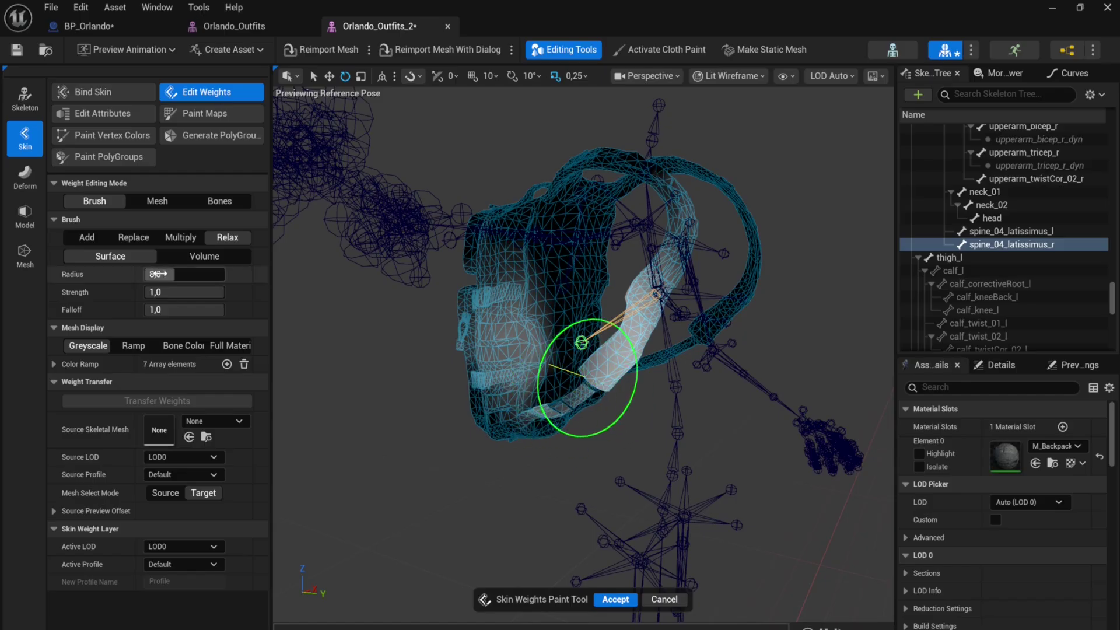
left_click_drag(163, 274, 172, 274)
left_click_drag(677, 370, 733, 370, "alt")
left_click_drag(690, 287, 630, 393, "shift")
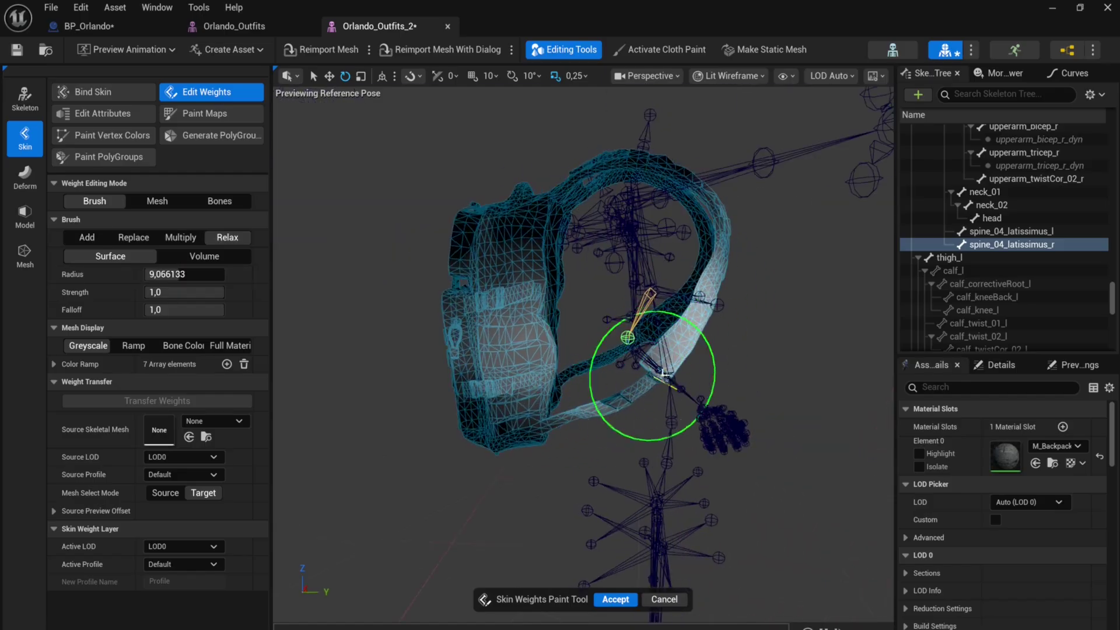
key("shift")
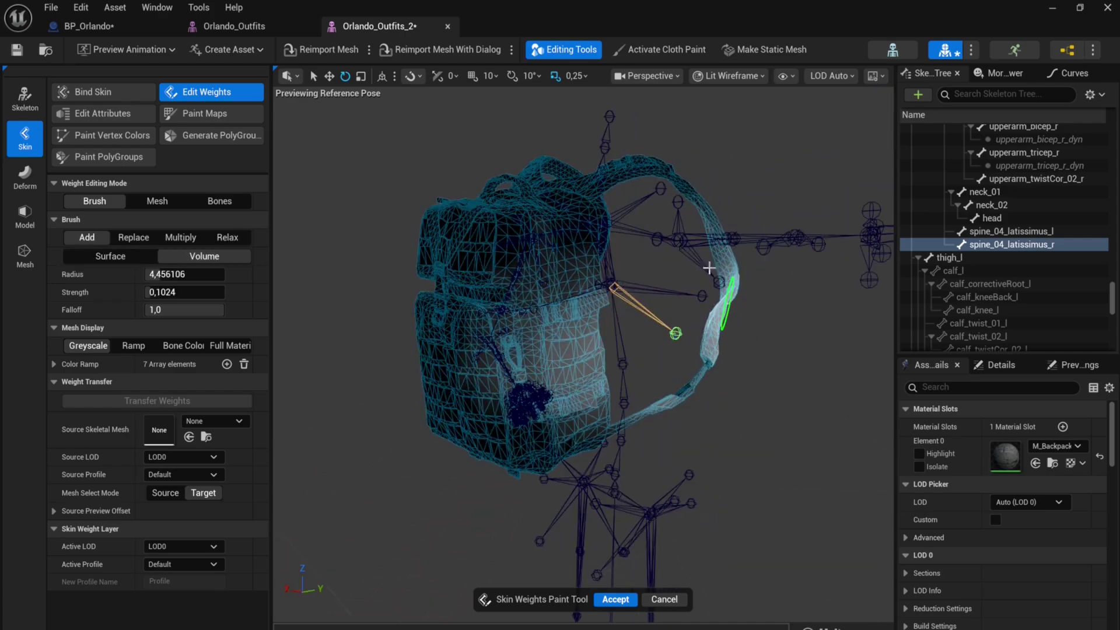
left_click(719, 282)
left_click_drag(728, 290, 707, 326, "shift")
mouse_move(633, 463)
left_mouse_down("alt")
mouse_move(663, 395)
mouse_move(634, 455)
left_mouse_up("alt")
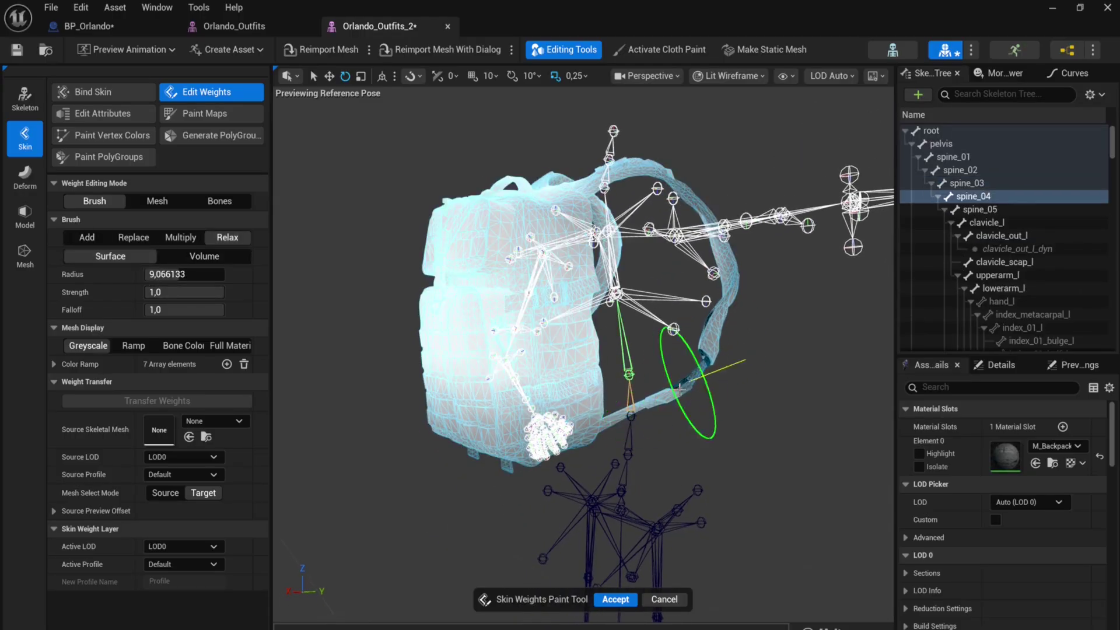
Switch the Relax brush to Volume, review the spine_04 and spine_03 weights around both straps, and accept the weight edits
left_click(204, 256)
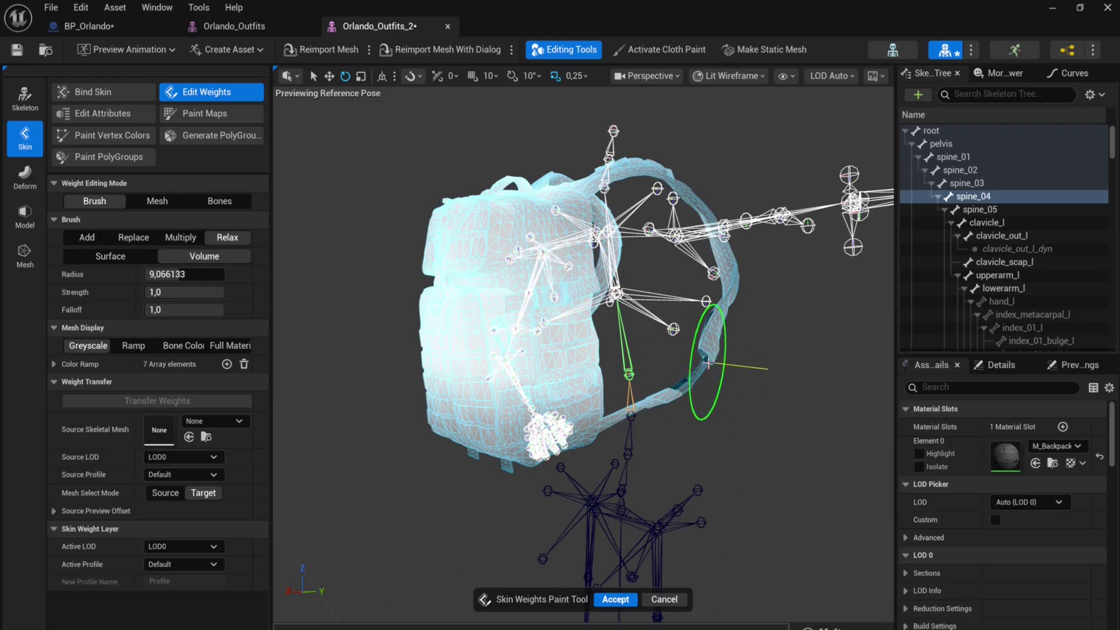
left_click_drag(675, 375, 486, 374, "alt")
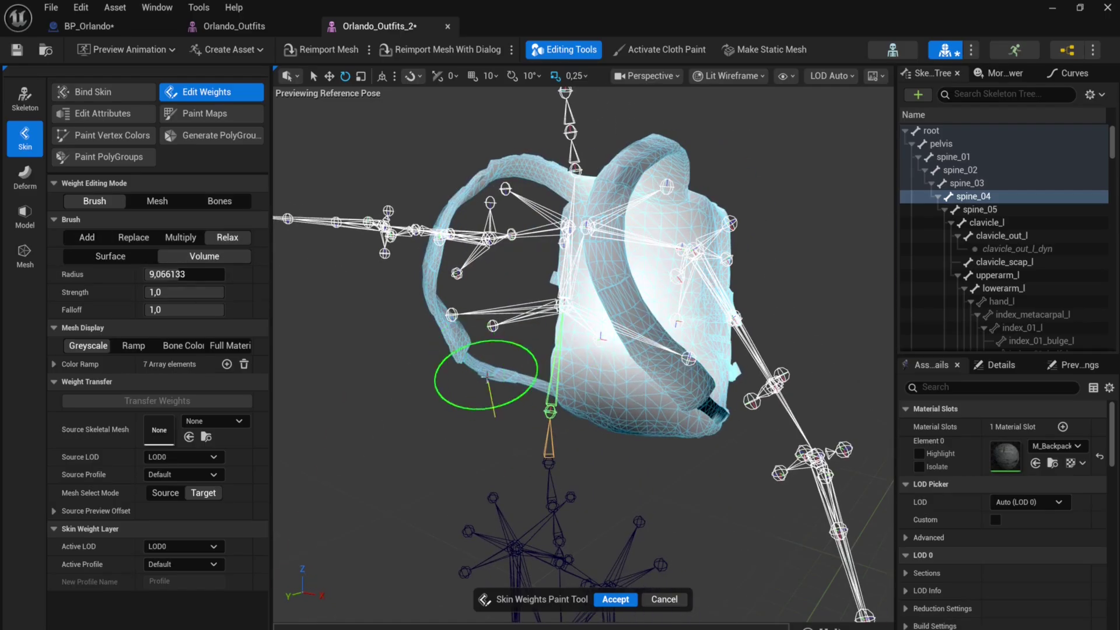
left_click_drag(574, 403, 497, 412, "alt")
left_click(506, 452)
left_click_drag(595, 429, 535, 413, "alt")
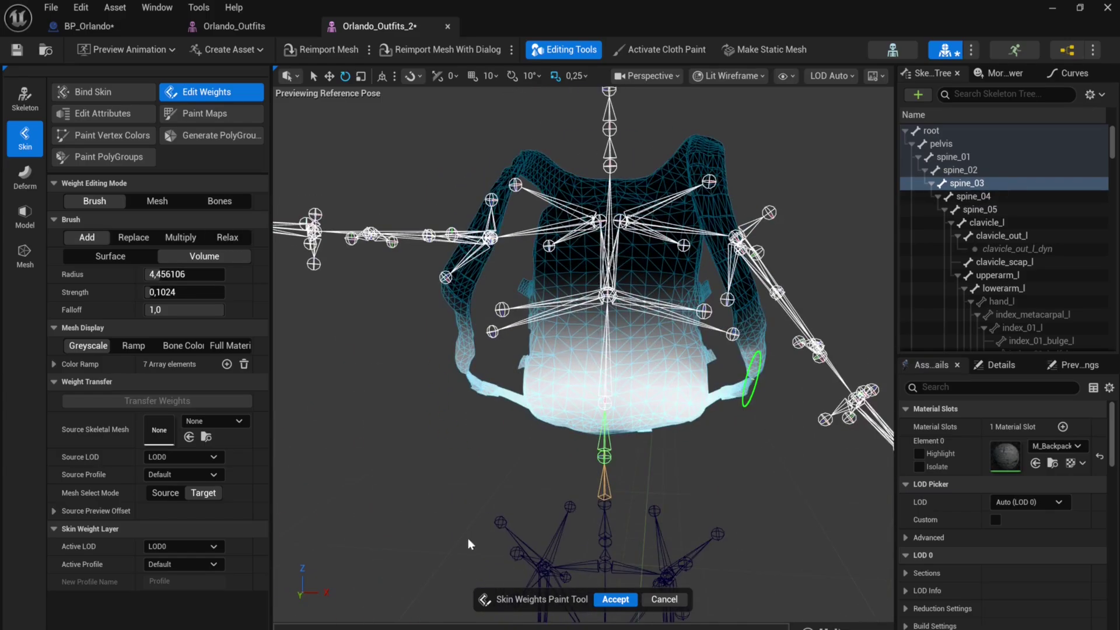
left_click(615, 599)
Rotate the upperarm_r bone to lower the raised right arm and test how the backpack strap deforms
left_click(467, 236)
scroll(491, 238, "down", 4)
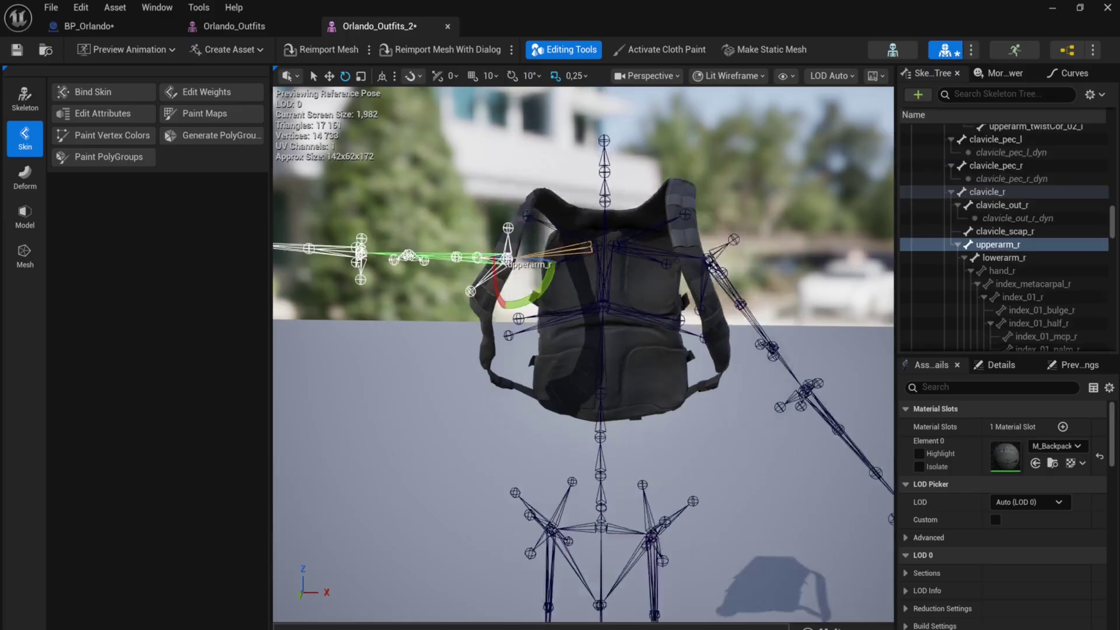
left_click_drag(546, 307, 607, 263)
scroll(548, 232, "down", 4)
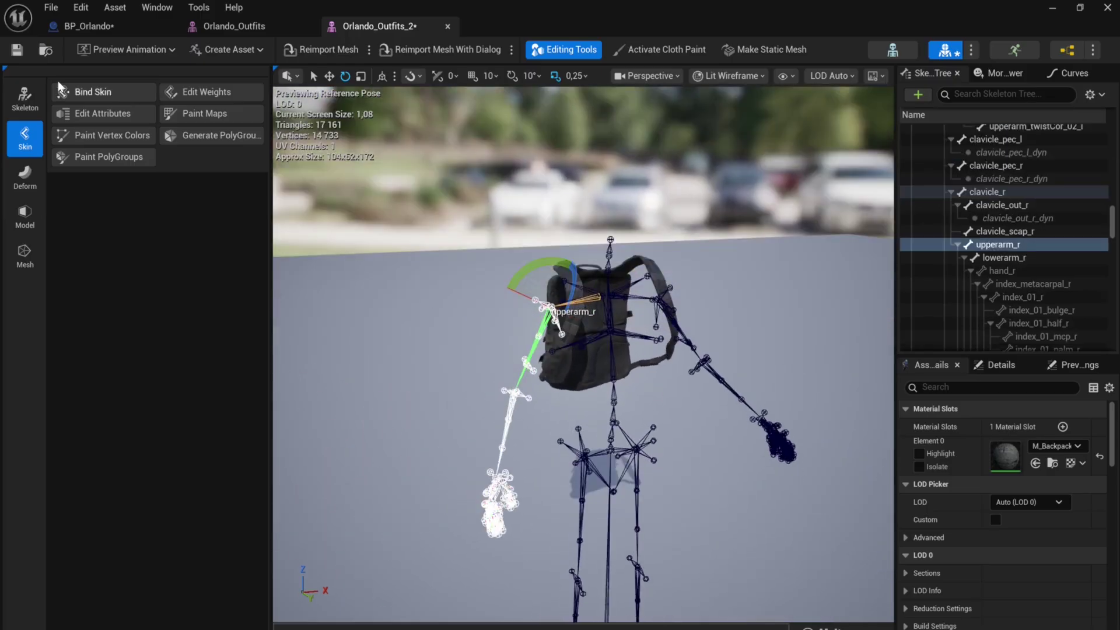
Save Orlando_Outfits_2, return to the BP_Orlando blueprint, and examine the full outfit from the front with the Body component selected
left_click(117, 28)
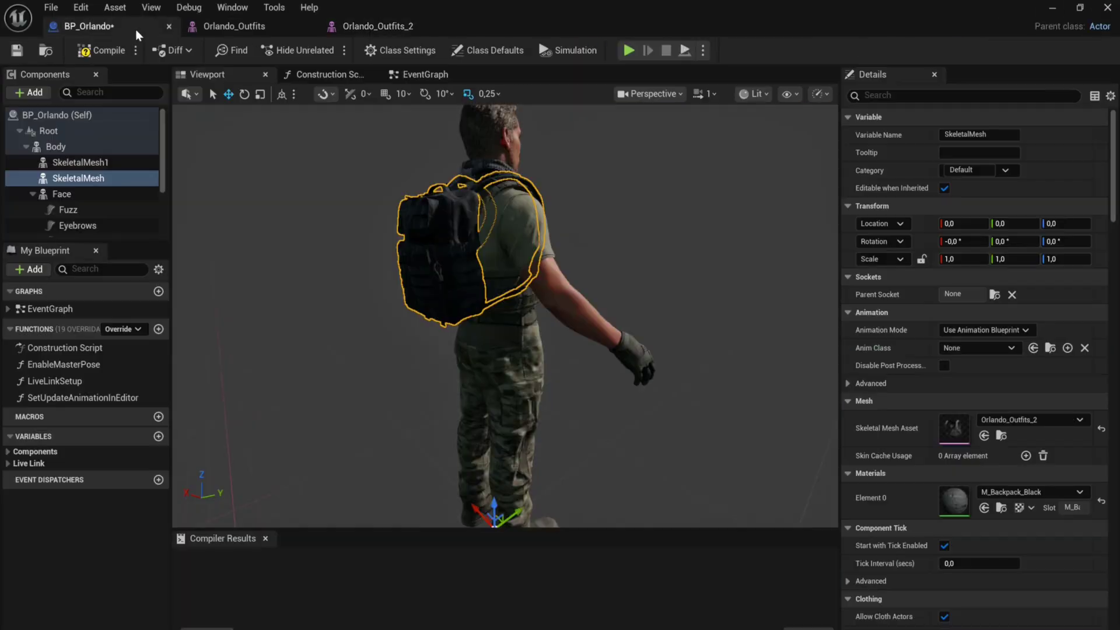
left_click_drag(678, 280, 653, 280, "alt")
left_click_drag(604, 382, 603, 336, "alt")
left_click(533, 373)
left_click(592, 306)
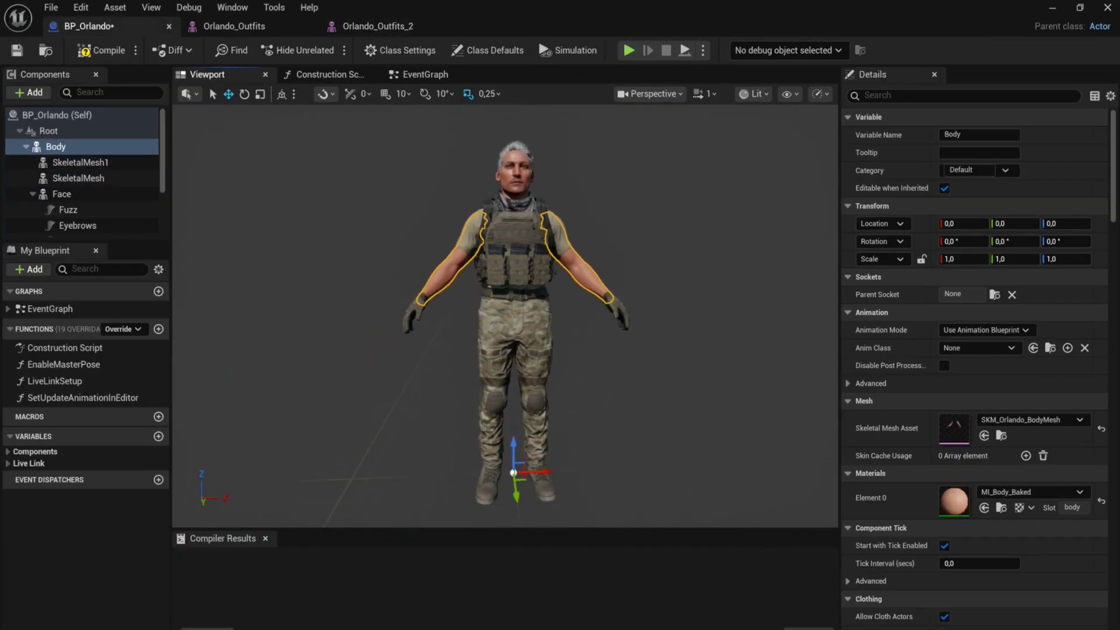
scroll(590, 263, "up", 5)
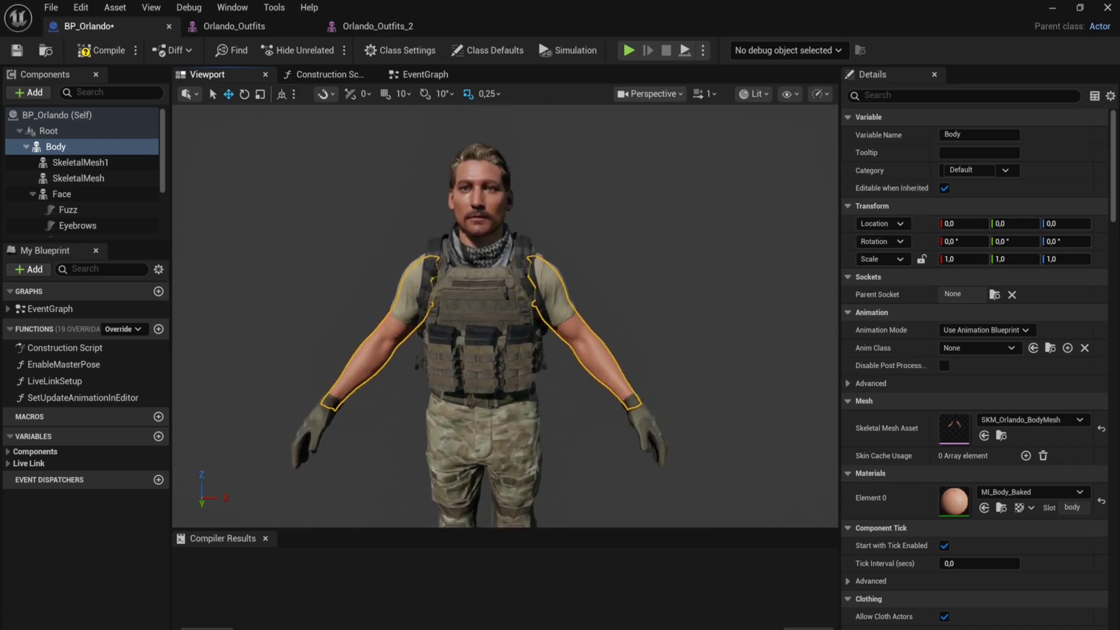